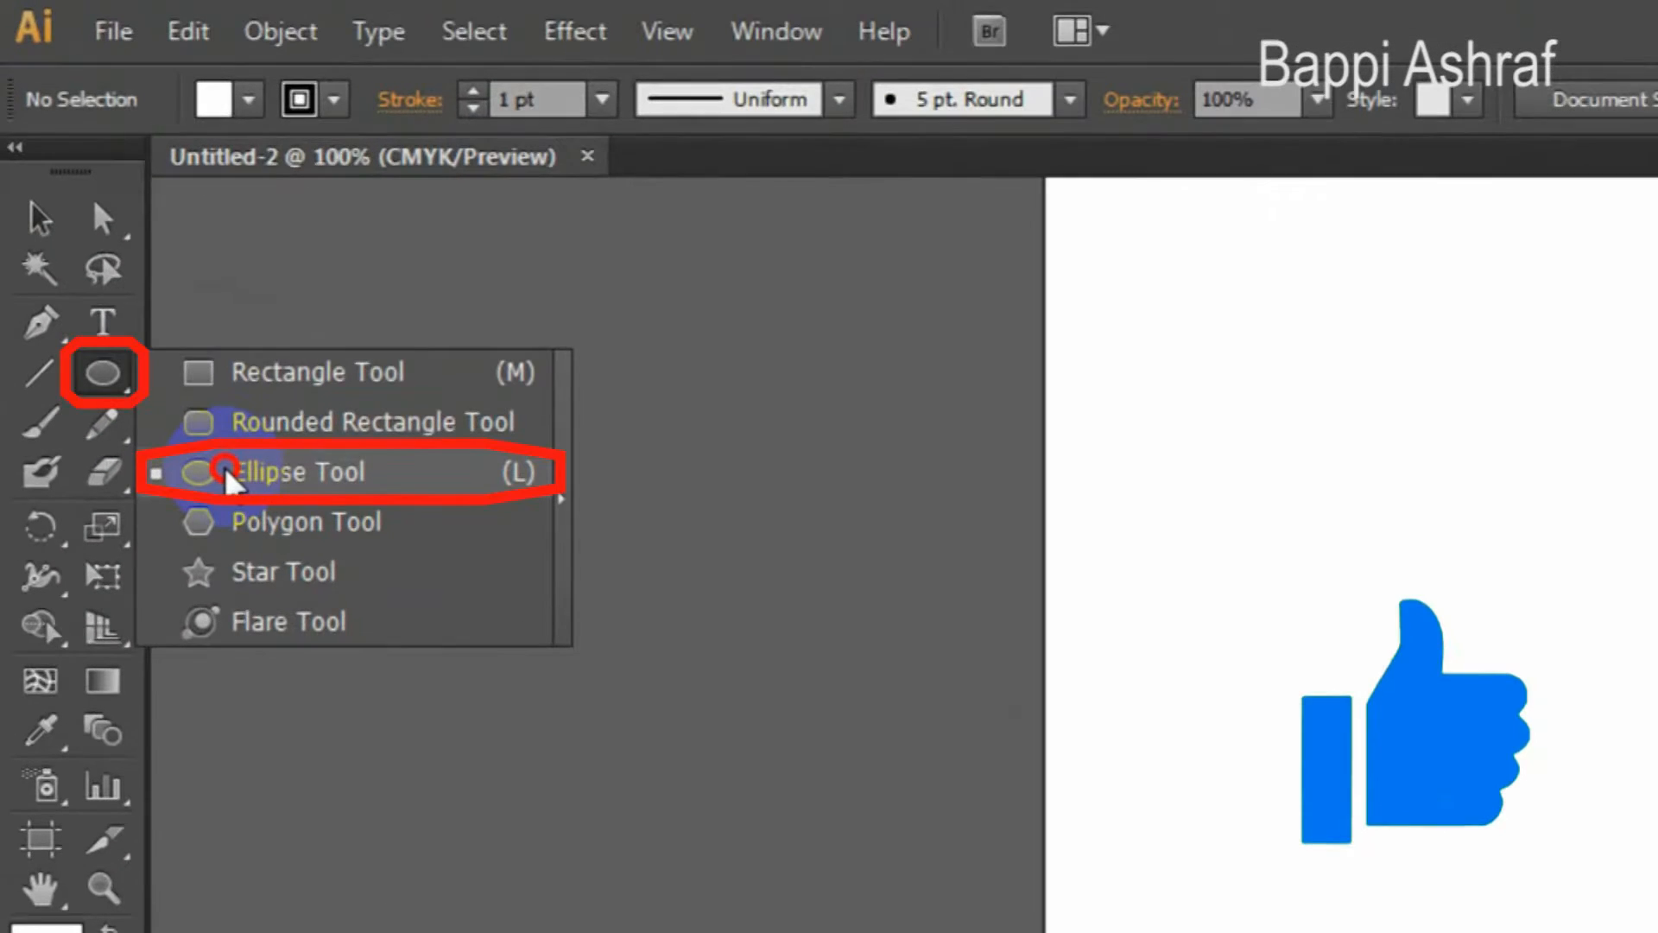
Draw a circle about 172 pt in diameter with the Ellipse tool in the artboard's upper part, and deselect it.
drag(226, 474, 226, 473)
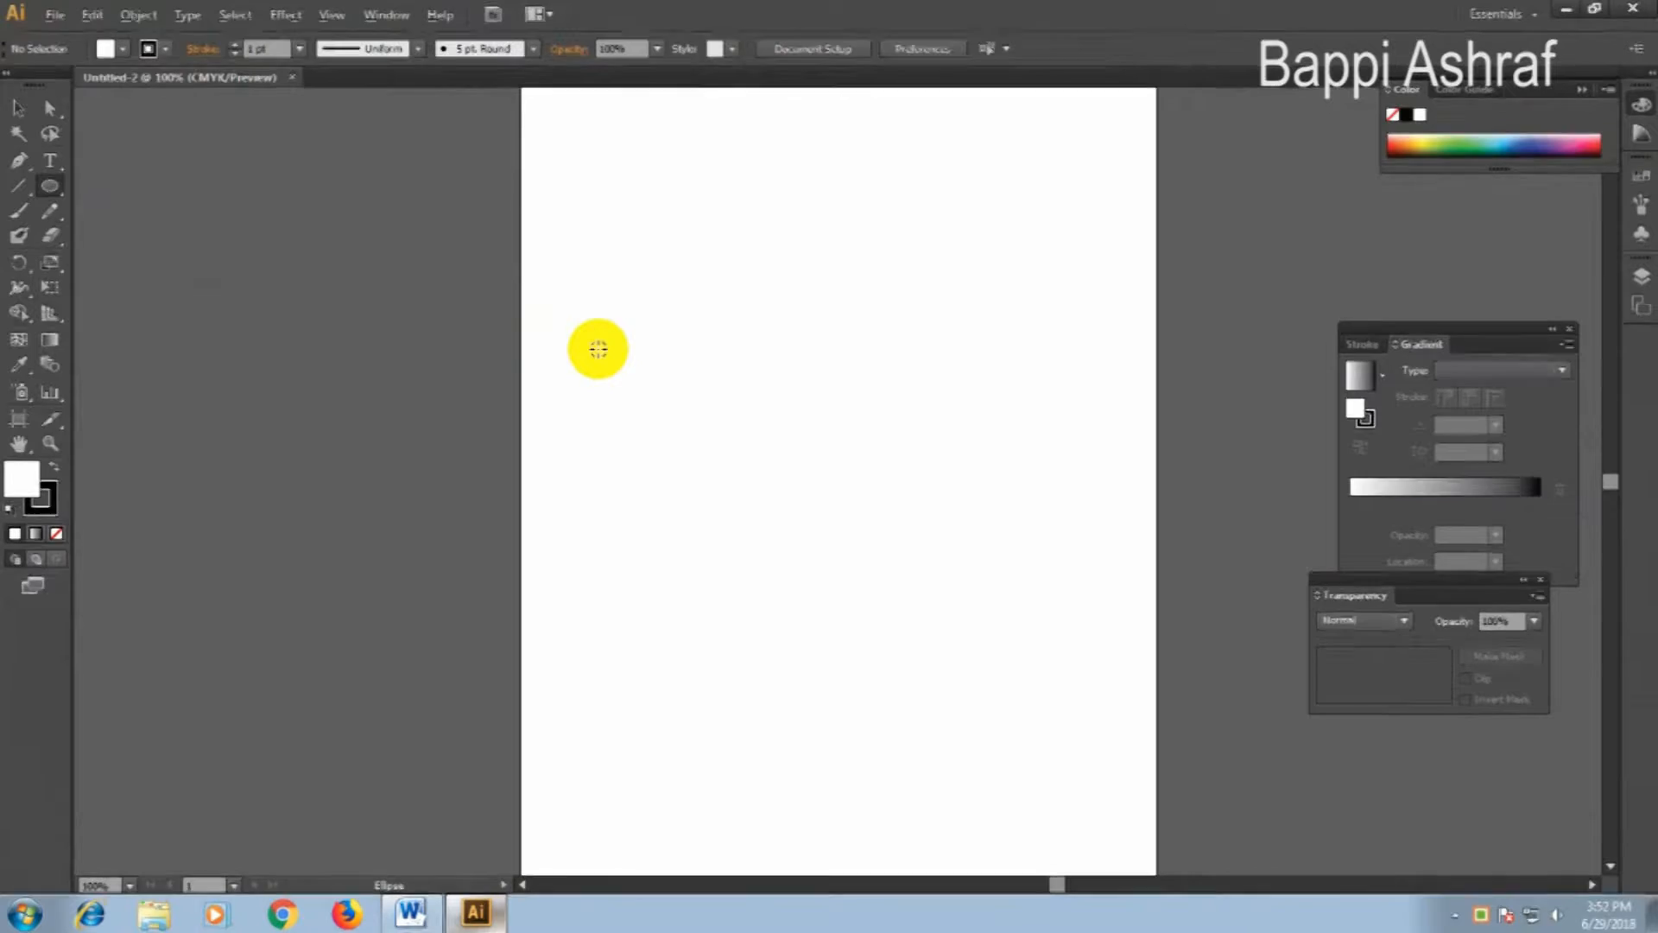
drag(615, 348, 666, 434)
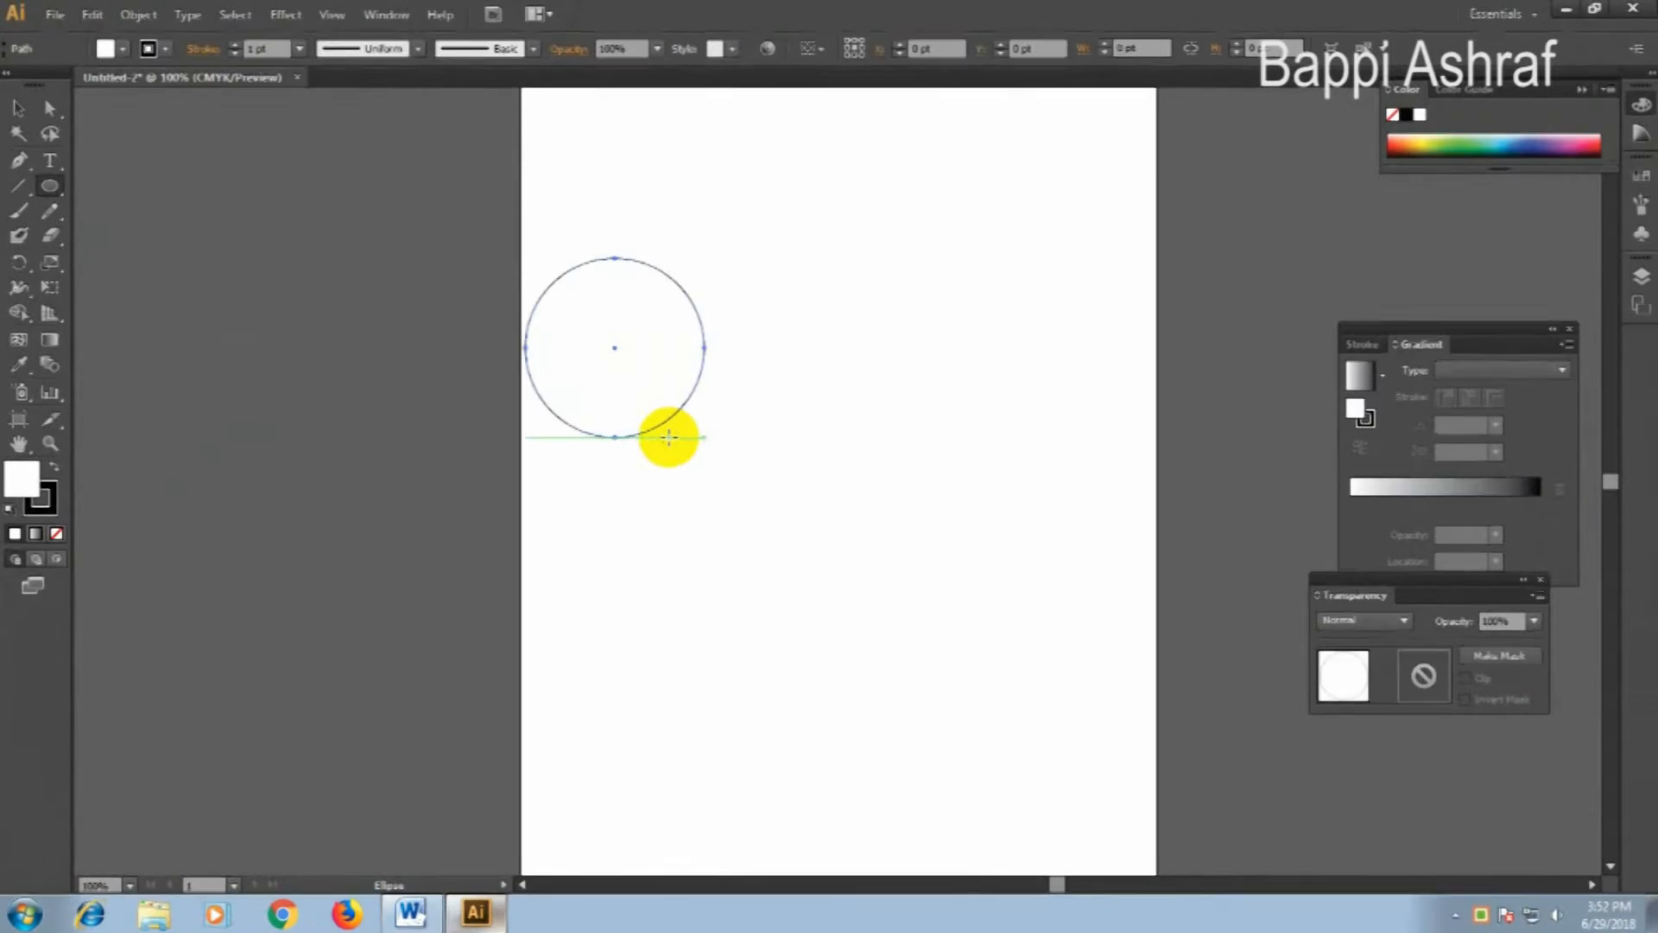
click(19, 106)
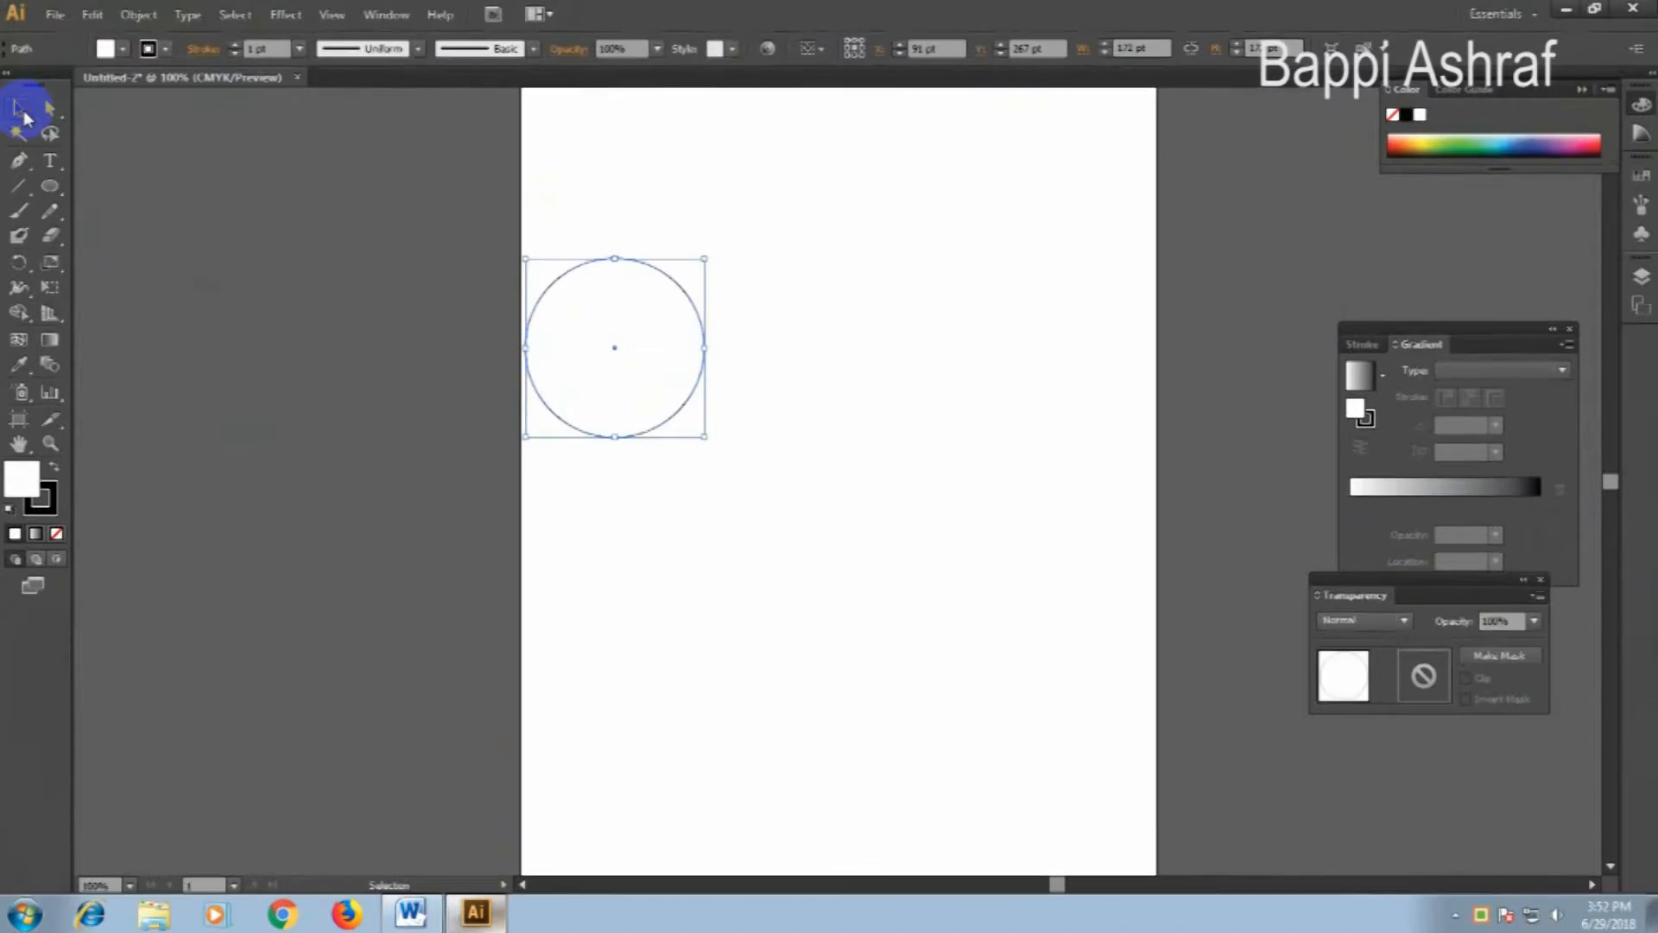
click(202, 186)
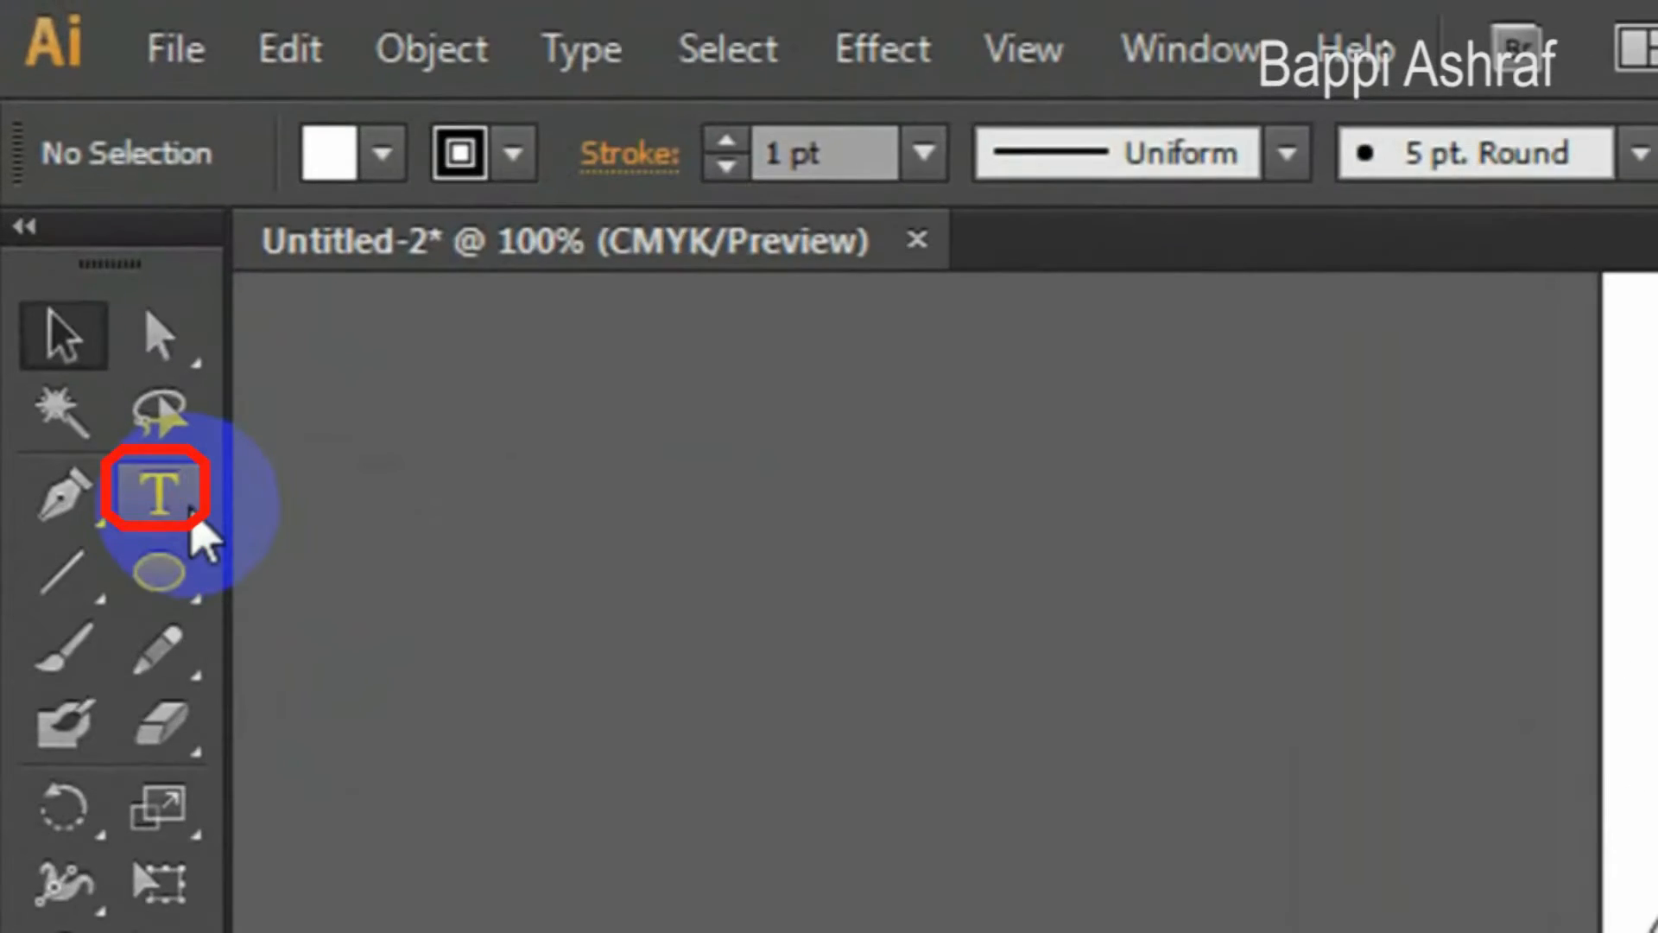
Add the letter "A" beside the circle as text with a font size of 100 pt.
click(190, 518)
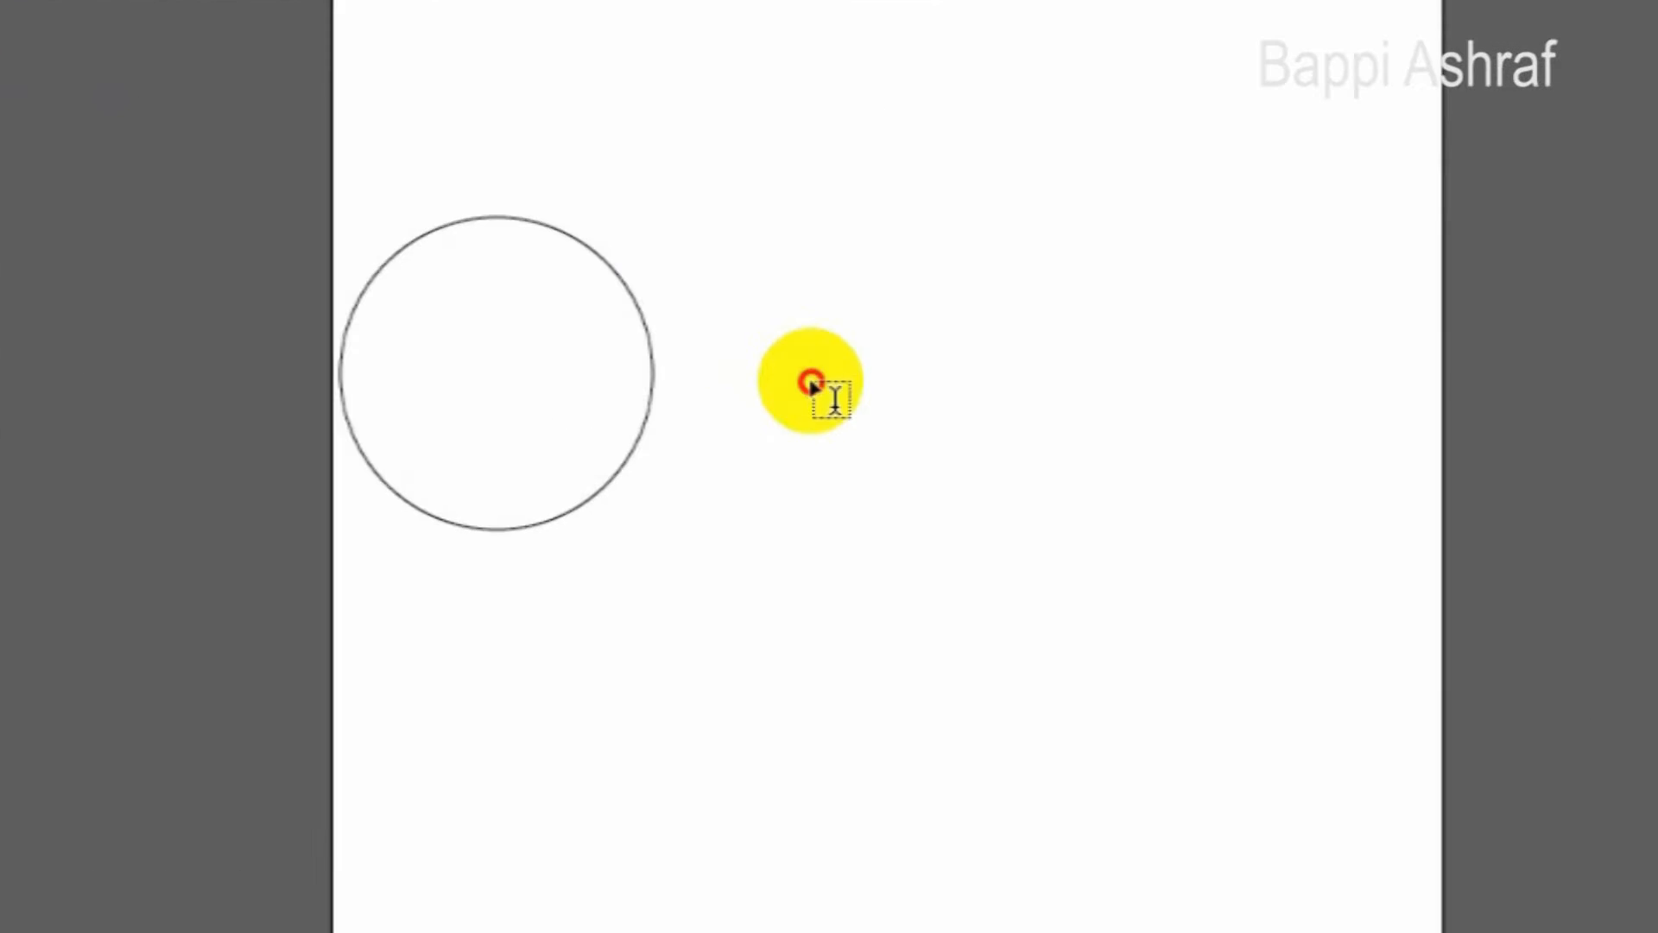
click(811, 377)
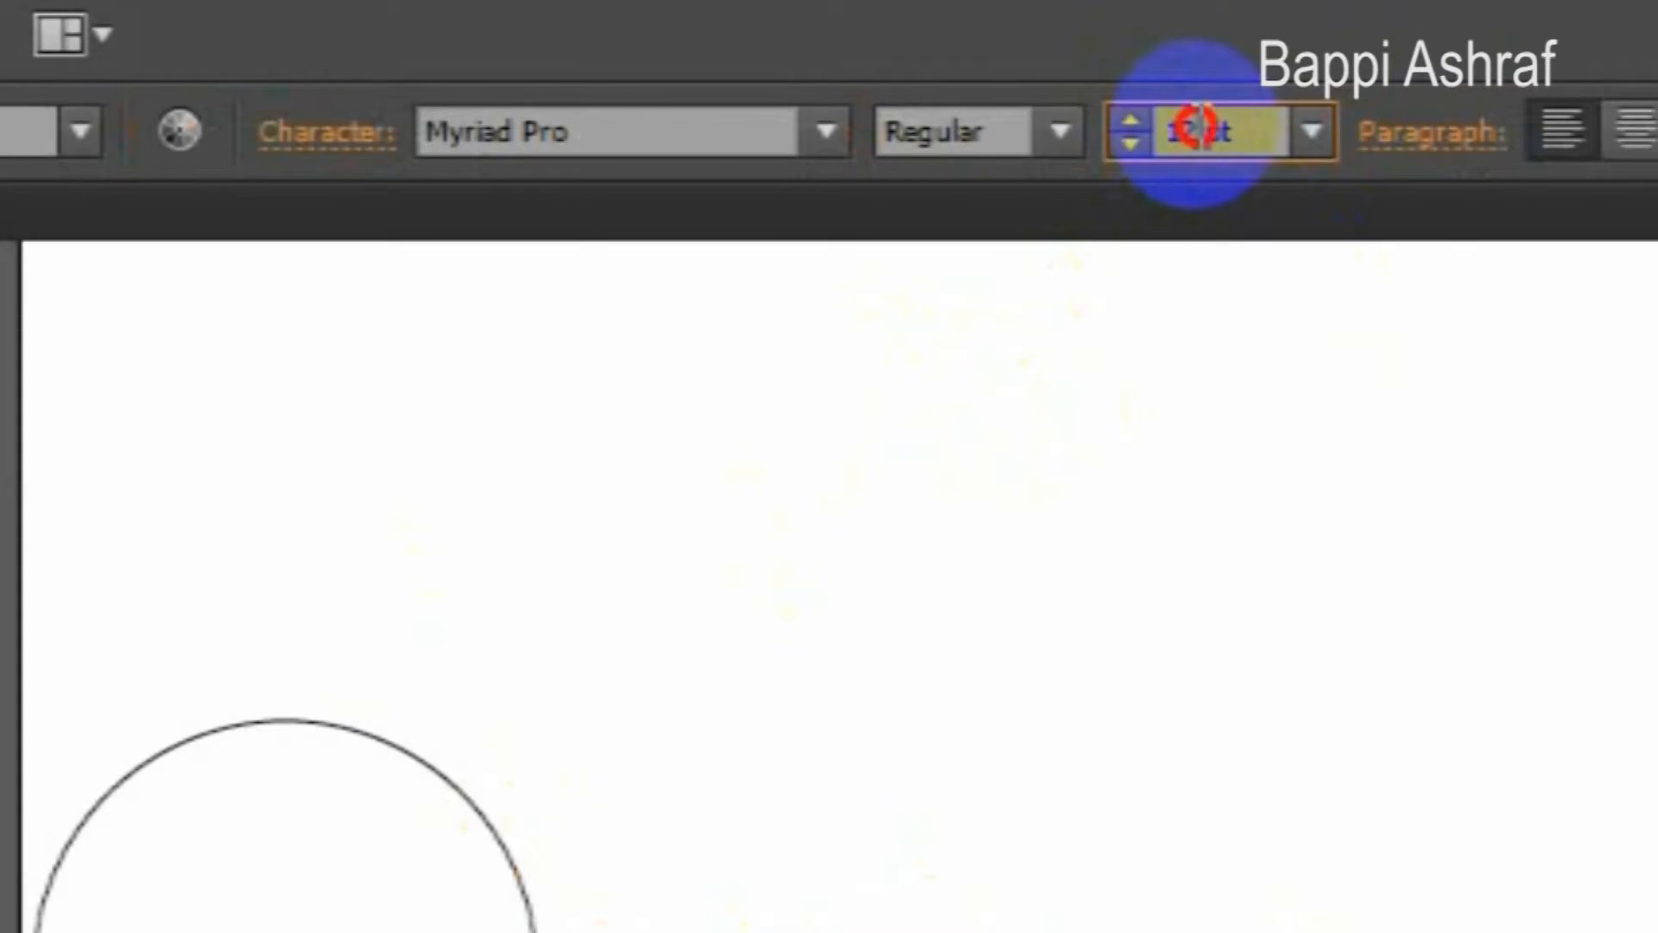
click(1197, 130)
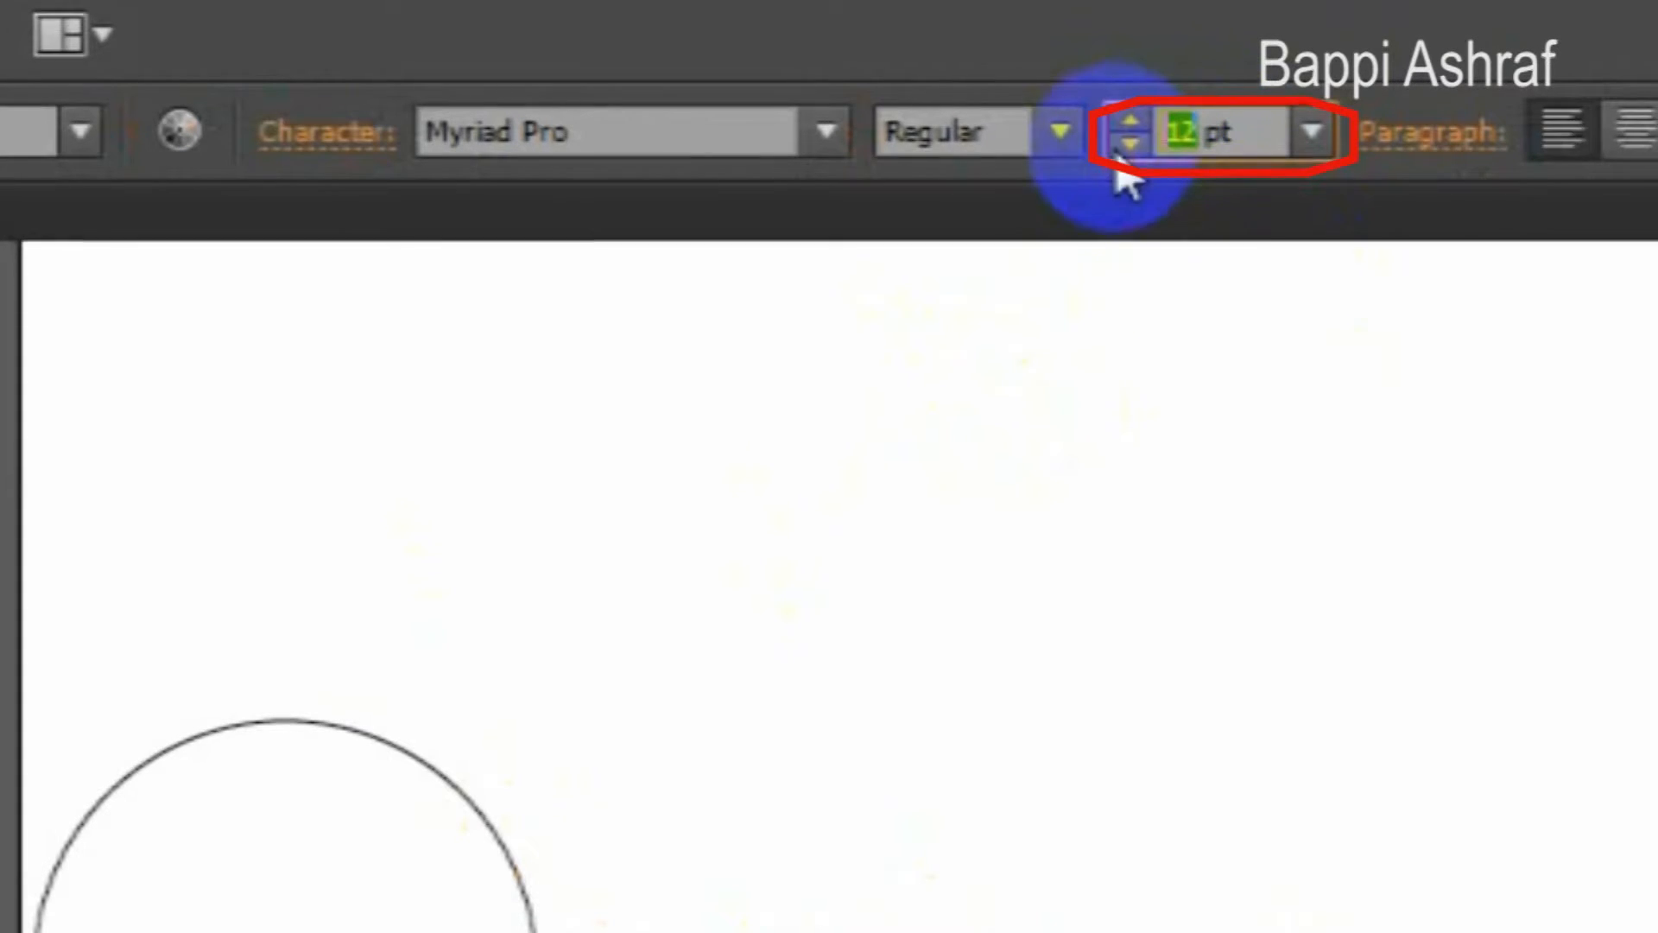
text(100)
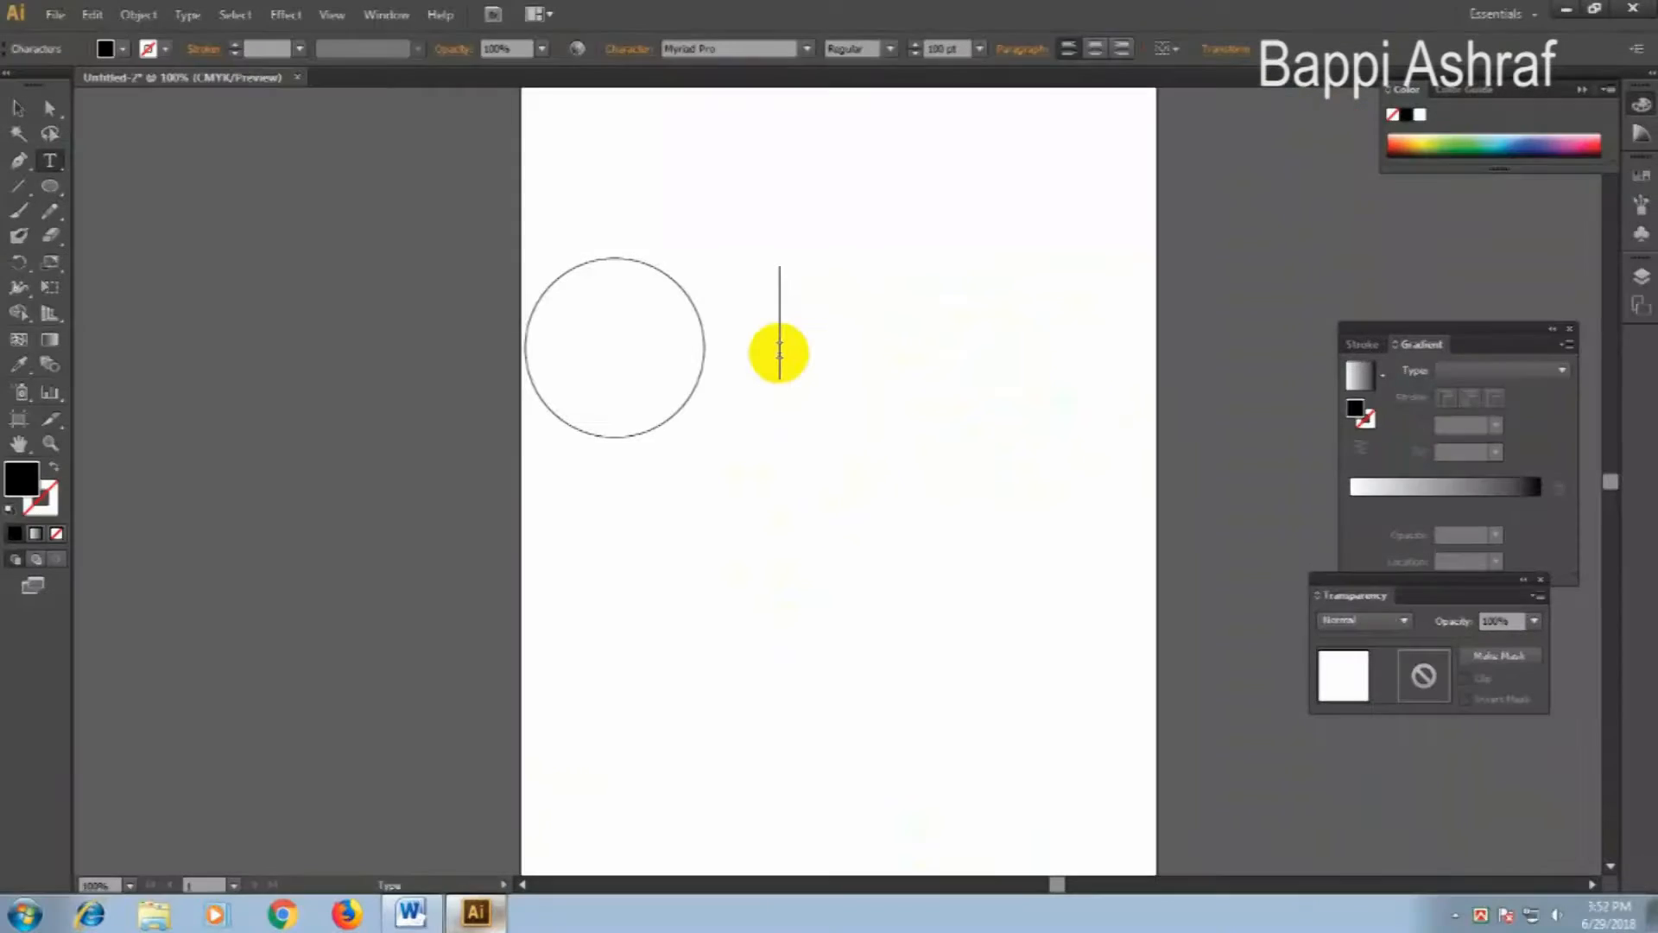
text(A)
Enlarge the letter A to roughly the circle's height beside it, and deselect everything.
click(17, 109)
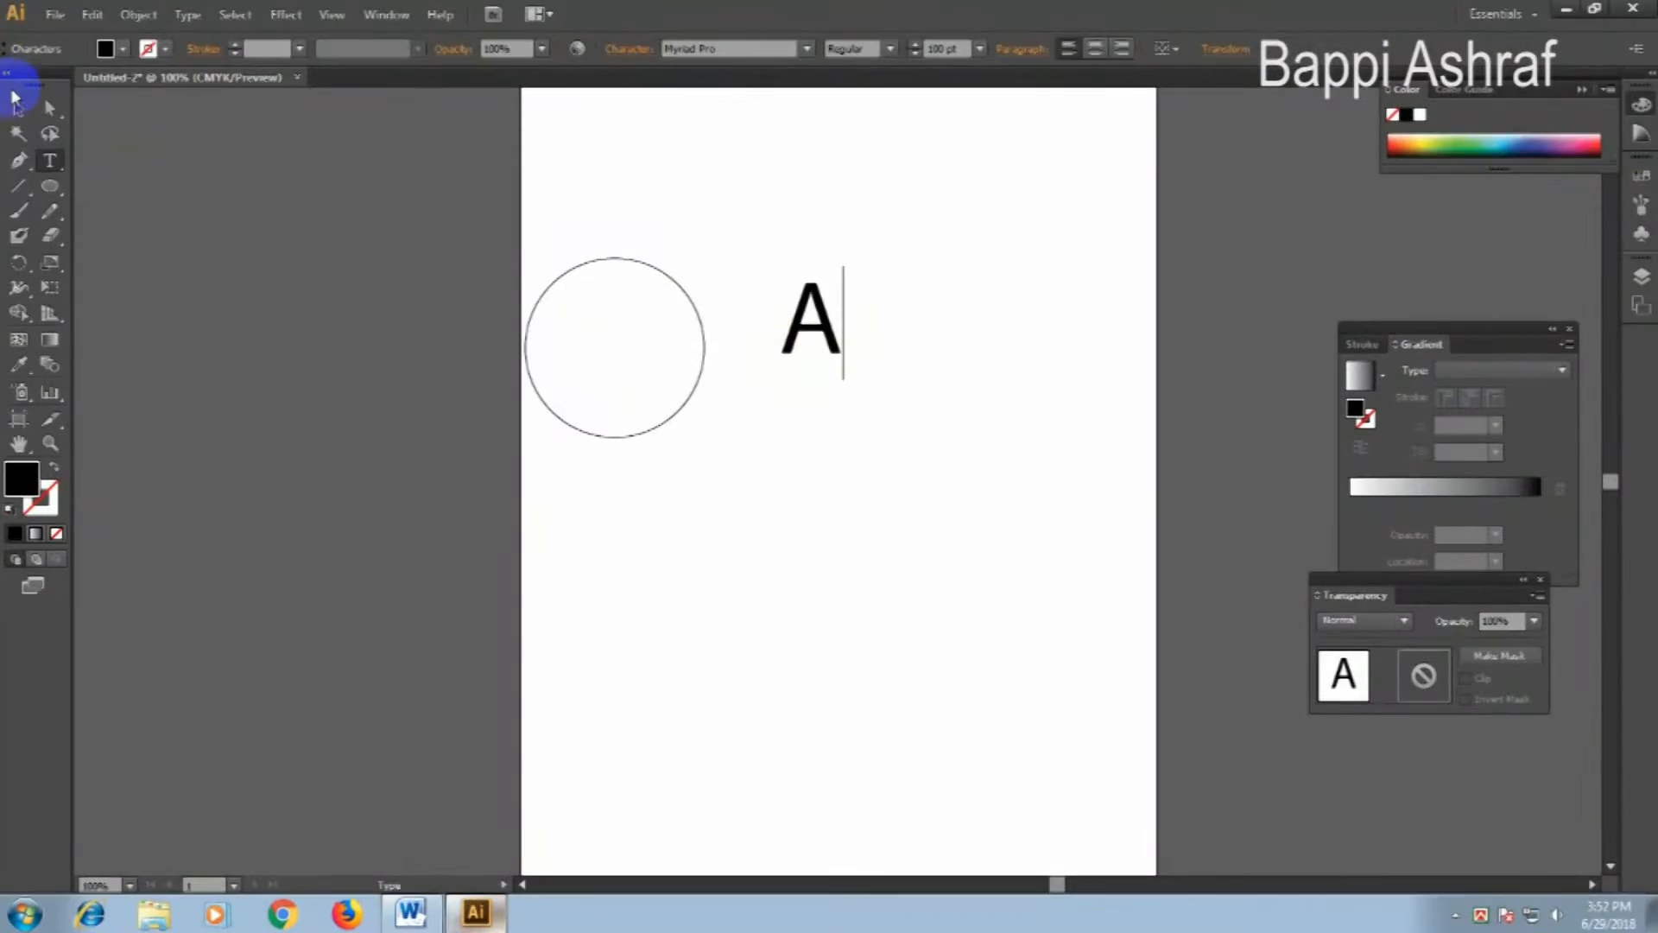
drag(805, 311, 852, 372)
click(890, 454)
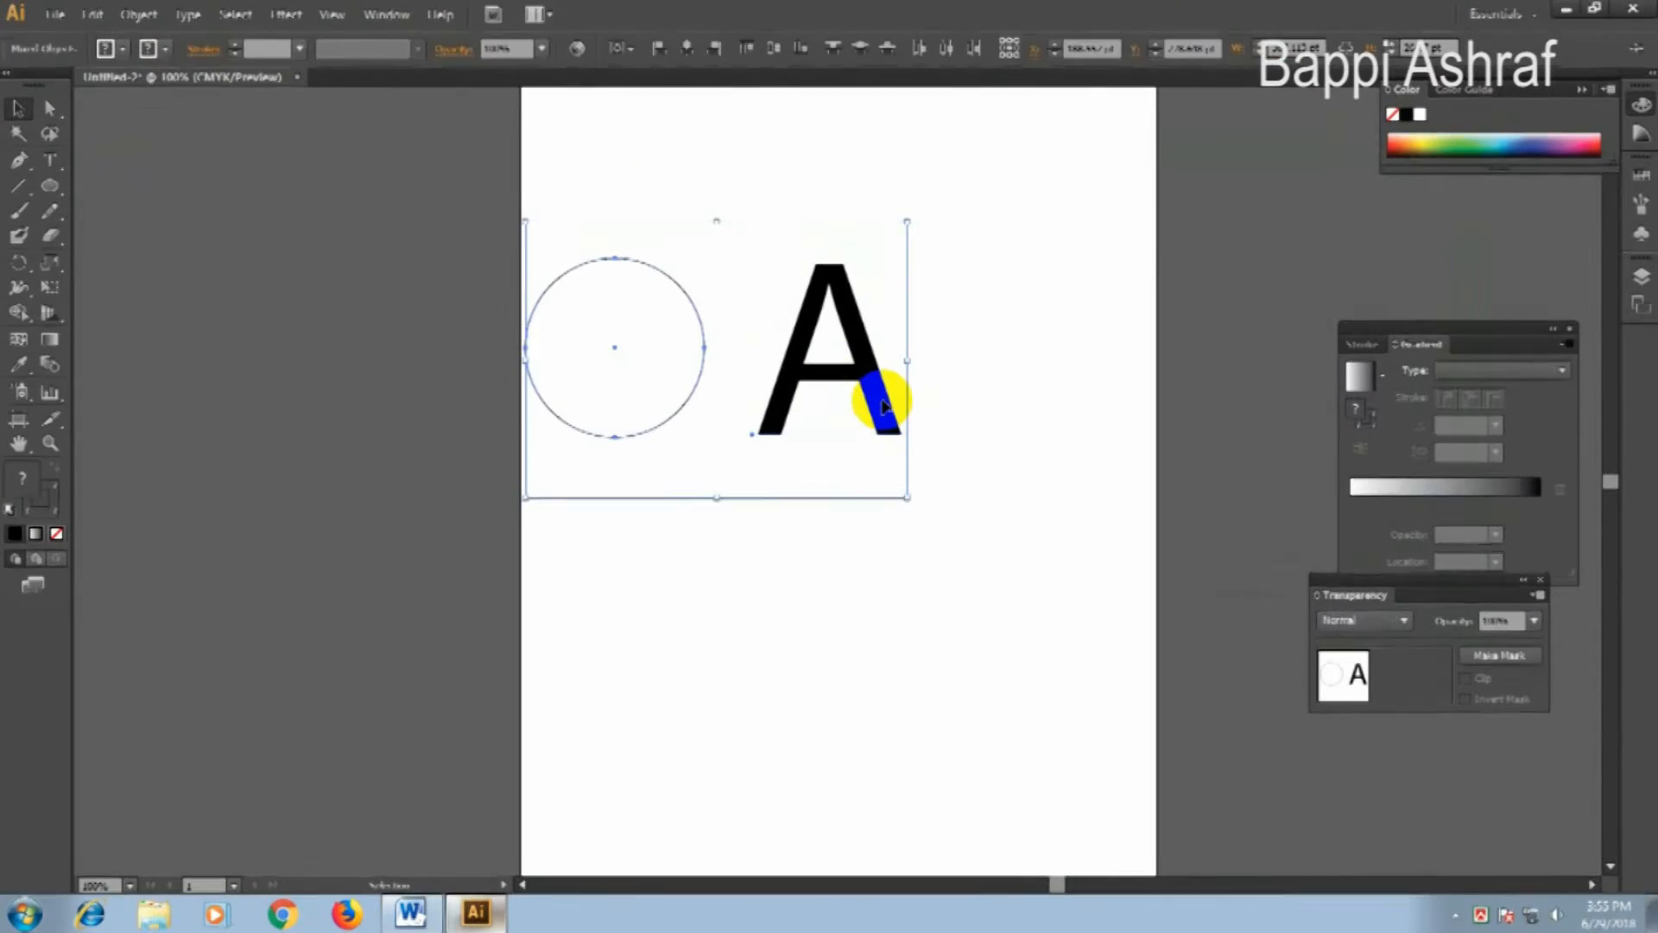
click(970, 411)
Start a 3D Extrude & Bevel effect on the circle with a 500 pt extrude depth, a solid cap and the preview on.
click(631, 328)
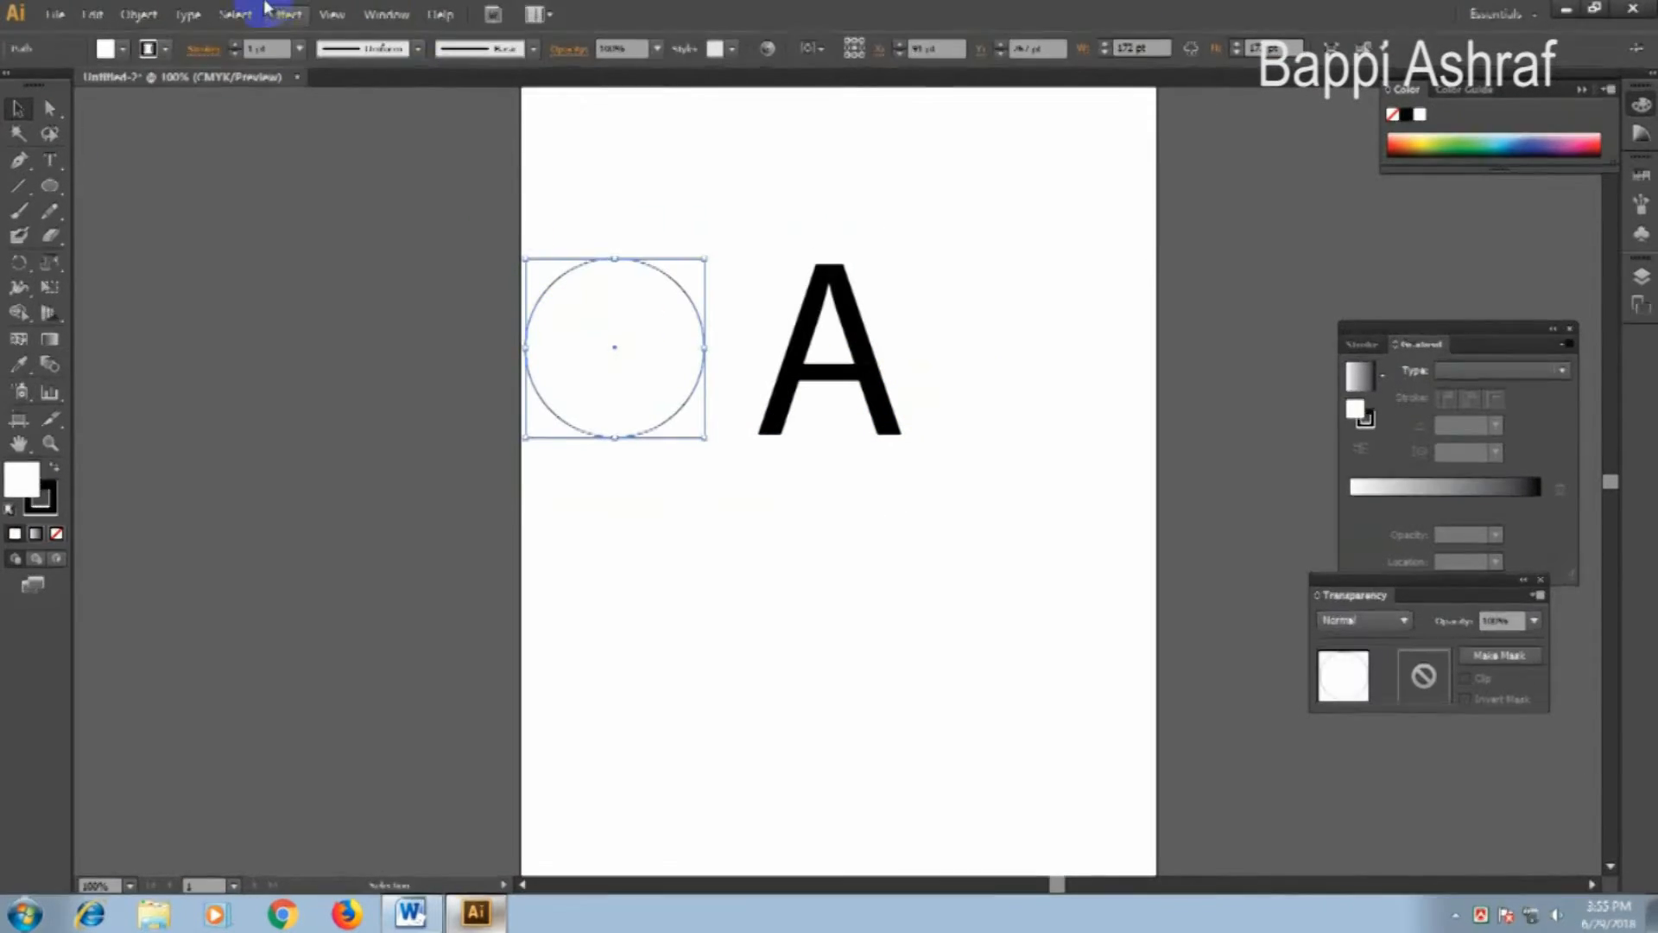
click(251, 24)
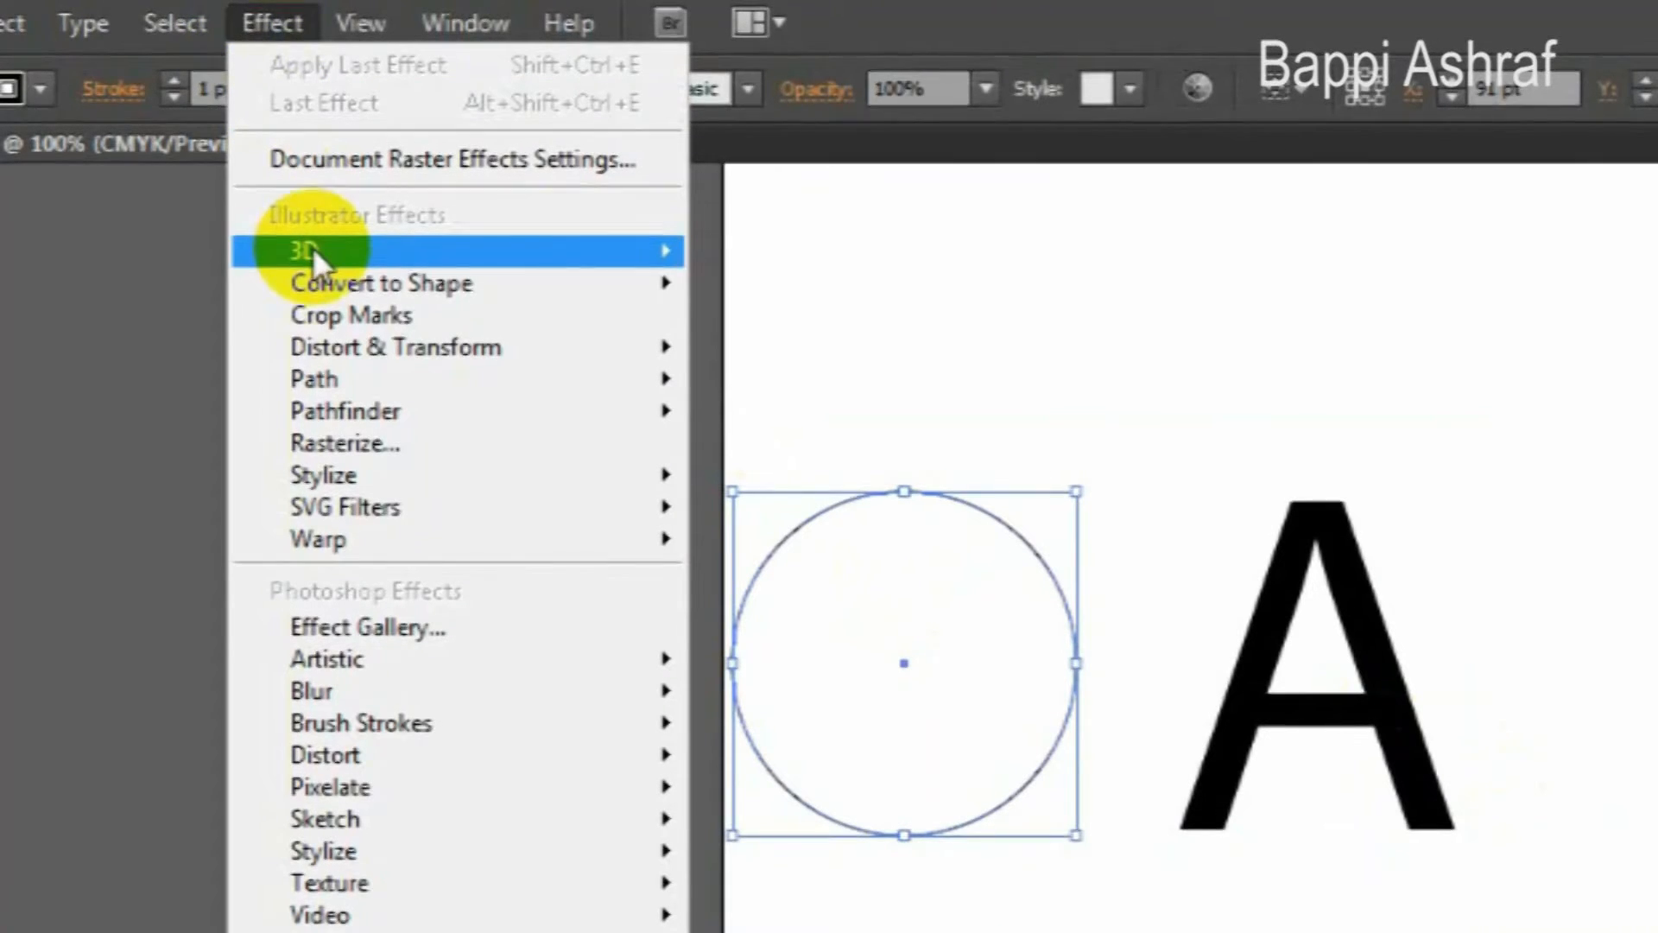
mouse_move(555, 251)
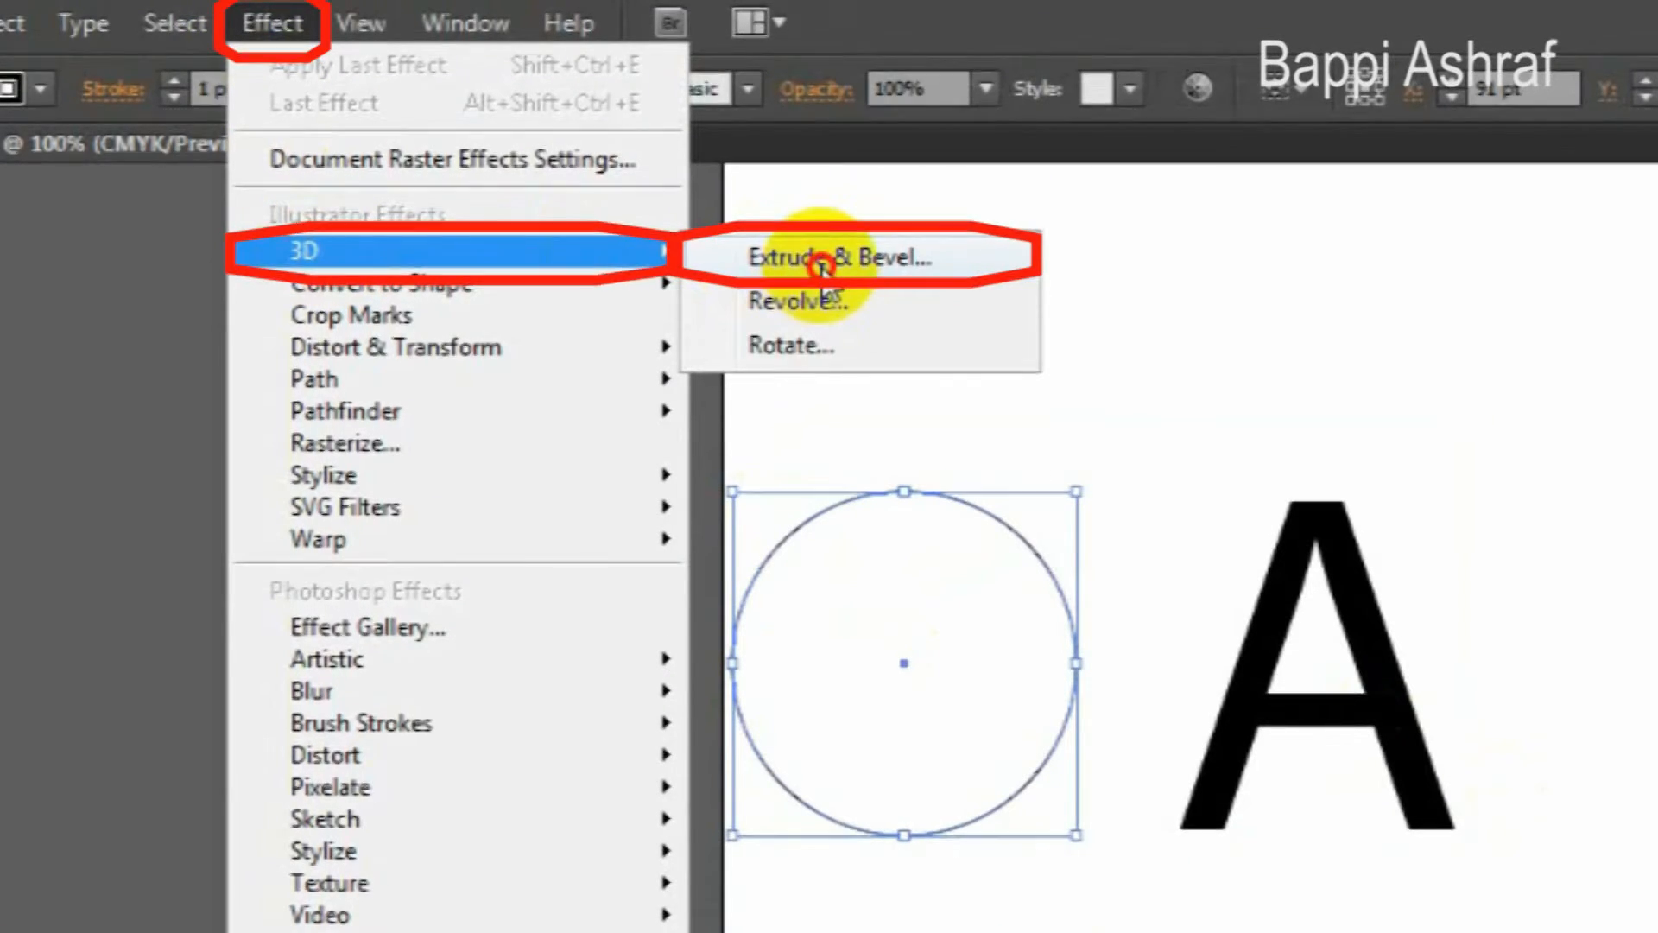
click(816, 263)
click(945, 615)
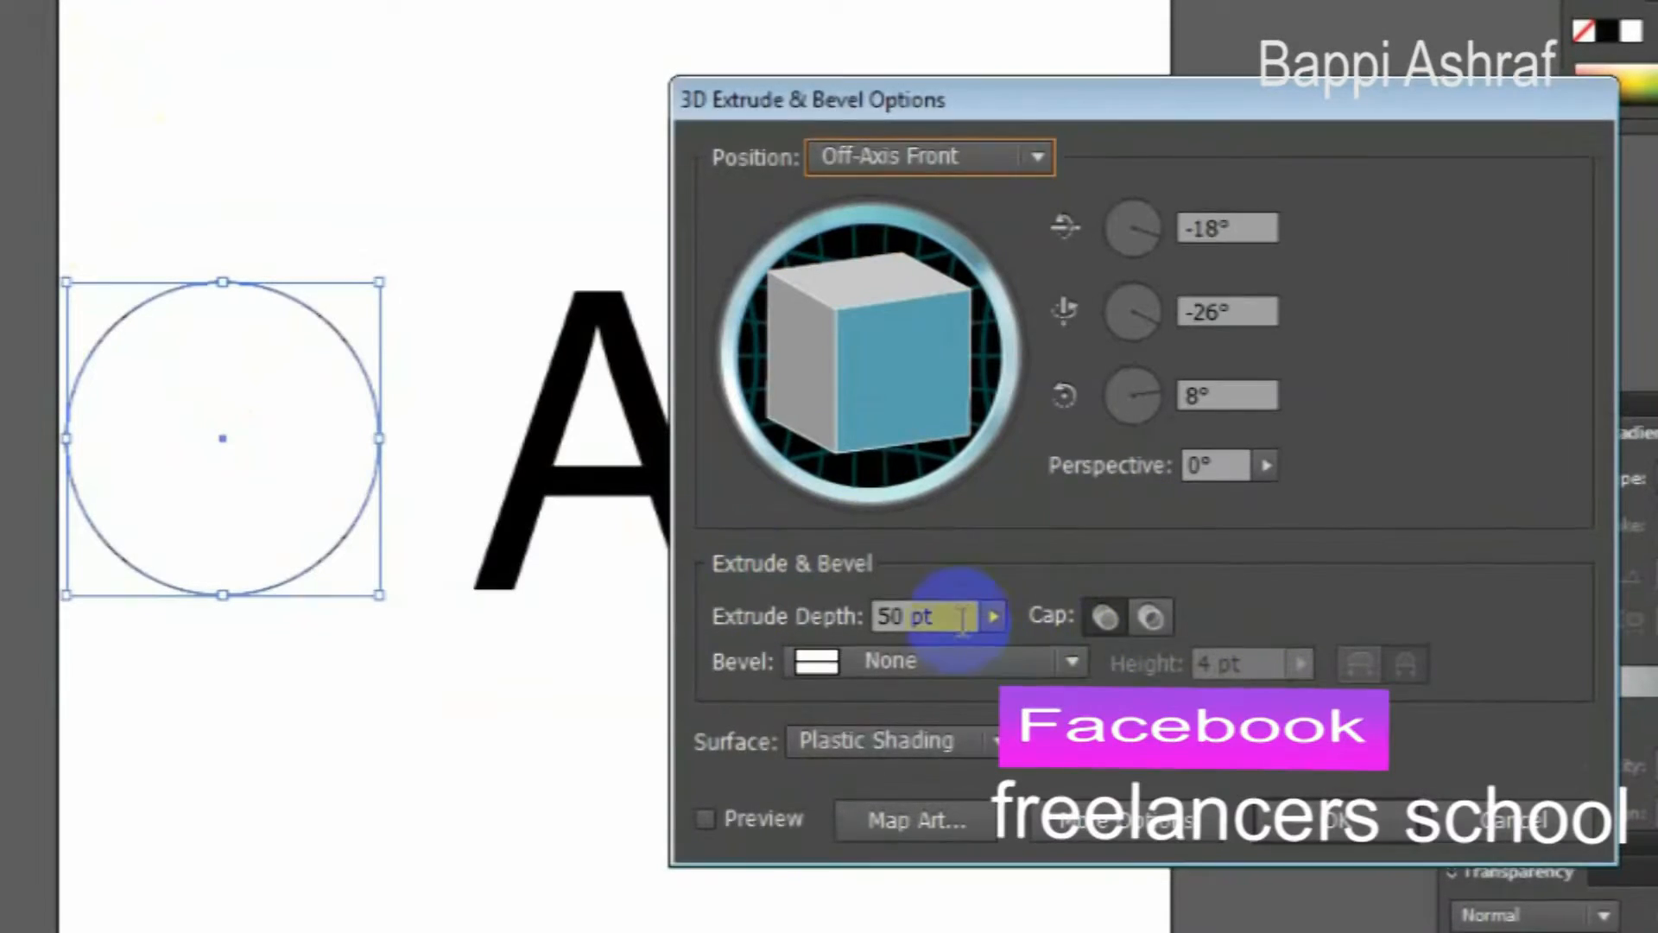
text(500)
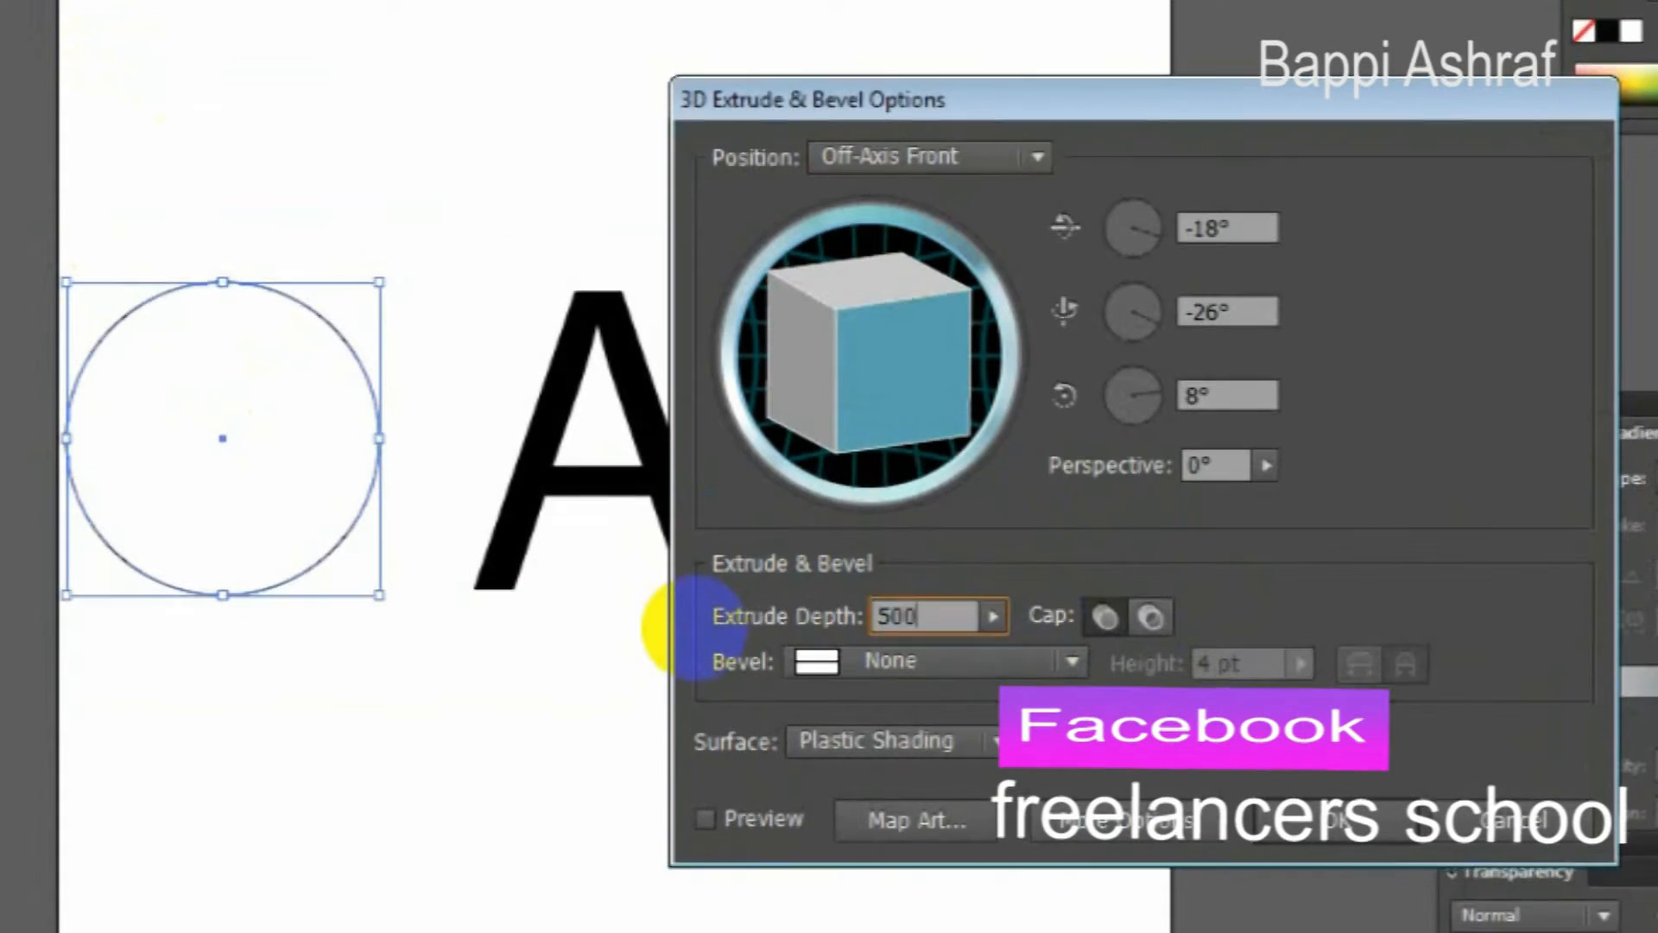
click(1110, 618)
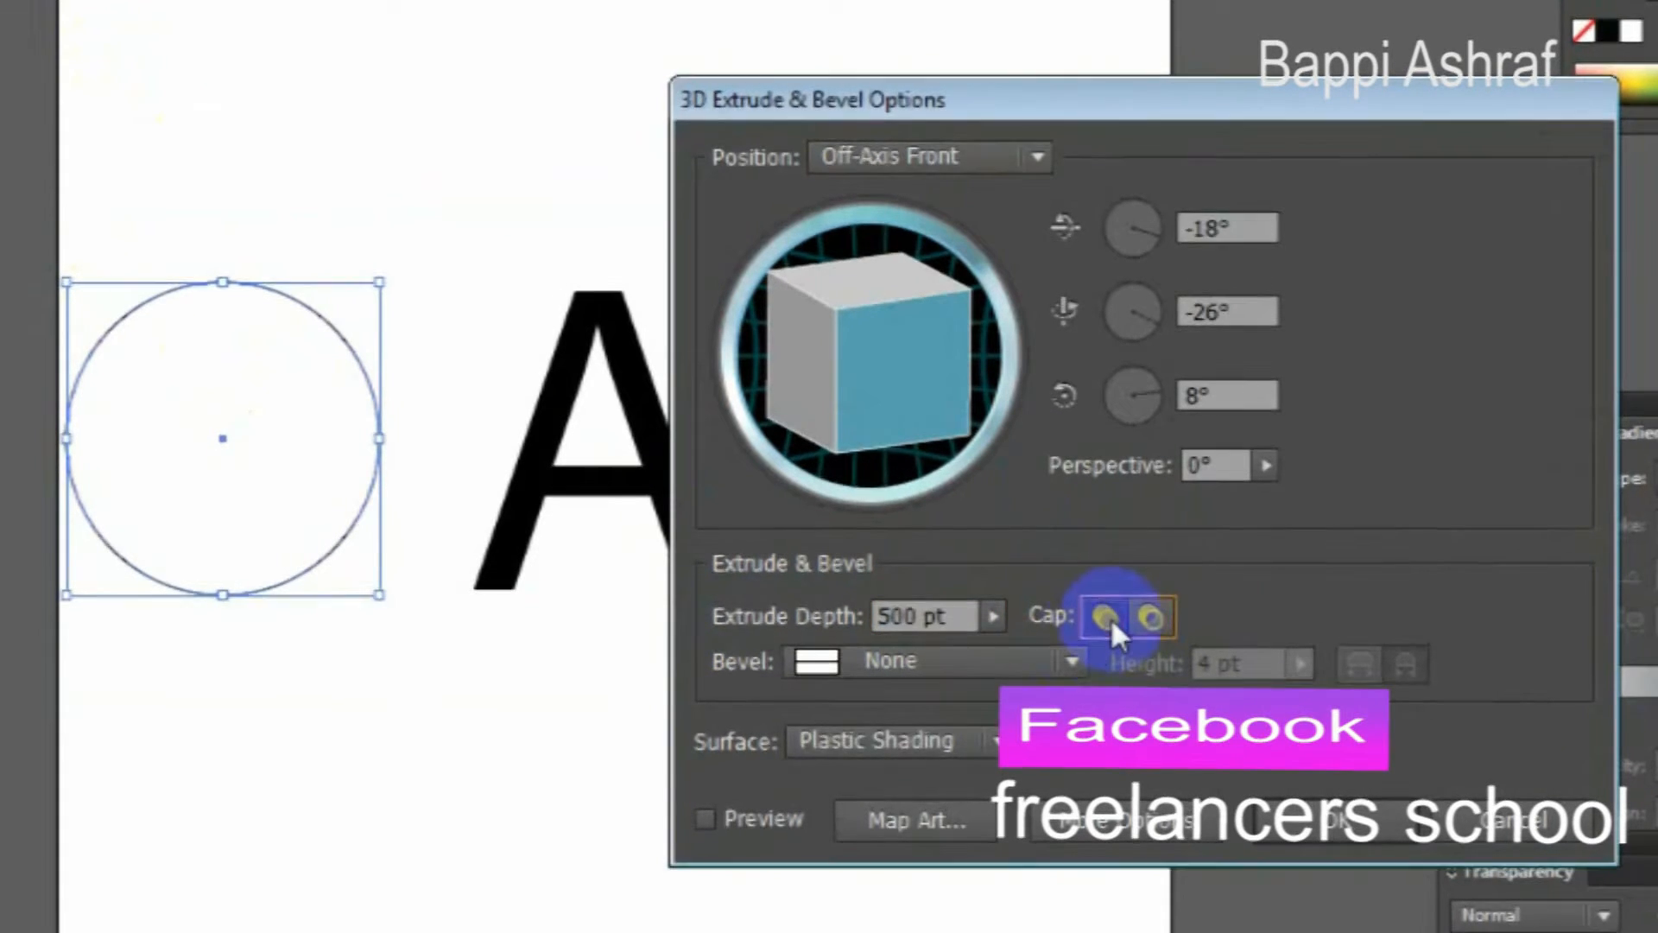
click(744, 815)
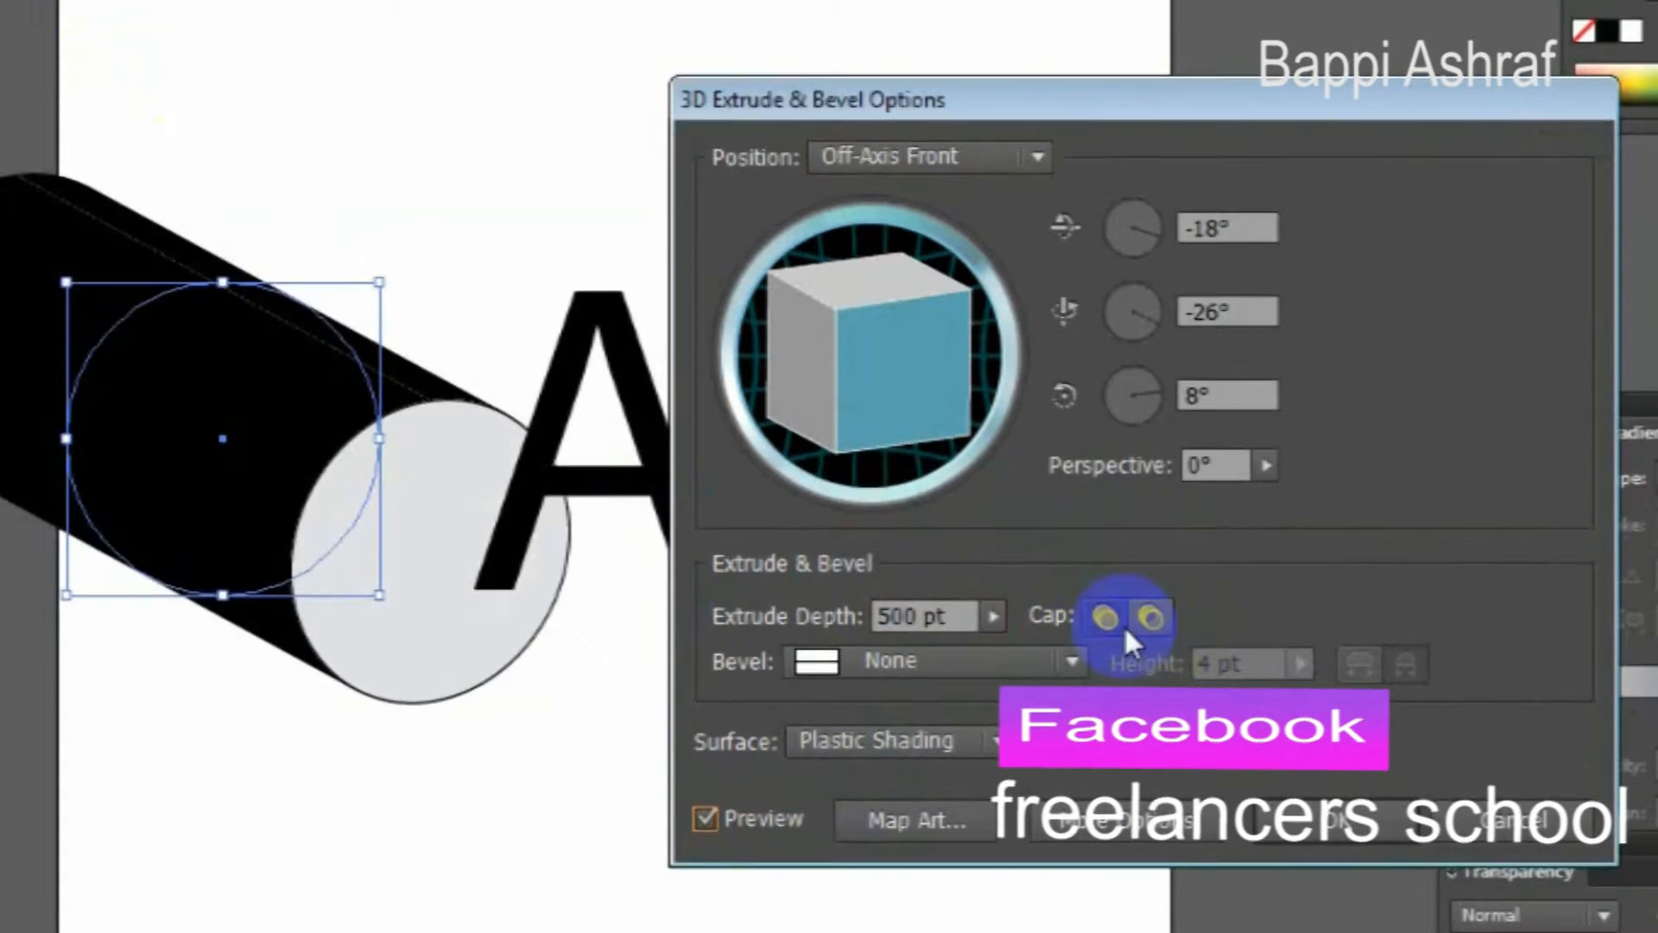
Compare the hollow and solid cap appearances of the extruded circle, ending on the solid cap.
click(1162, 618)
click(1105, 619)
click(1153, 618)
click(1109, 623)
click(1158, 622)
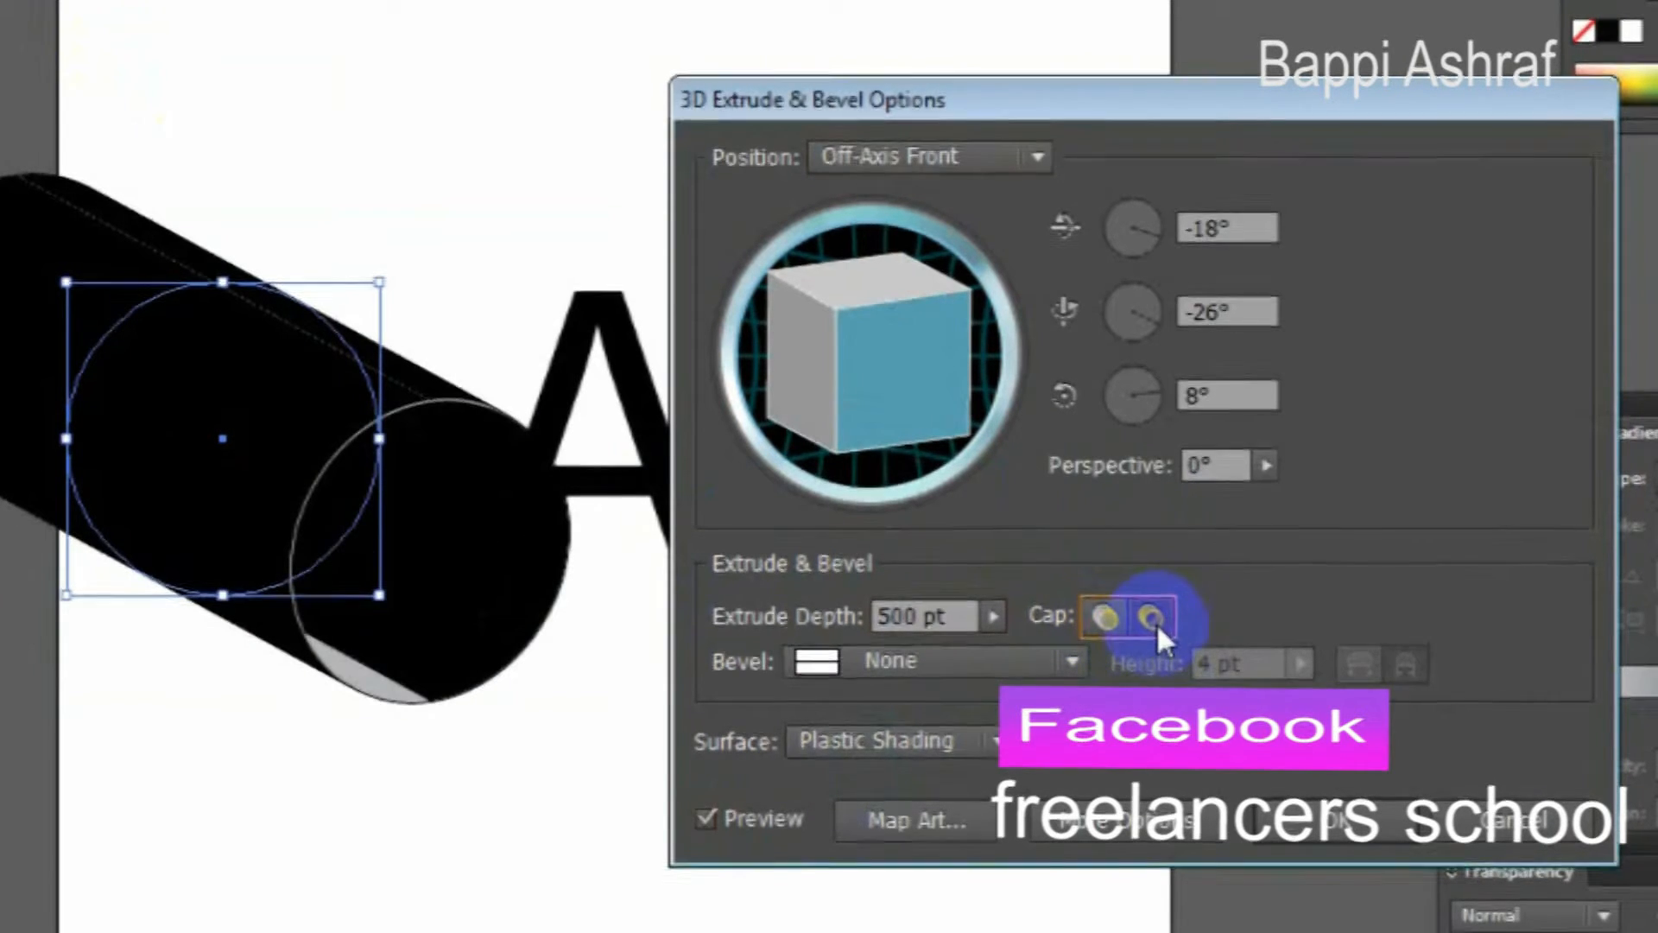
click(1113, 609)
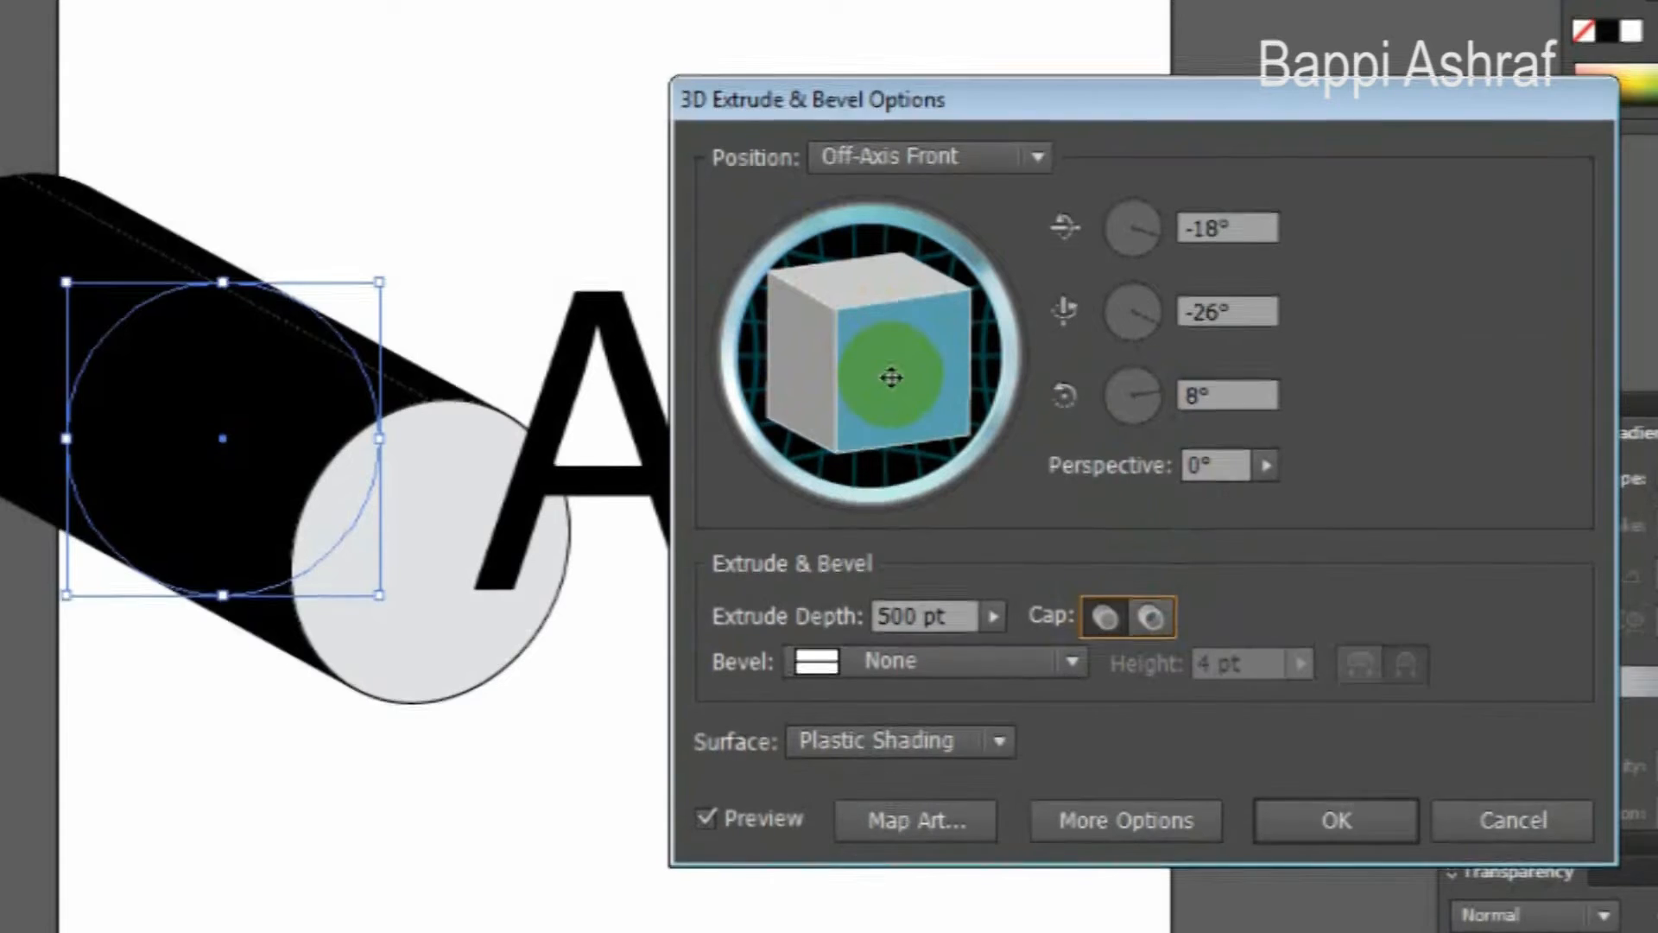
Set the extrusion's custom rotation to 30° around X, 0° around Y and 0° around Z, and refresh the preview.
click(891, 377)
drag(892, 377, 1079, 426)
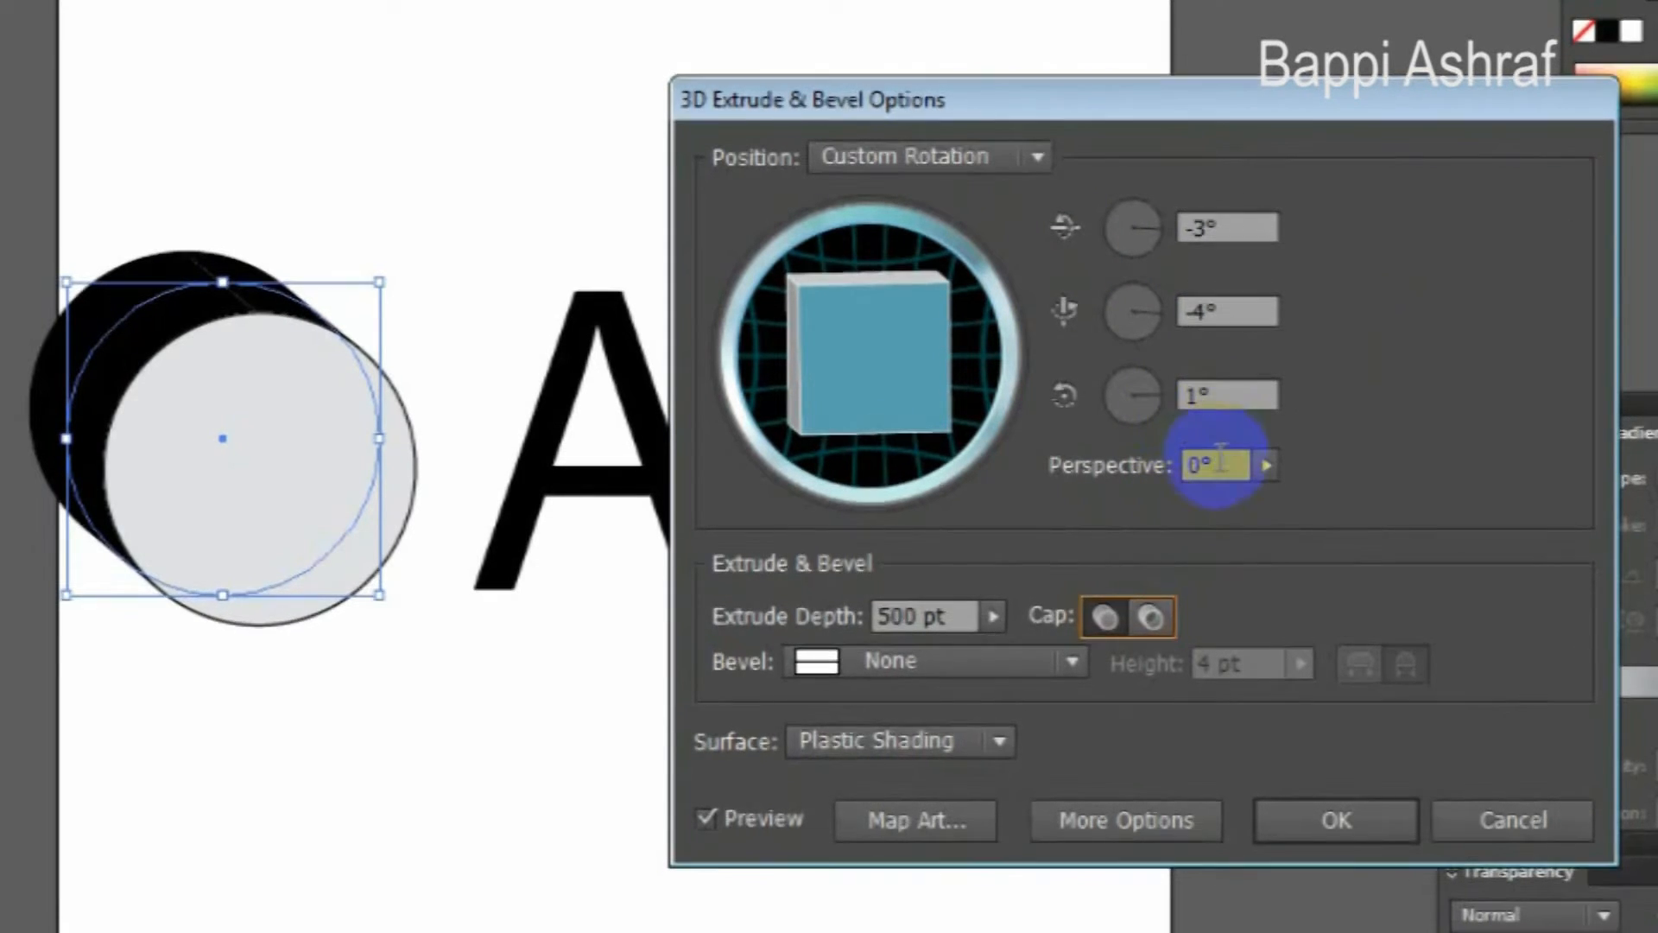
click(1219, 395)
text(0)
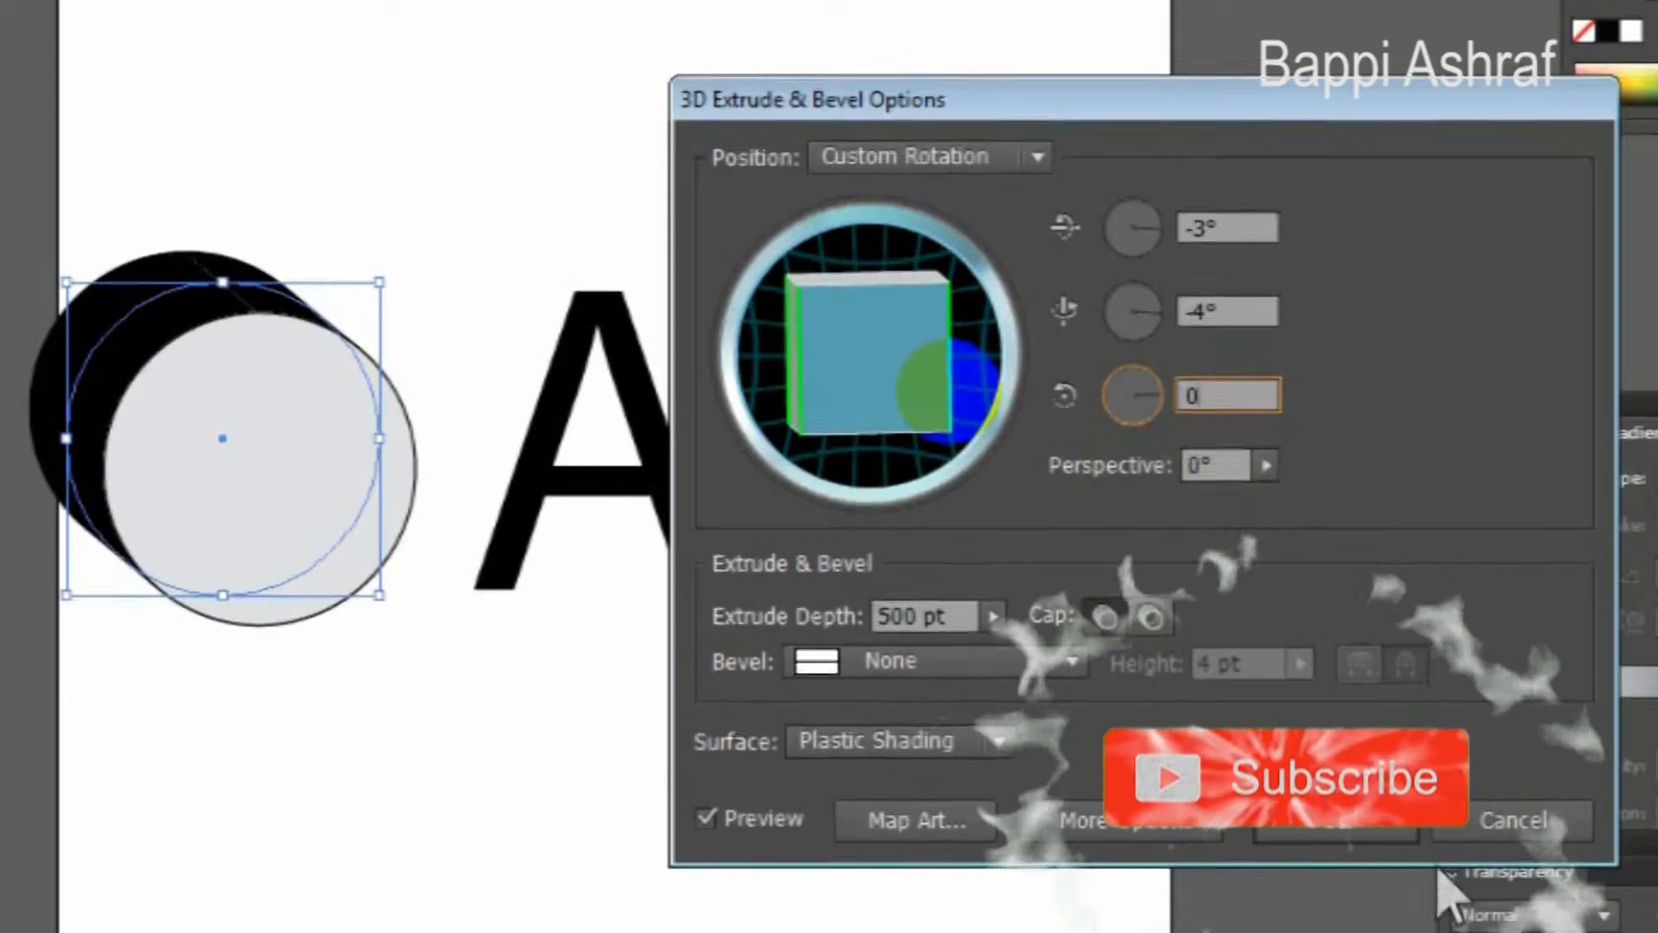
click(1253, 311)
text(0)
click(1227, 228)
text(30)
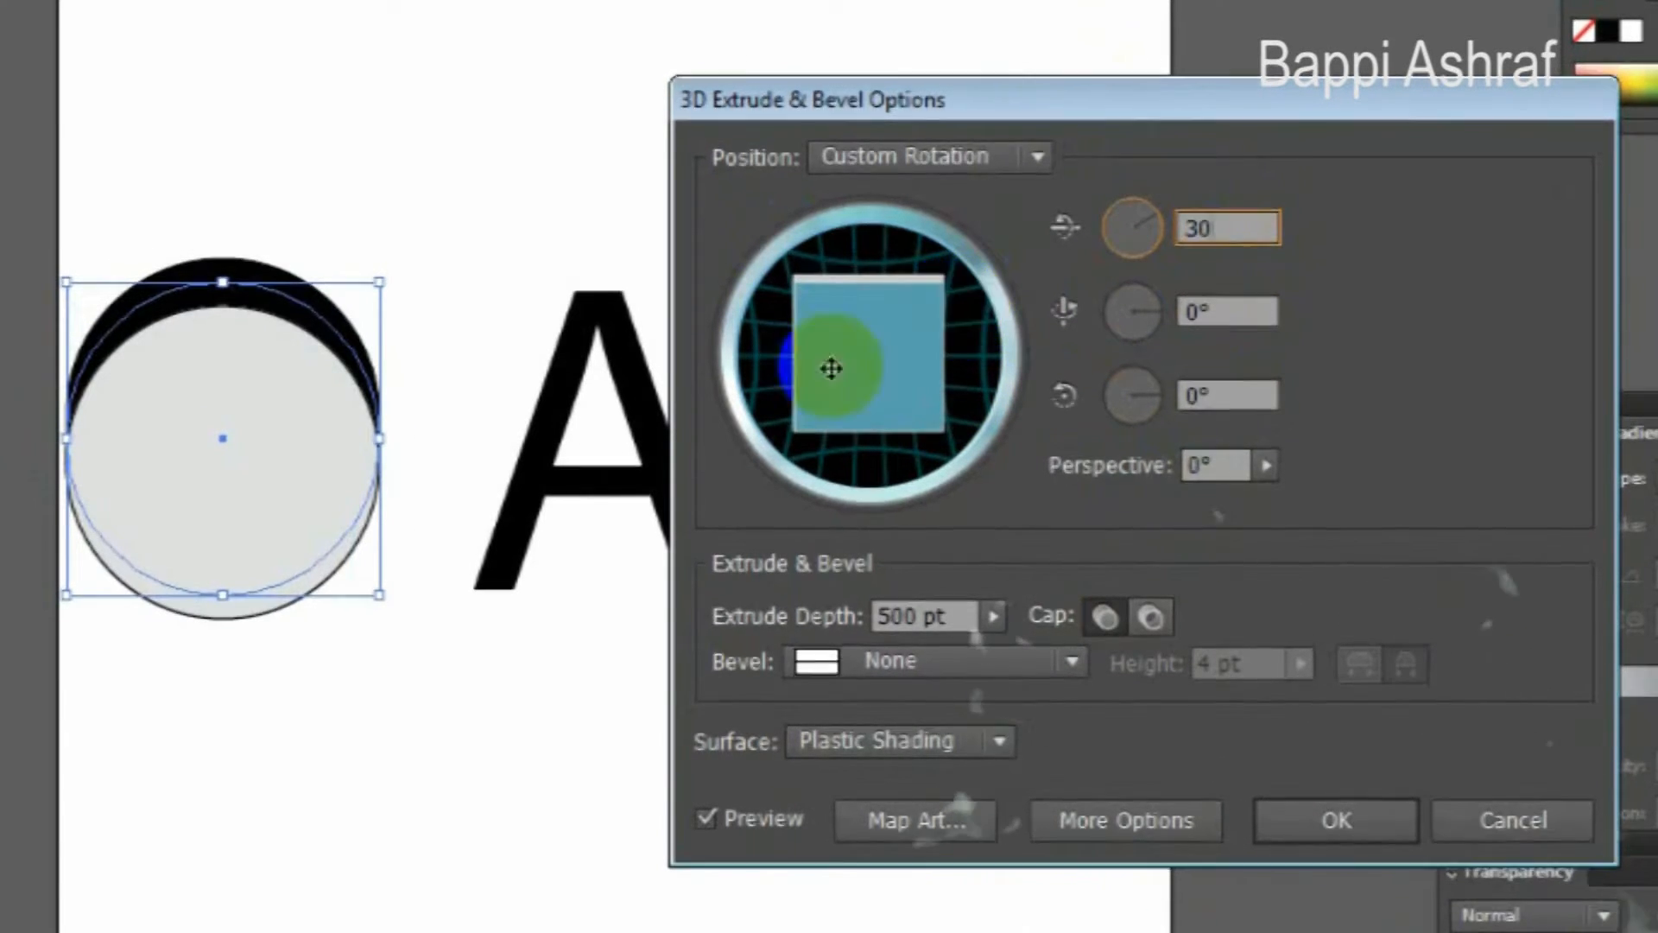
click(704, 818)
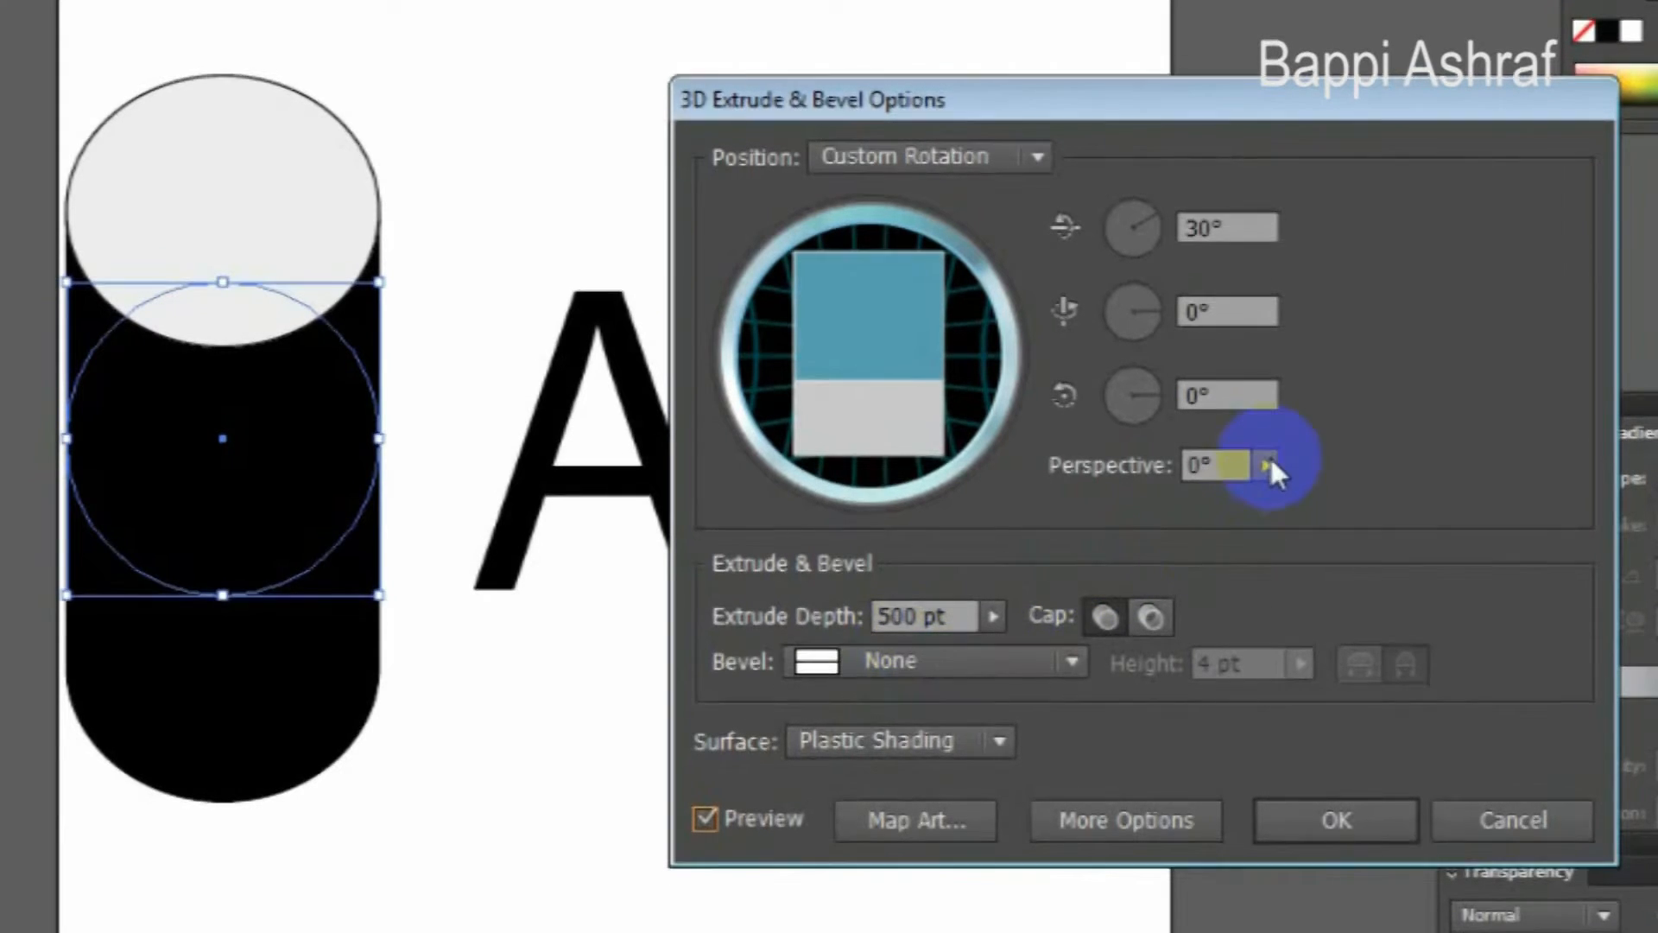
Set the extrusion's perspective to 50° and update the preview.
click(1227, 460)
text(50)
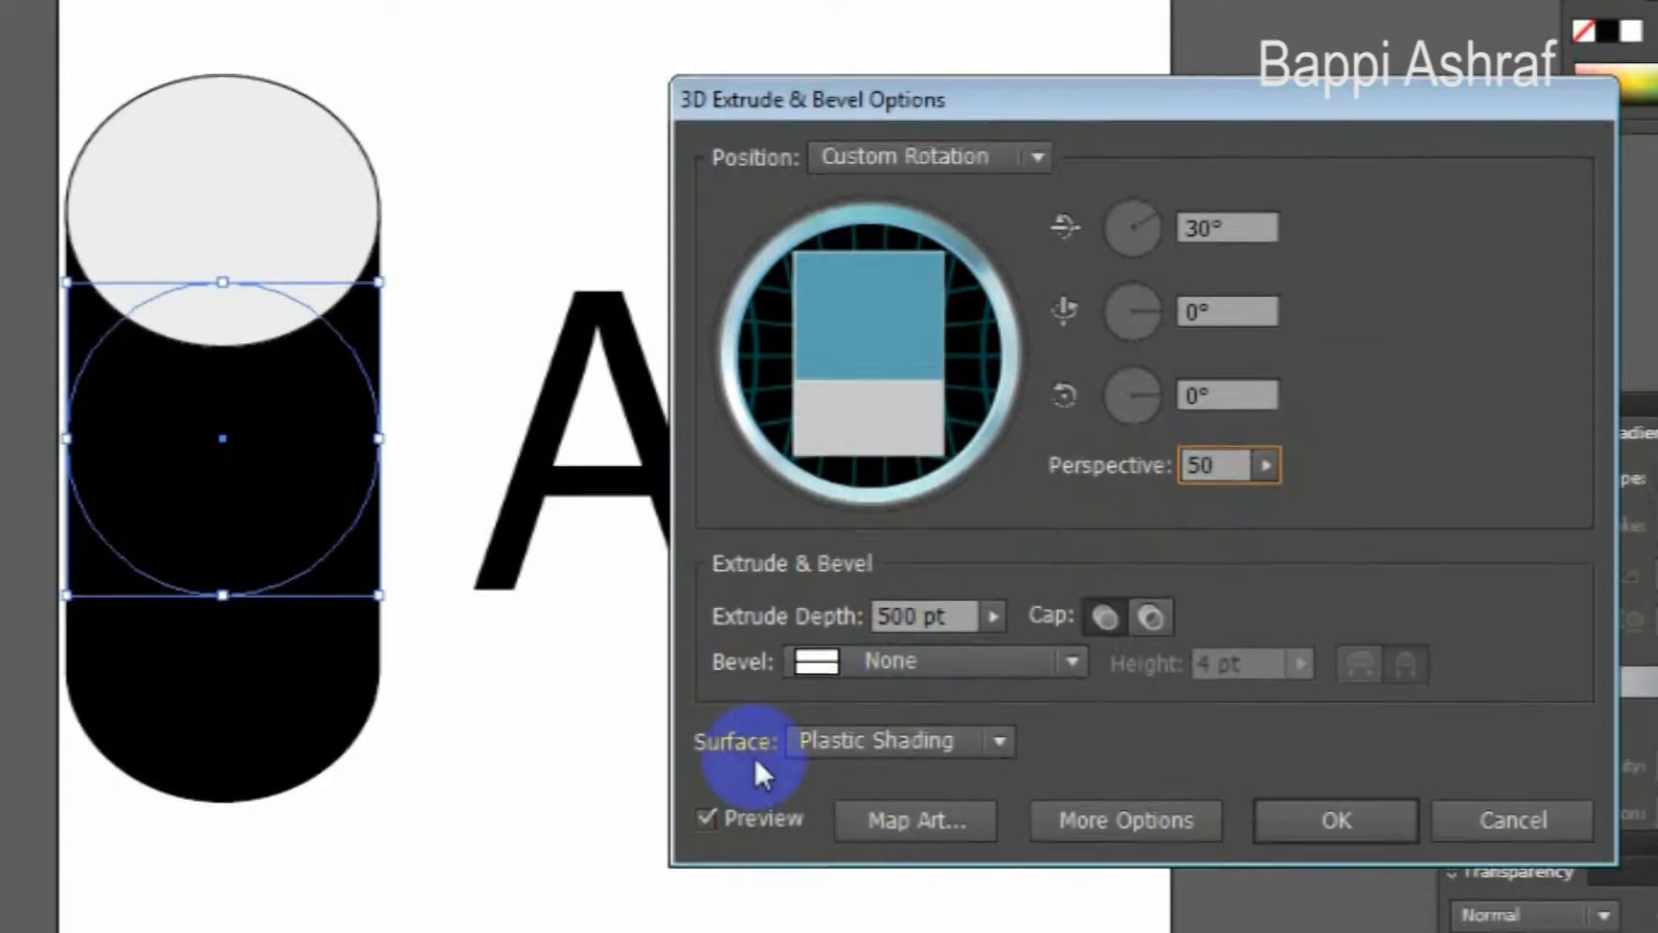
click(717, 818)
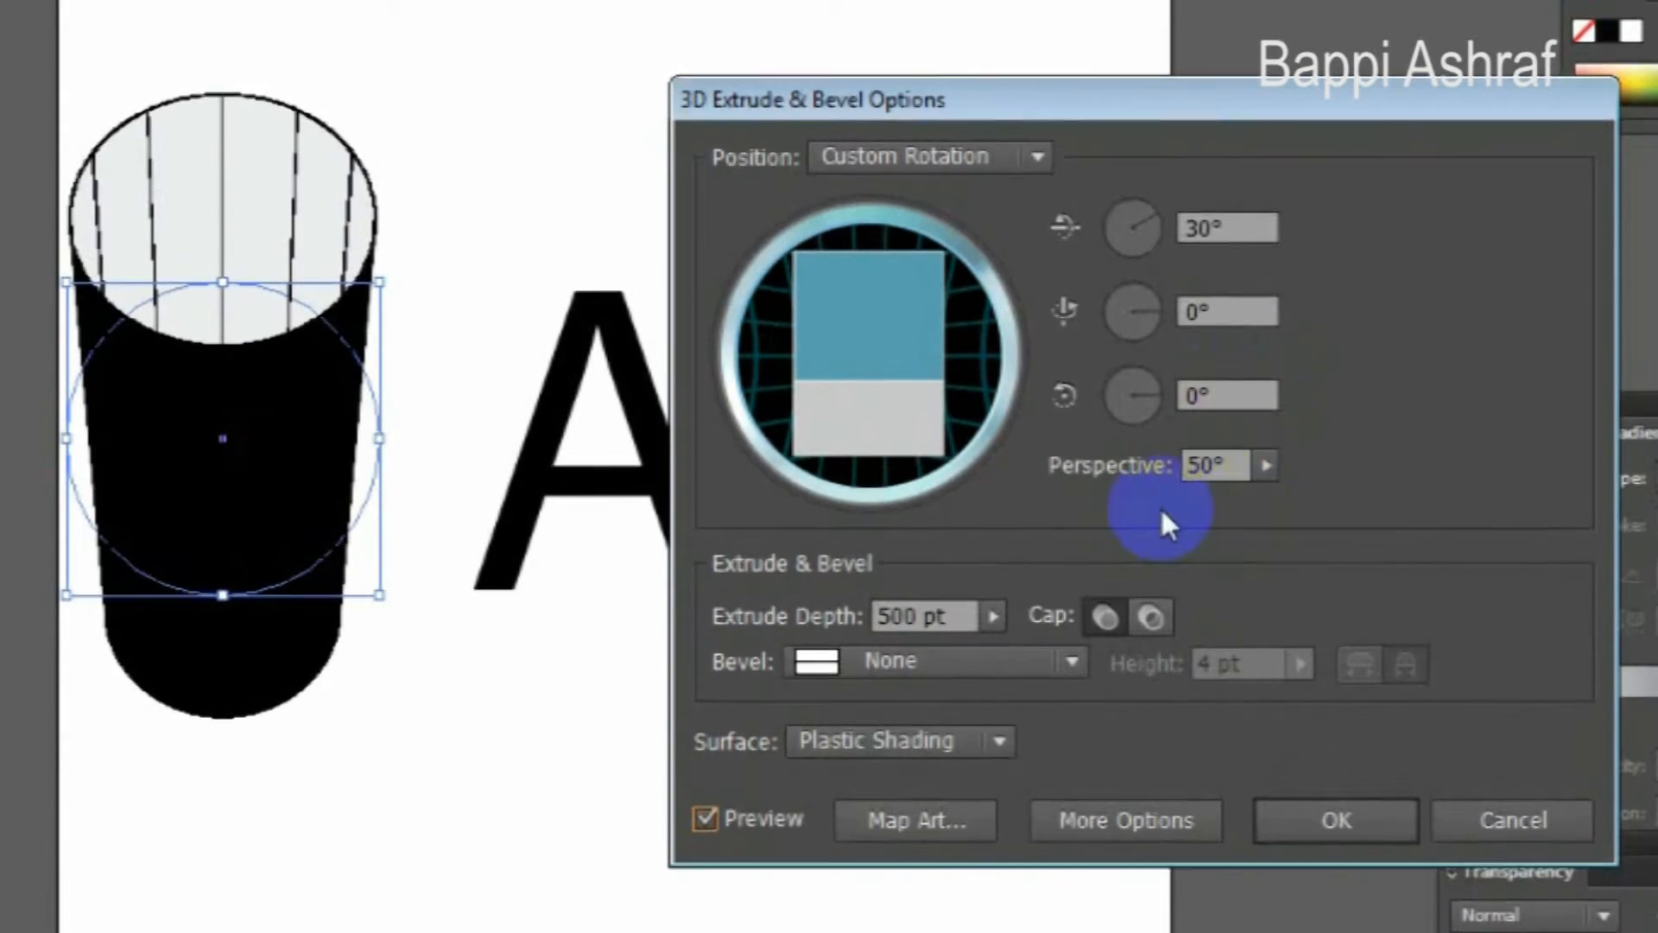
Apply the Rolling bevel to the extruded circle with a bevel height of 25 pt, and refresh the preview.
click(1080, 662)
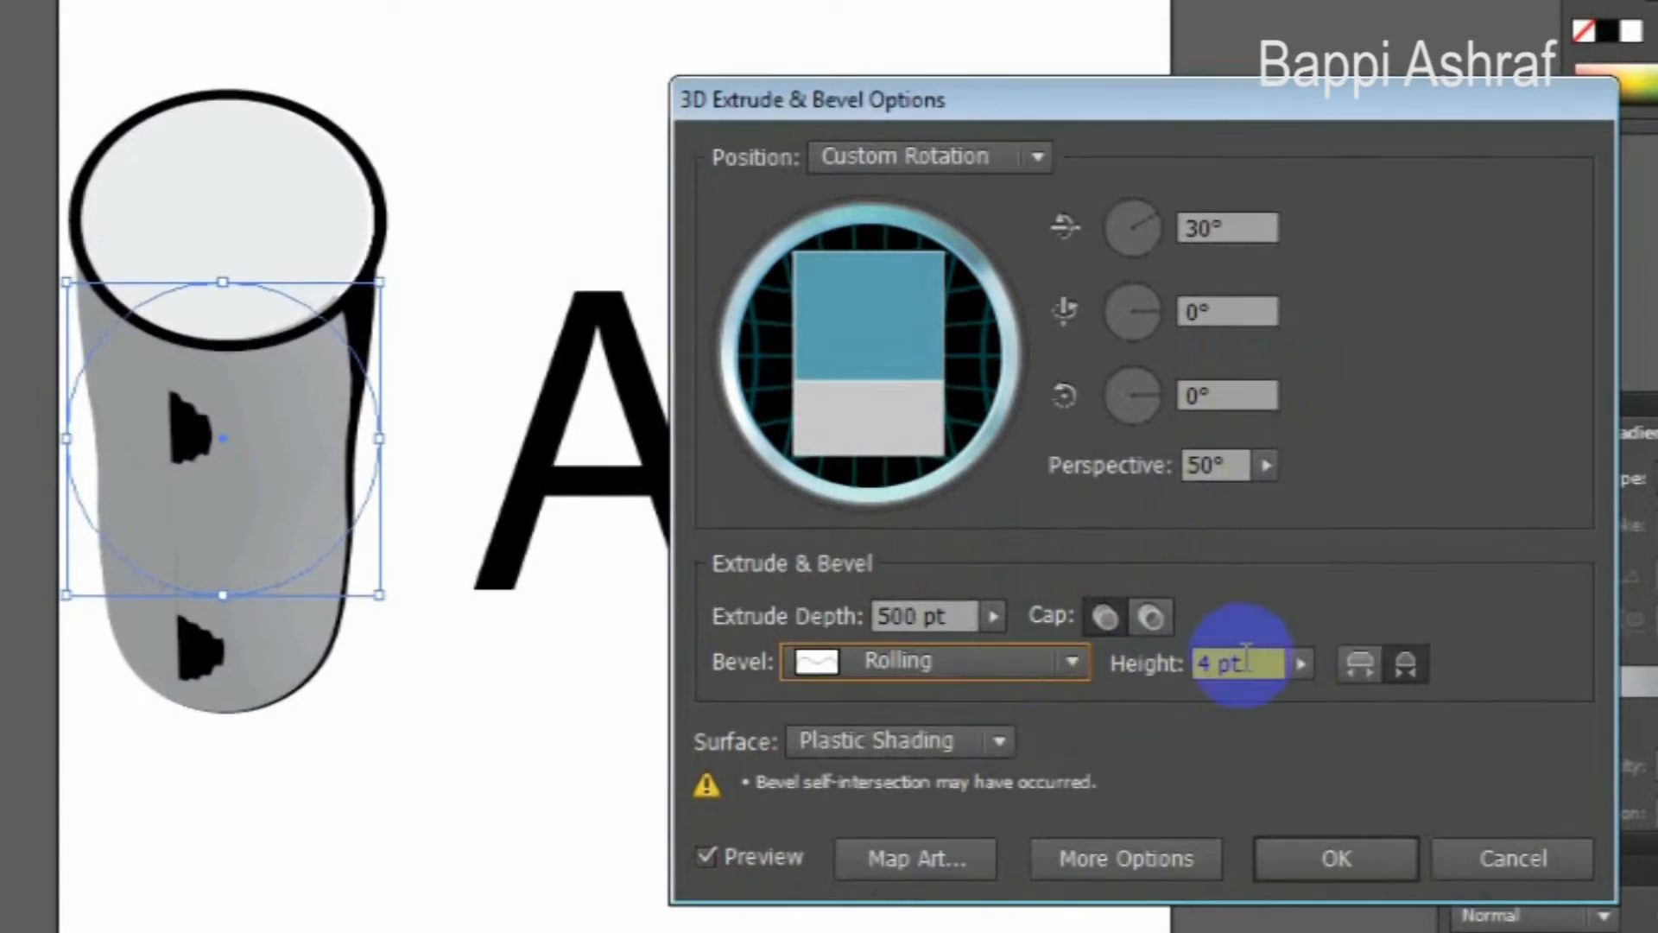
click(1299, 665)
drag(1249, 665, 1133, 666)
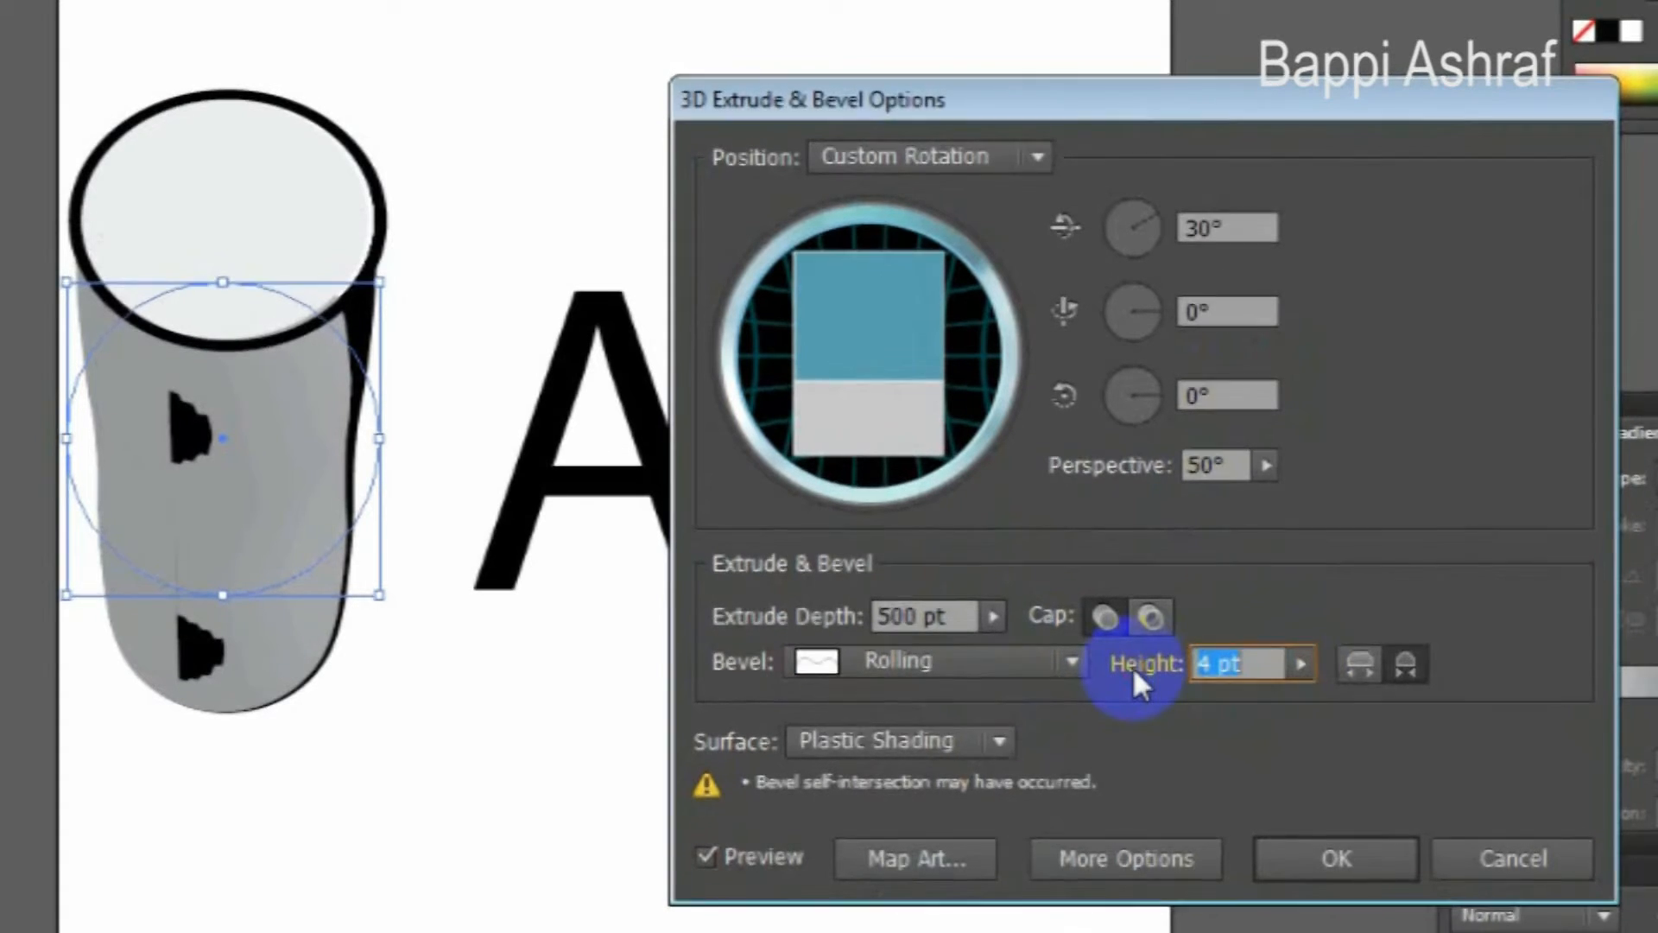
text(25)
click(707, 857)
click(708, 857)
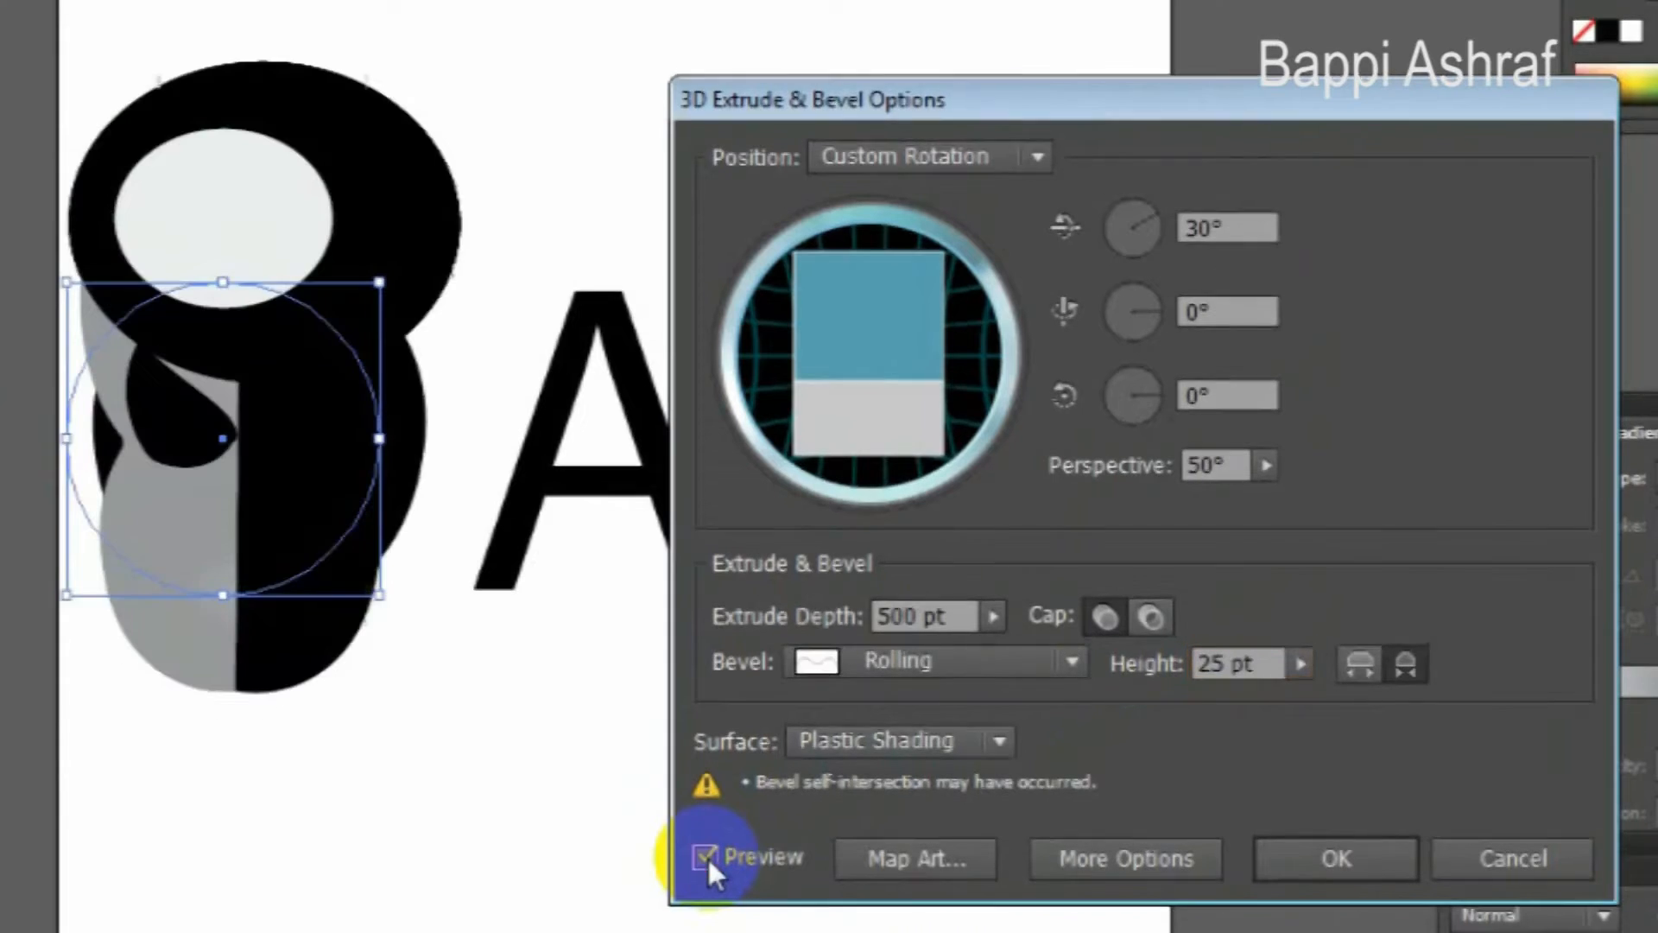
click(708, 857)
click(708, 857)
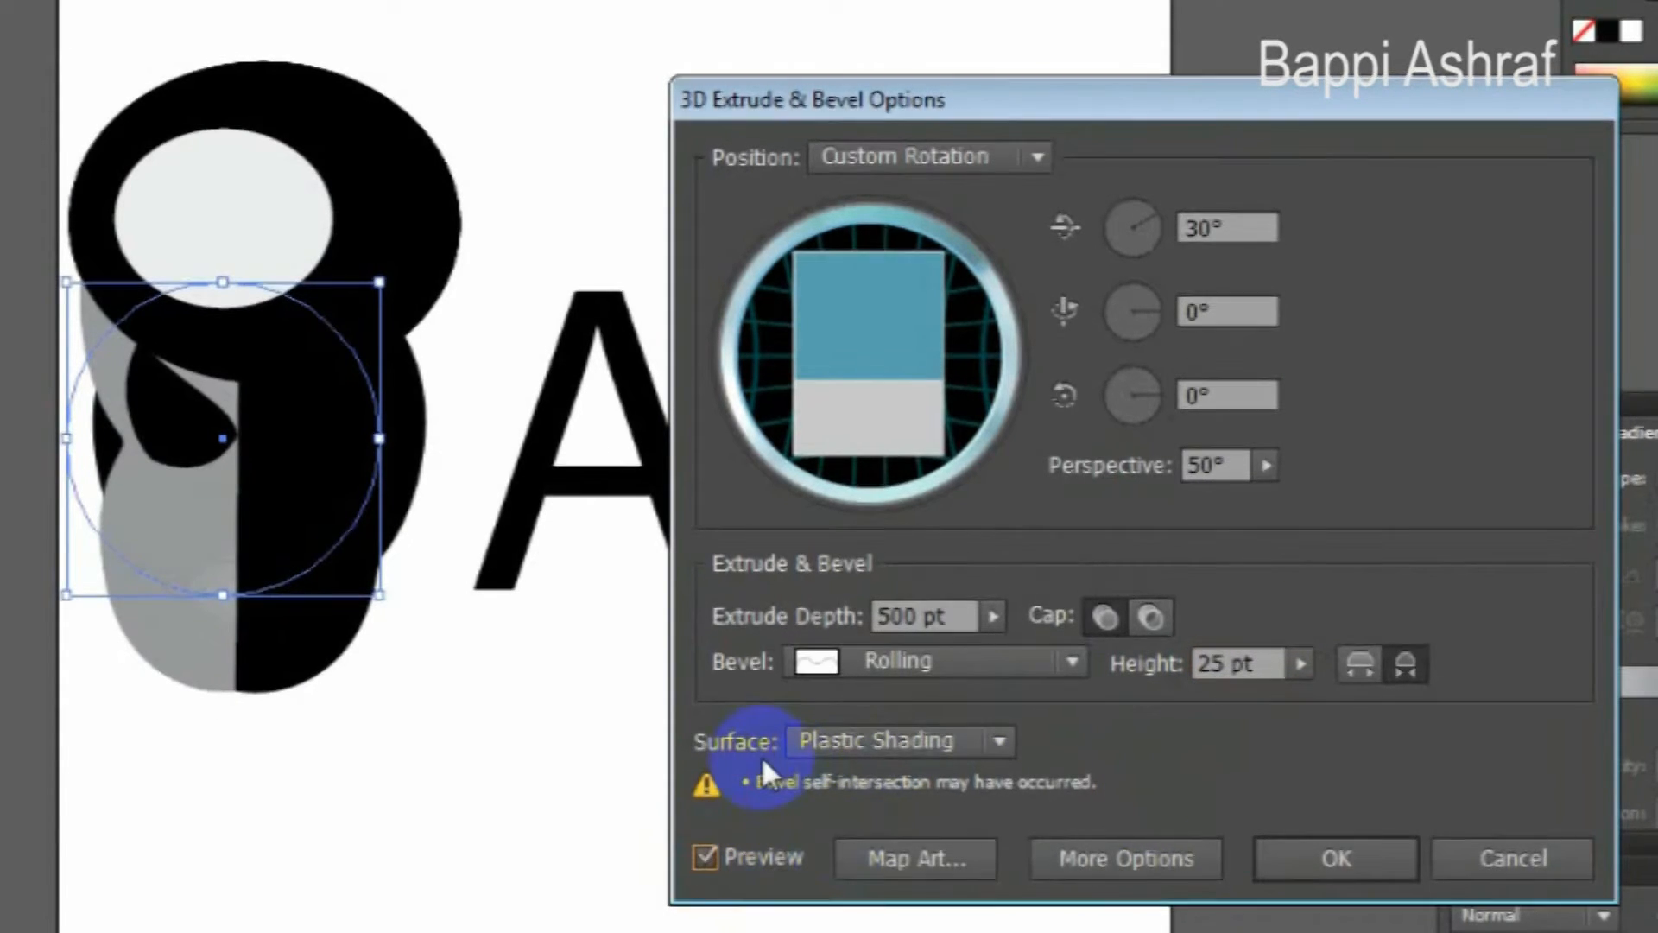
Compare the outward and inward bevel extents on the extruded circle, ending on the outward extent.
click(1204, 665)
click(1375, 669)
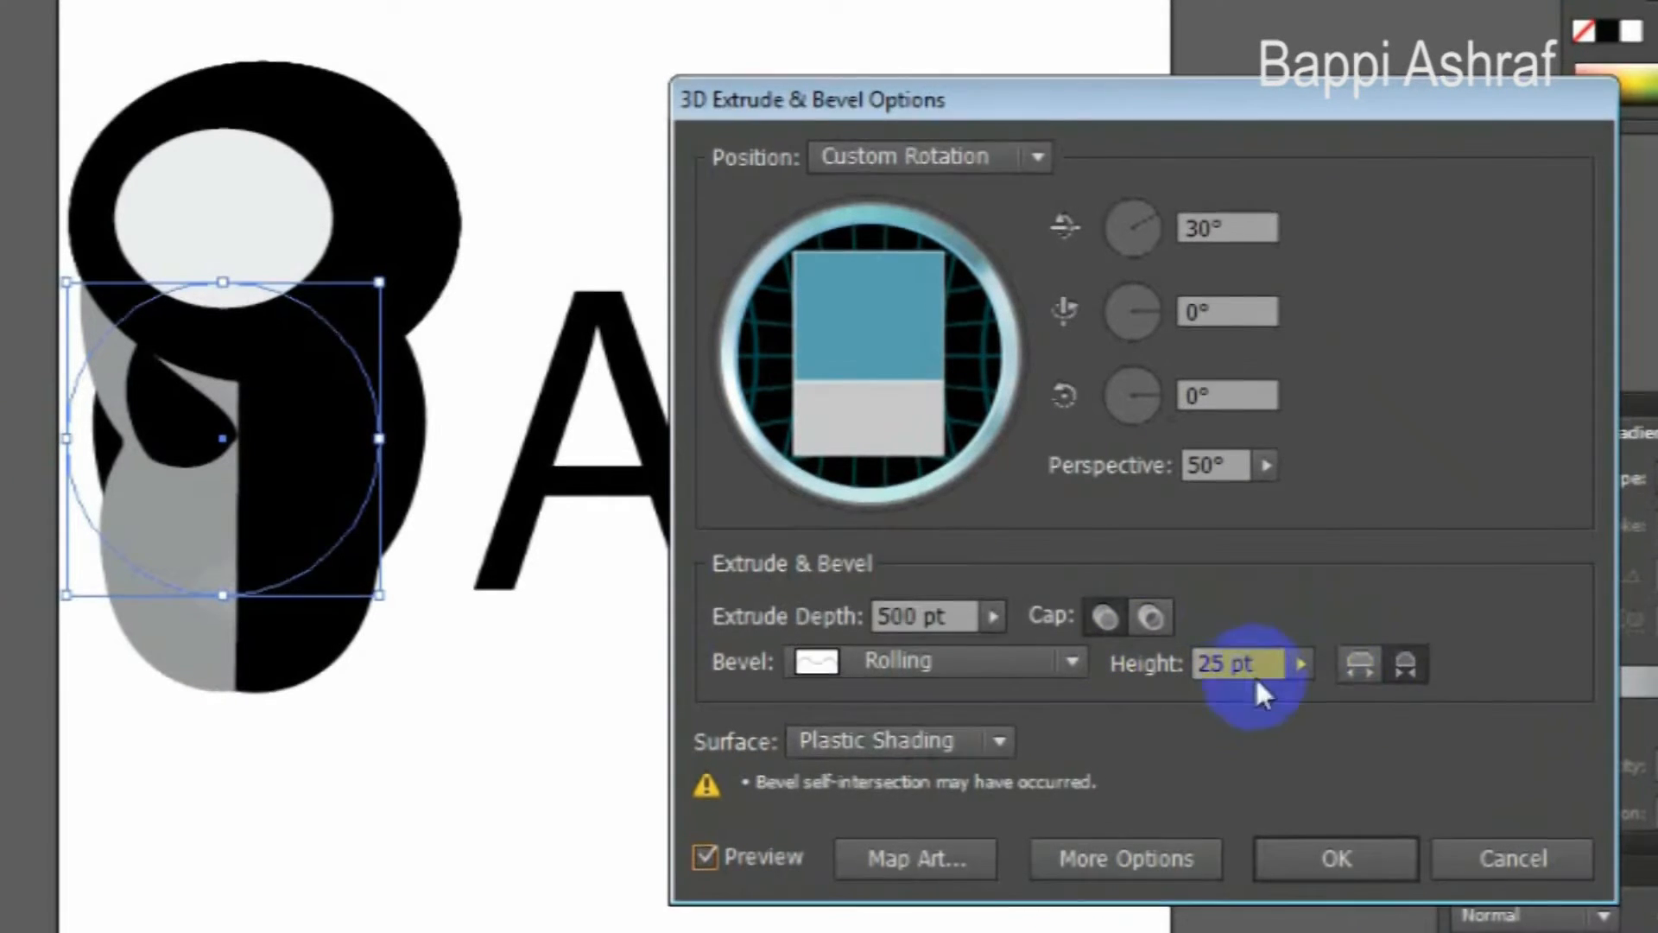
click(1360, 664)
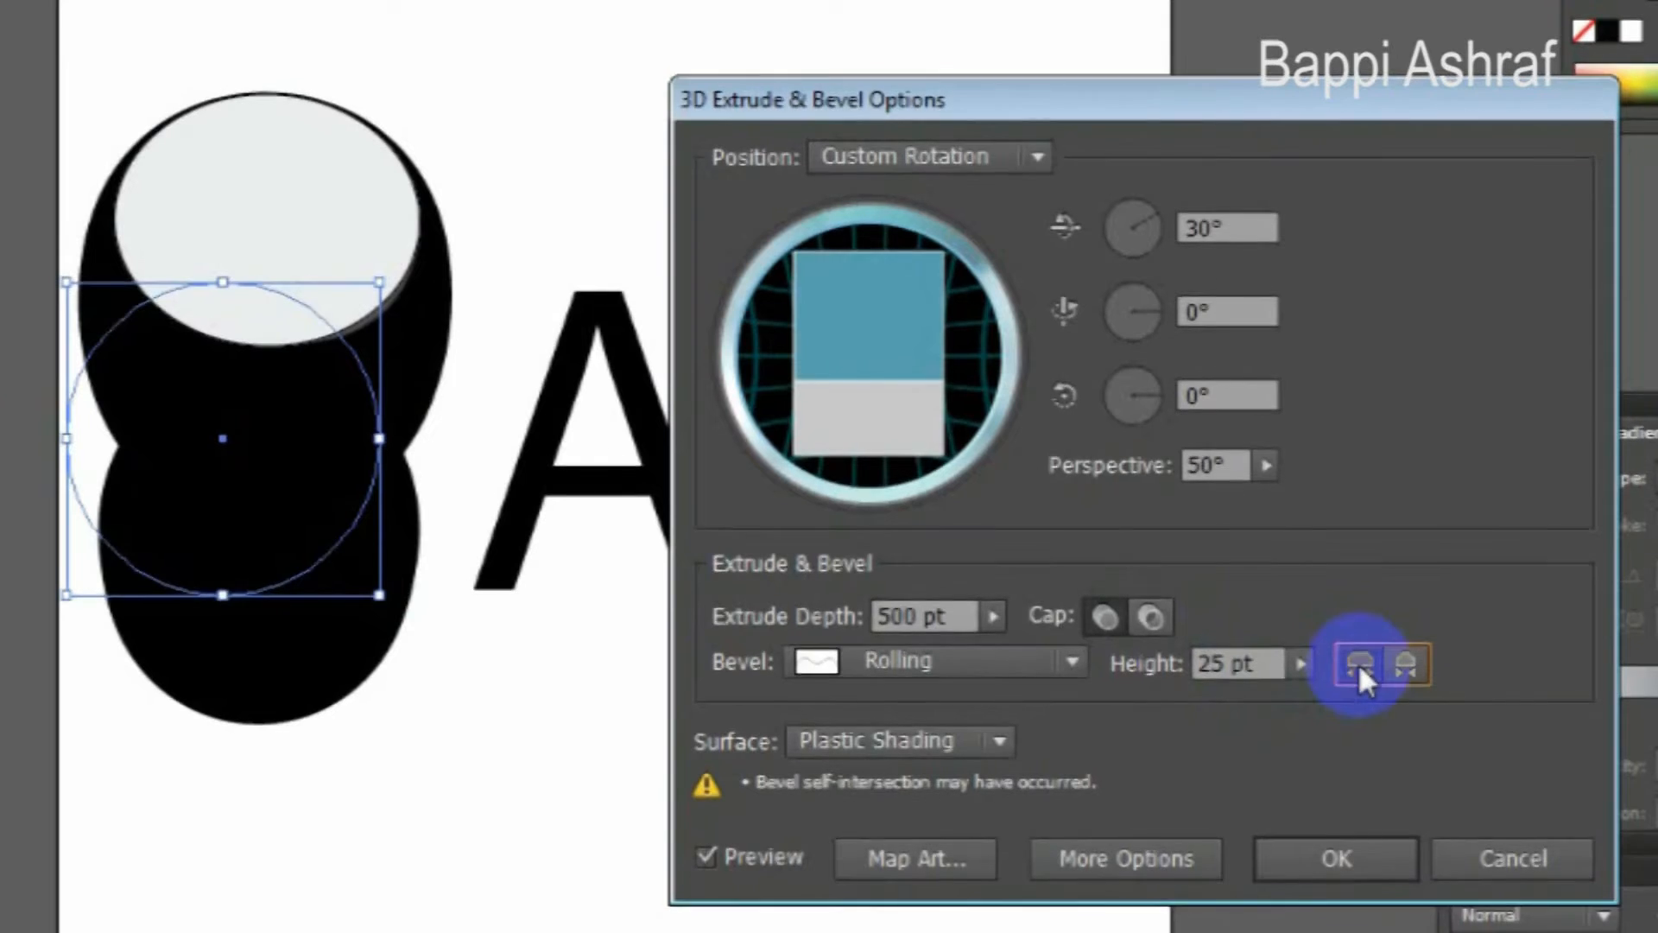
click(1406, 665)
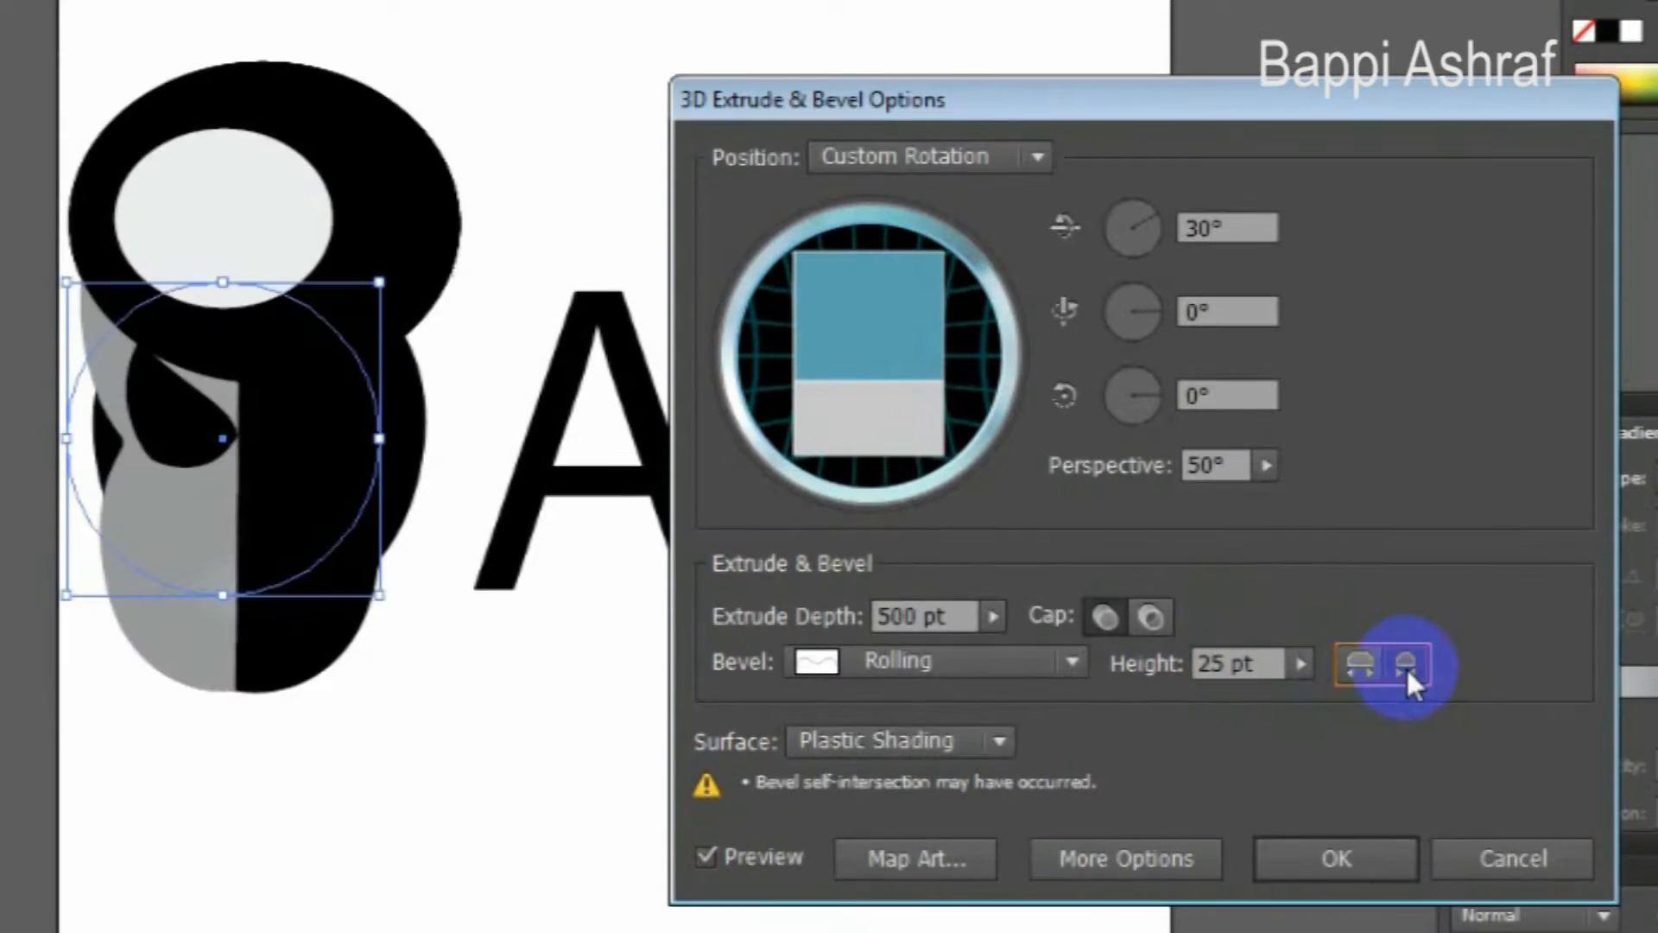
click(1370, 672)
click(1391, 676)
click(1356, 677)
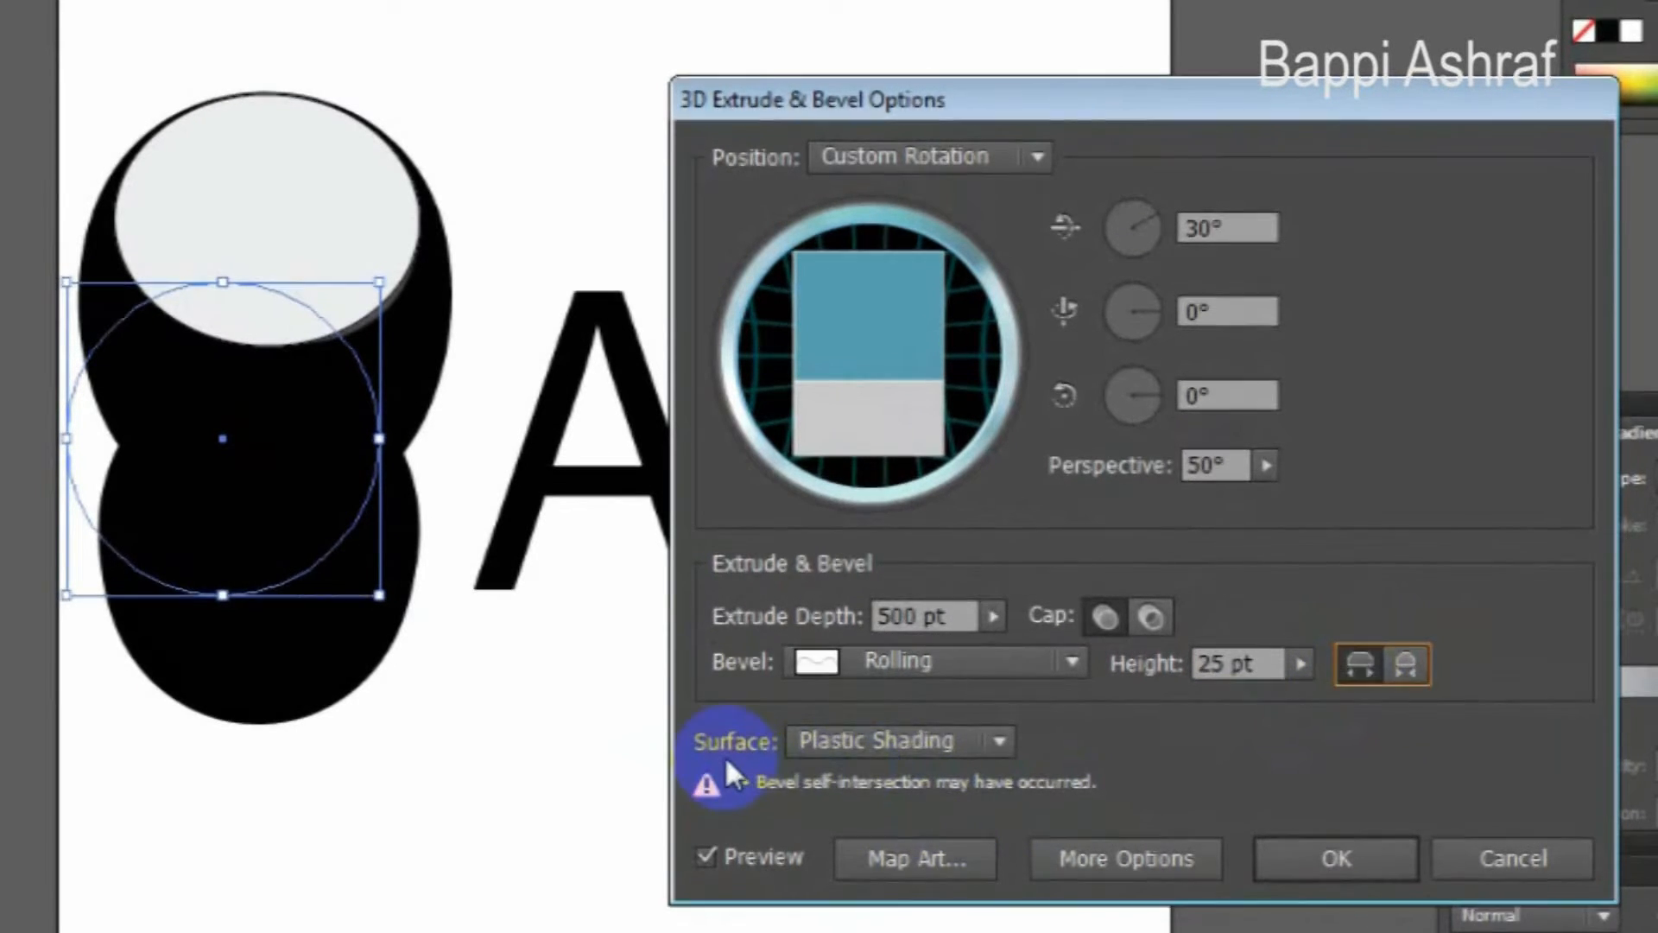
Set the extruded circle's surface style to Wireframe.
click(1002, 740)
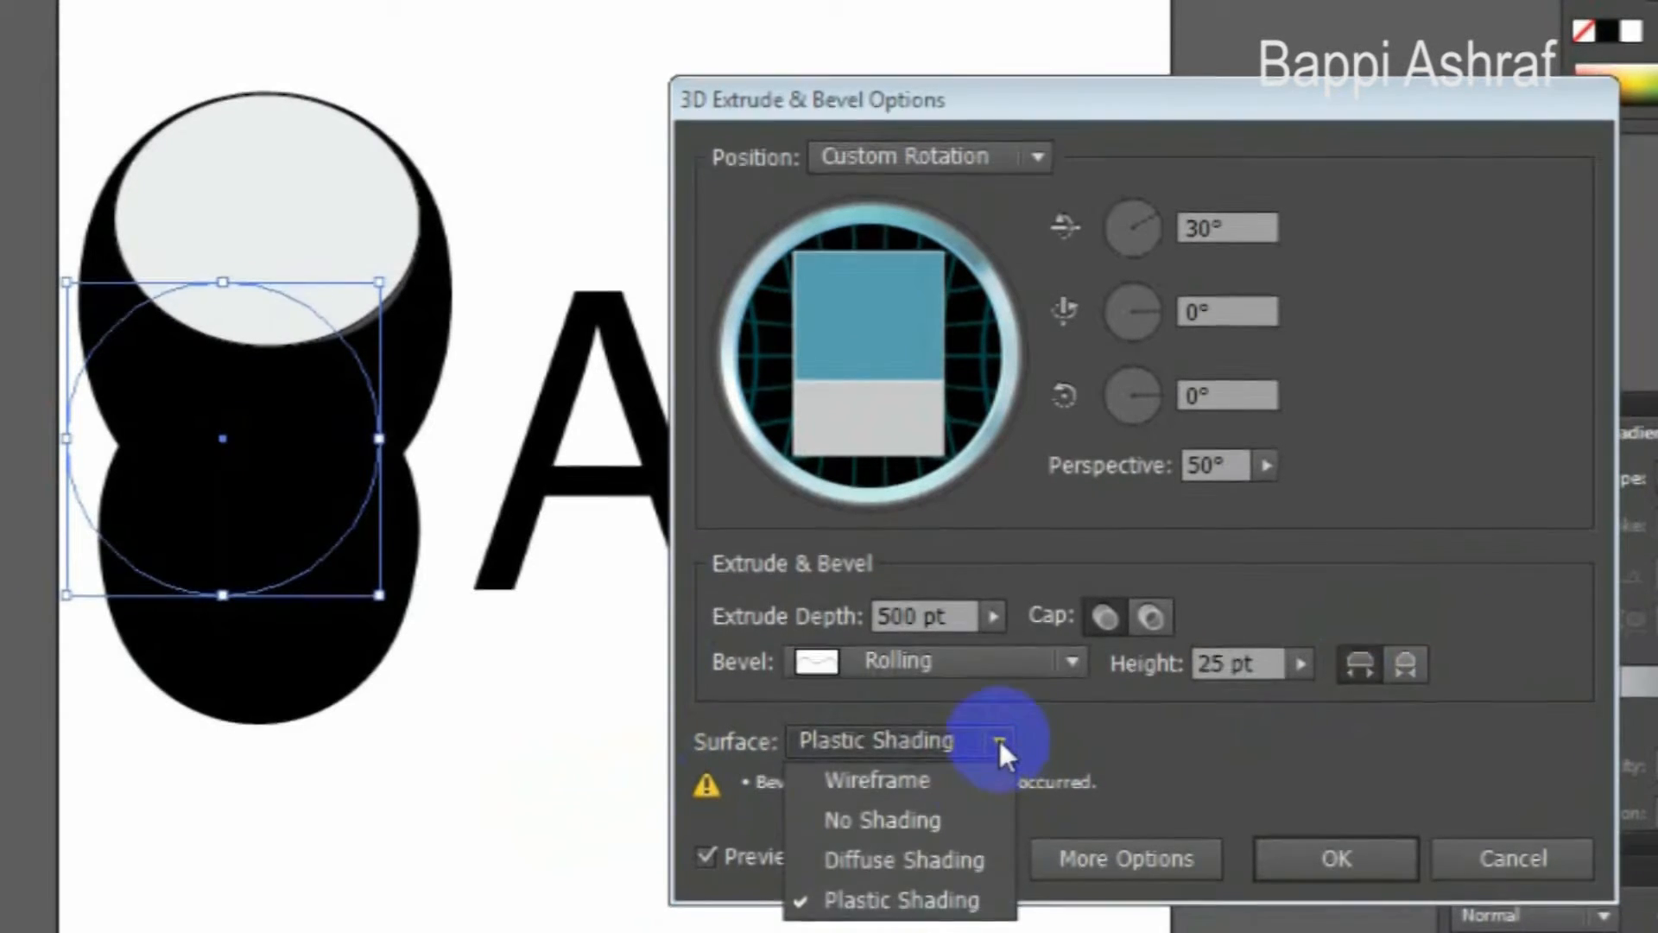
click(954, 778)
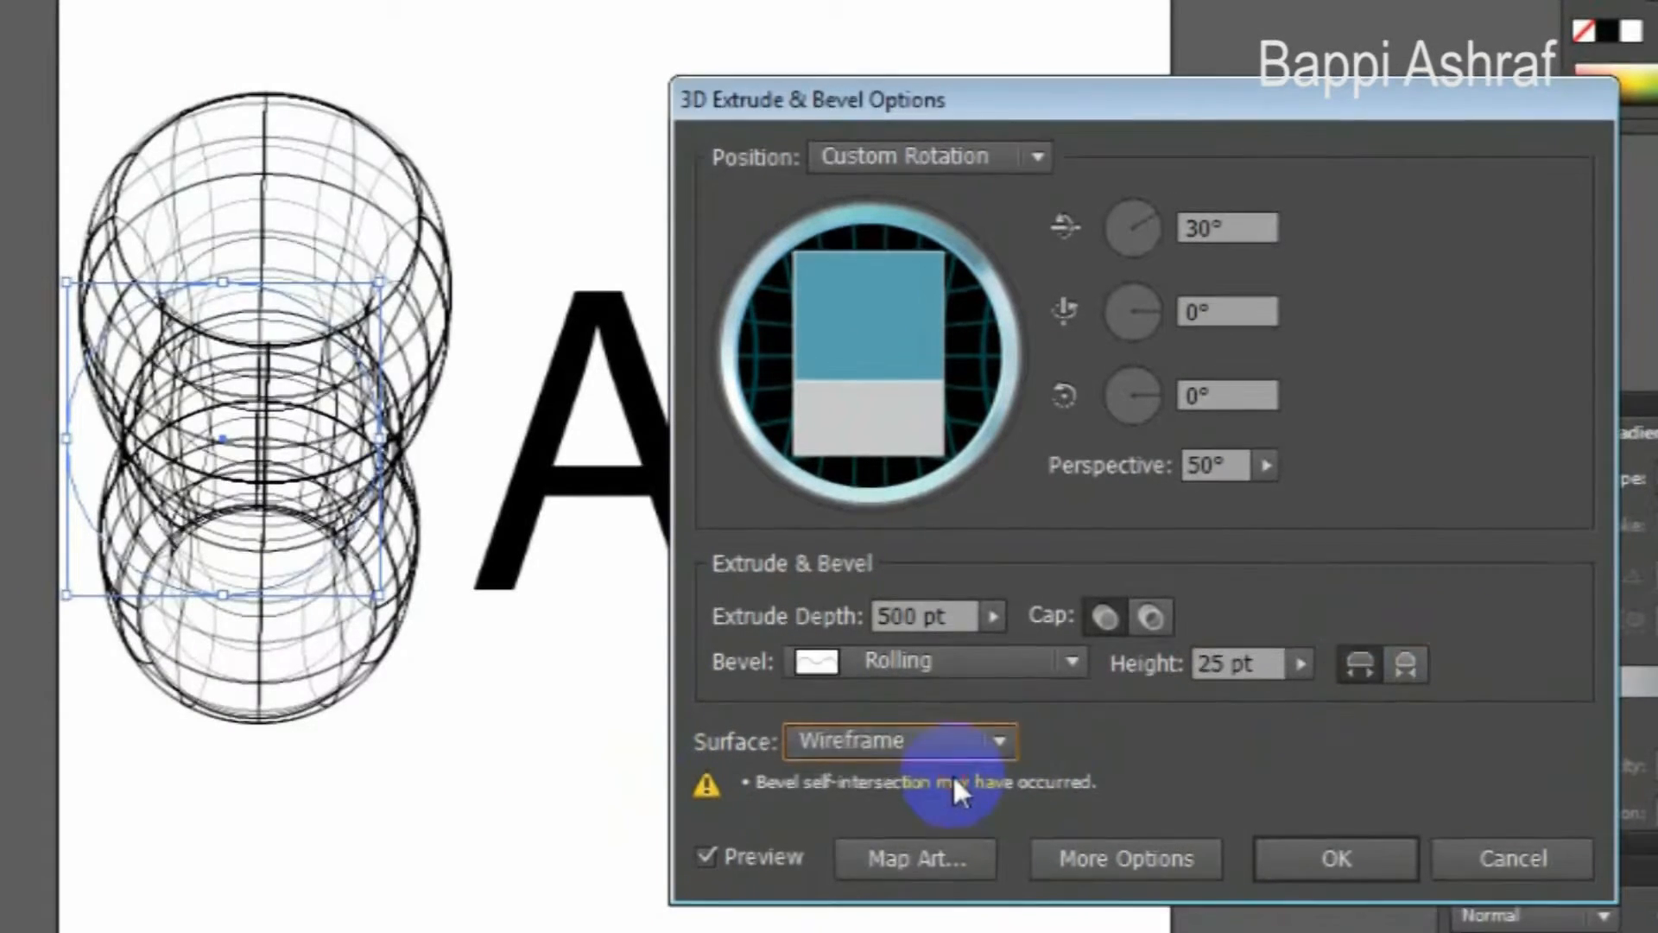
Set the extruded circle's surface to Diffuse Shading and move its light source slightly upward on the expanded shading sphere.
click(994, 743)
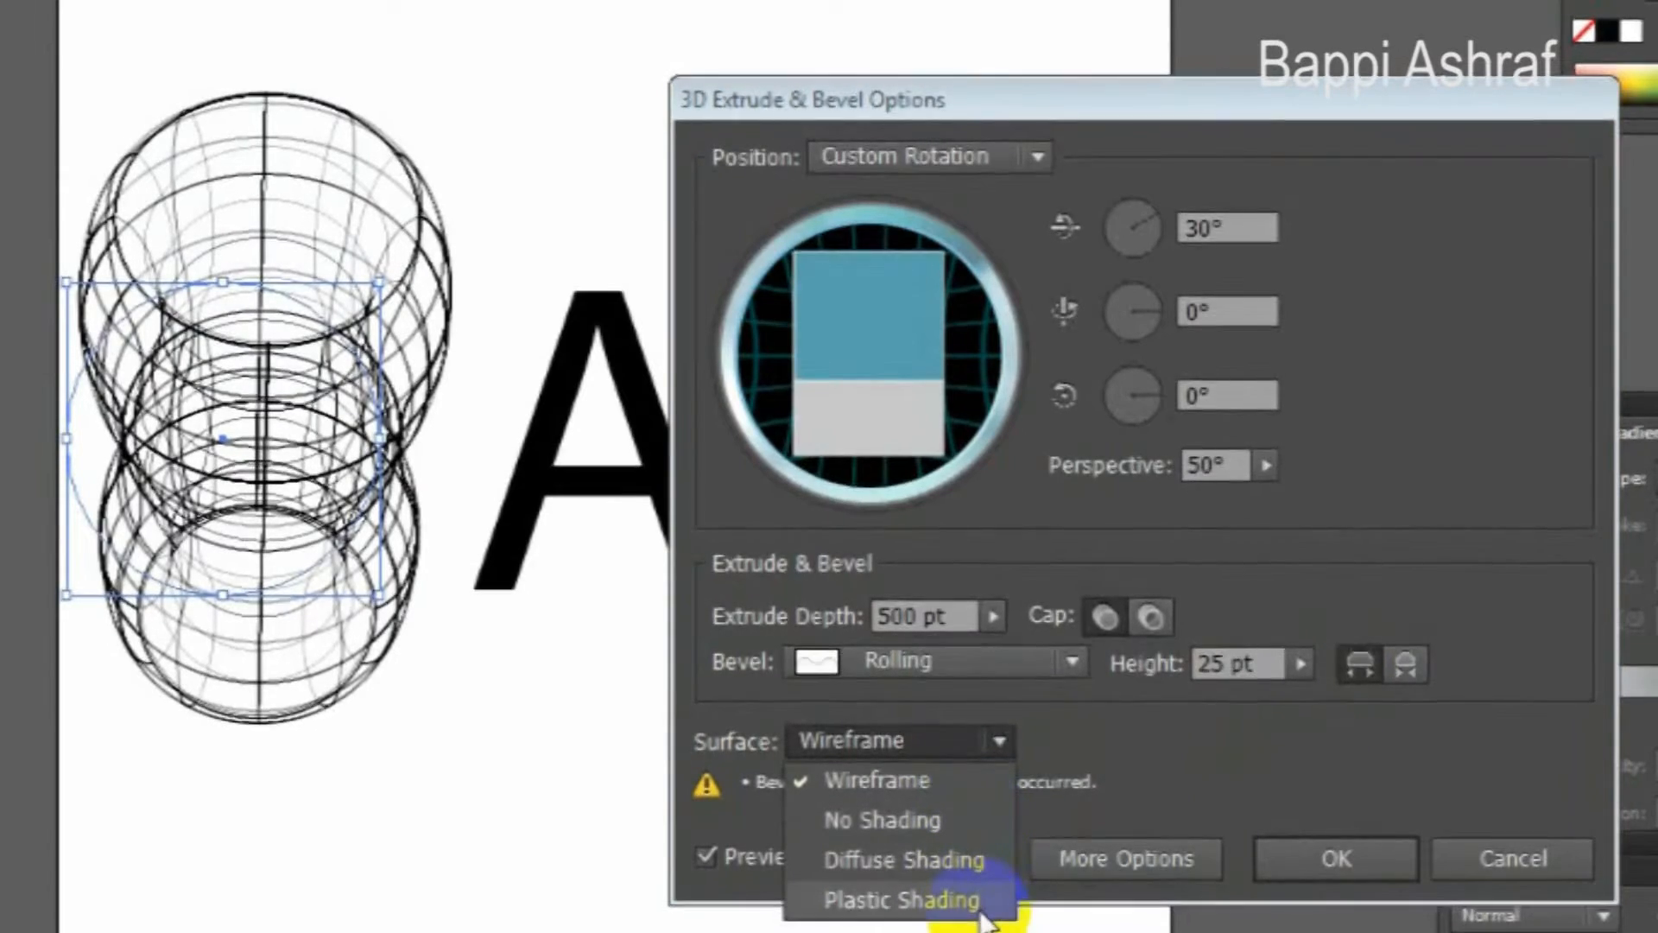
click(969, 863)
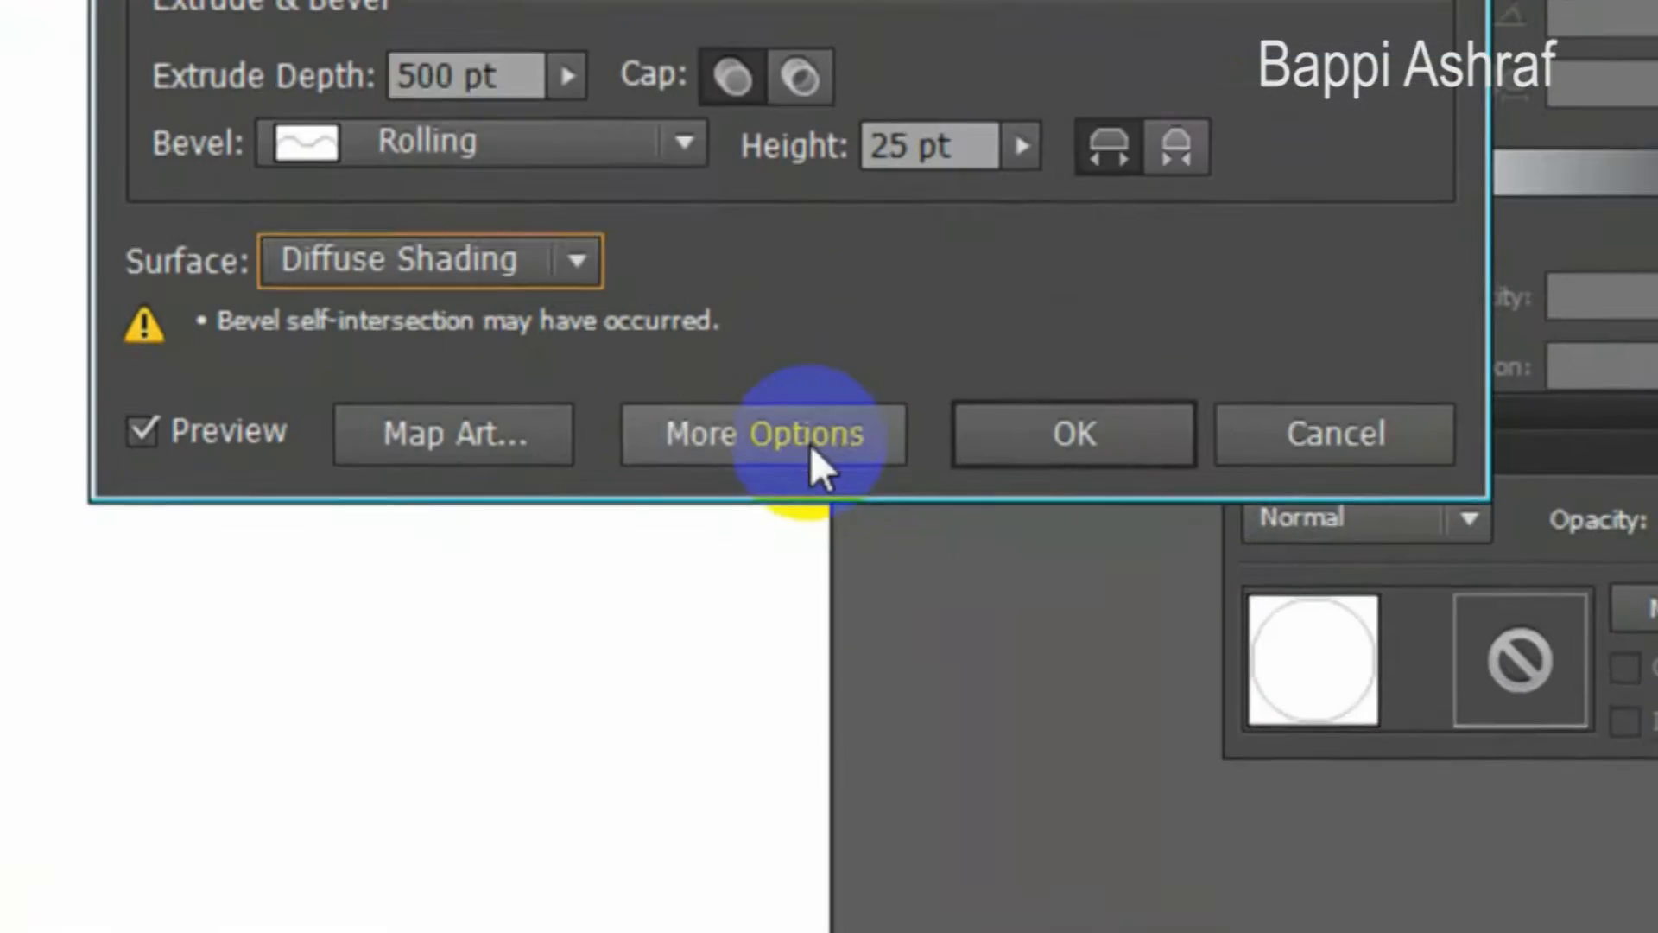
click(1221, 603)
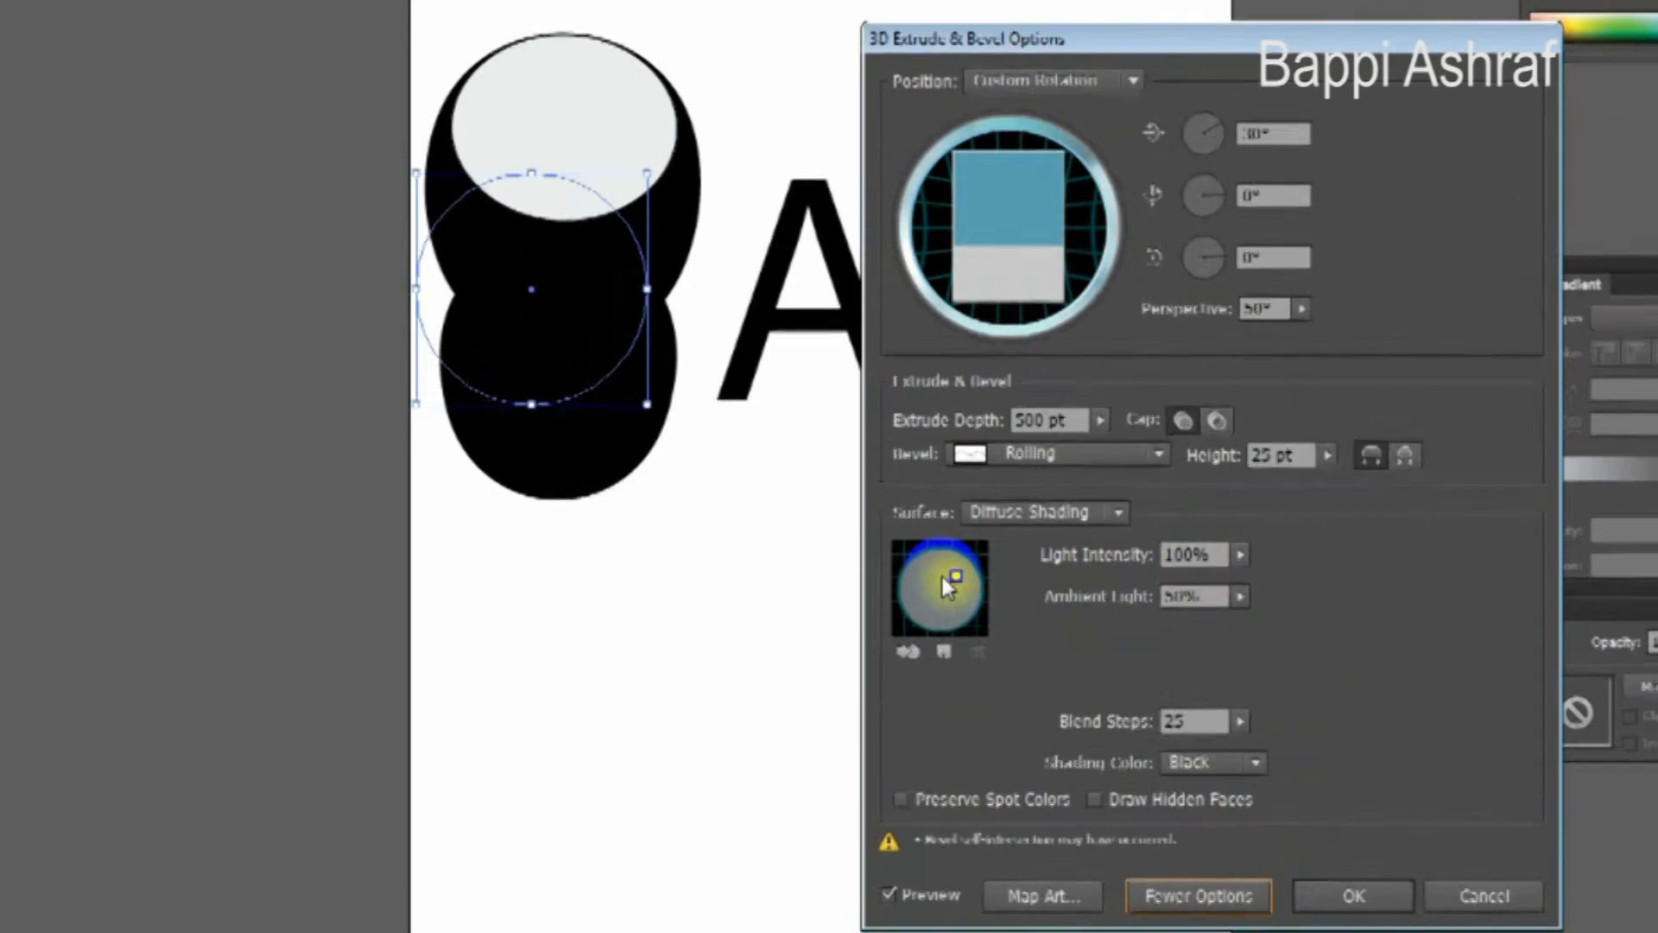
mouse_move(954, 577)
mouse_down()
mouse_move(935, 570)
mouse_move(929, 589)
mouse_move(942, 563)
mouse_move(967, 565)
mouse_move(947, 570)
mouse_up()
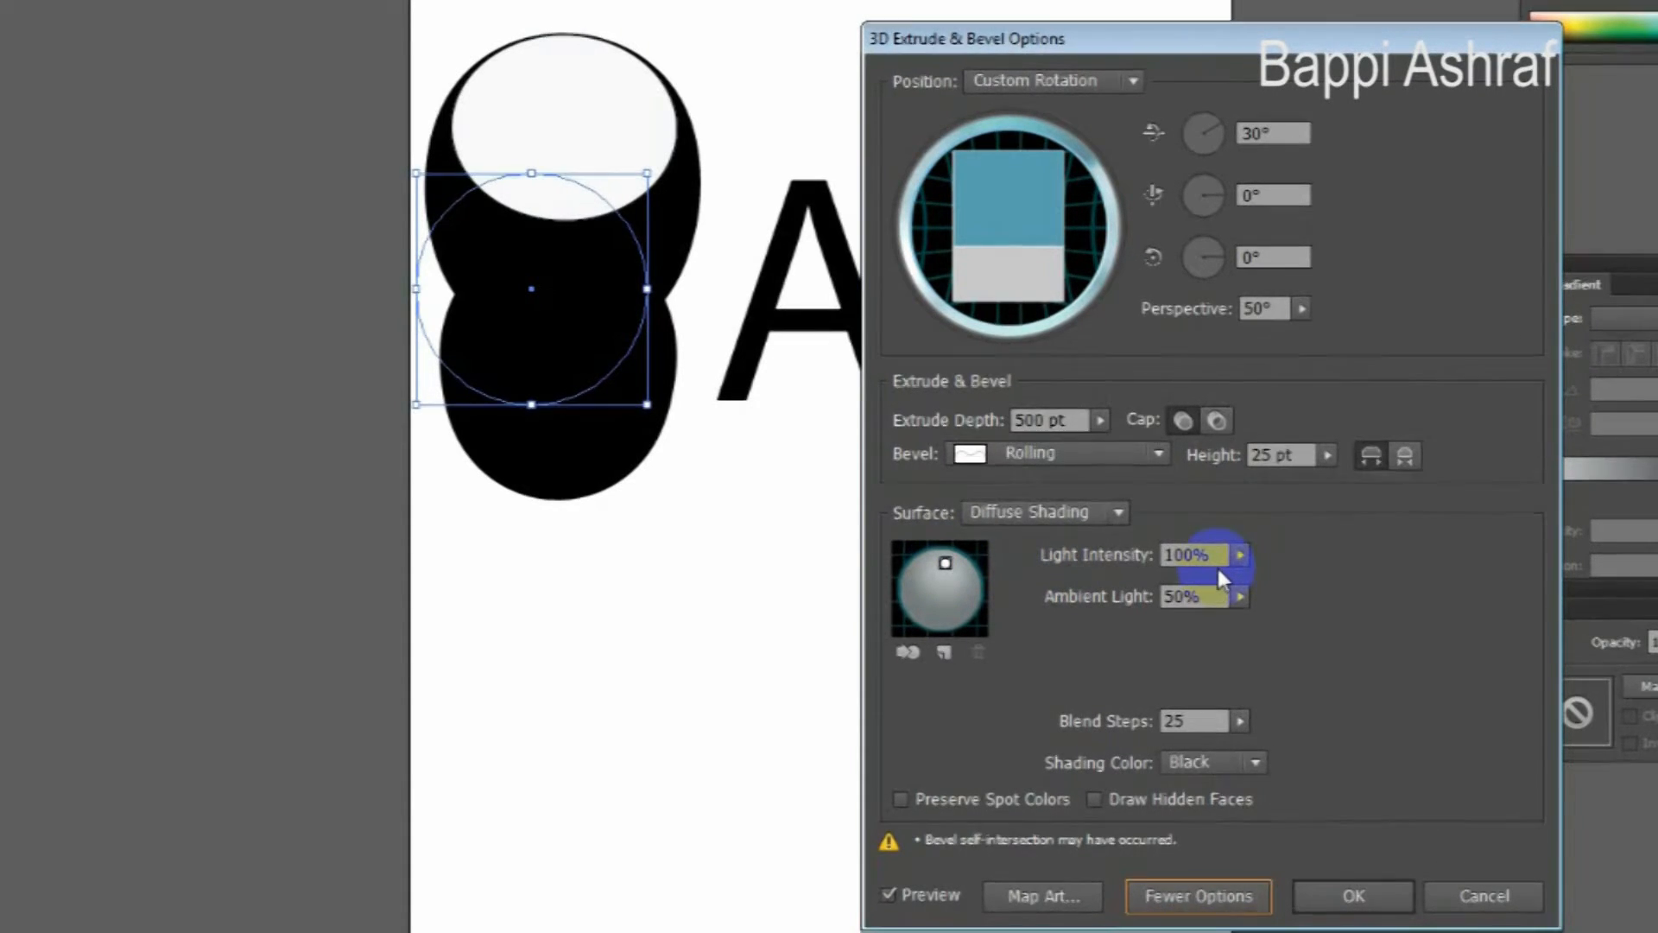
Set the diffuse shading's ambient light to 72%, keeping the light intensity at 100%.
click(1240, 557)
mouse_move(1242, 575)
mouse_down()
mouse_move(1214, 579)
mouse_move(1262, 581)
mouse_up()
click(1241, 596)
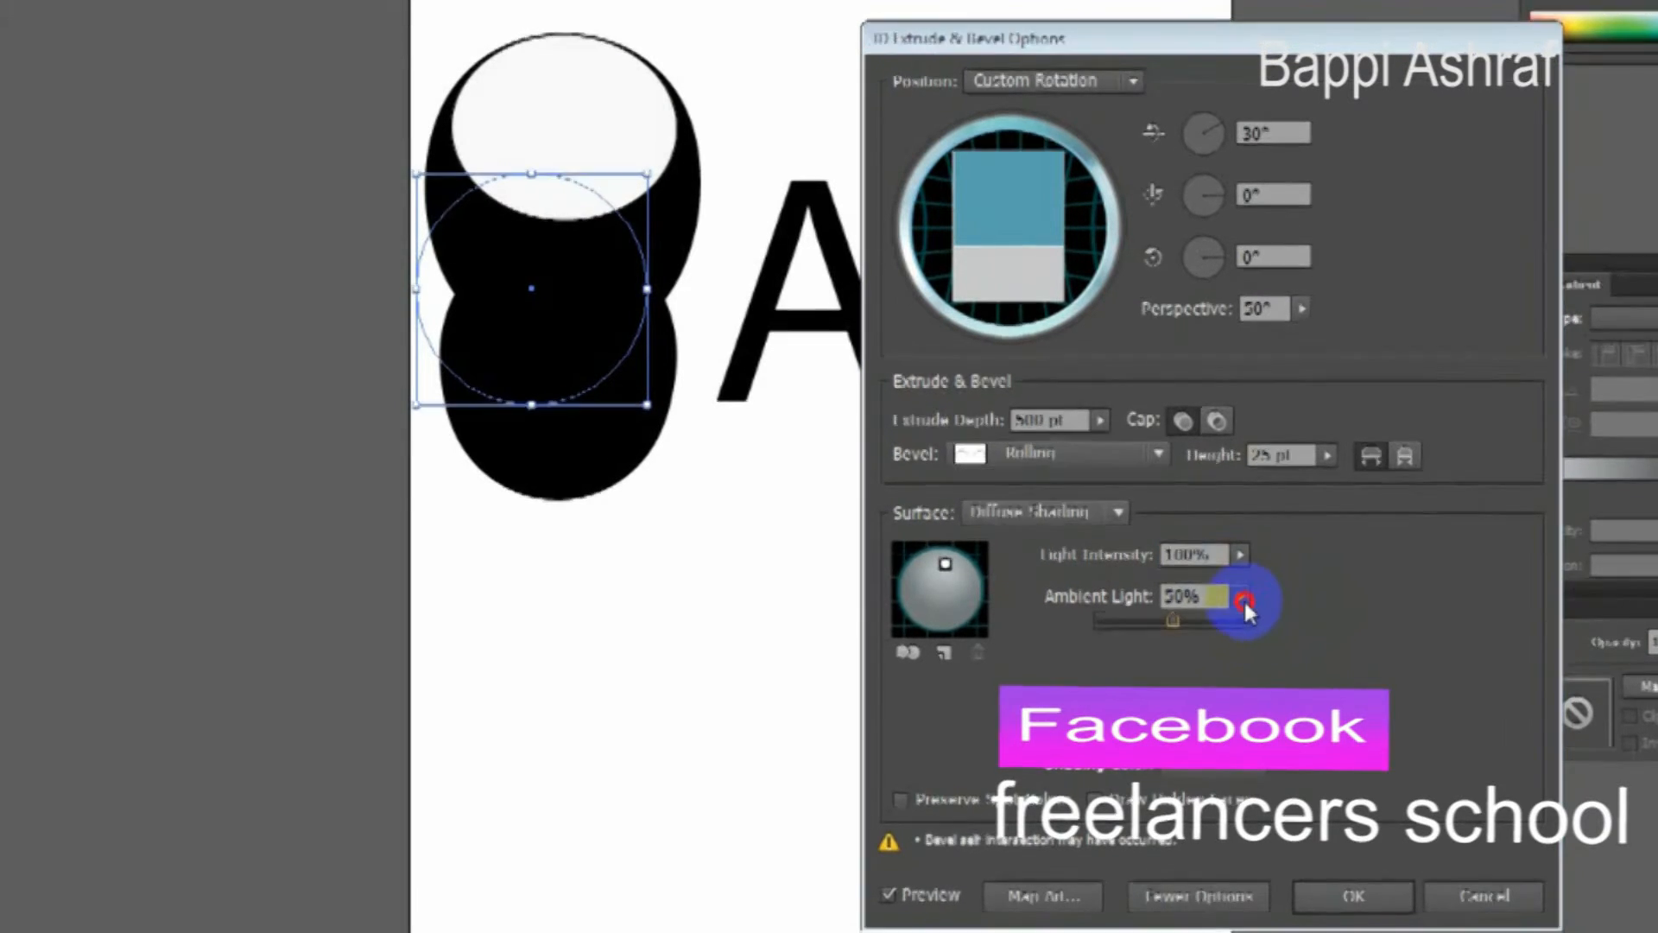
drag(1180, 619, 1213, 626)
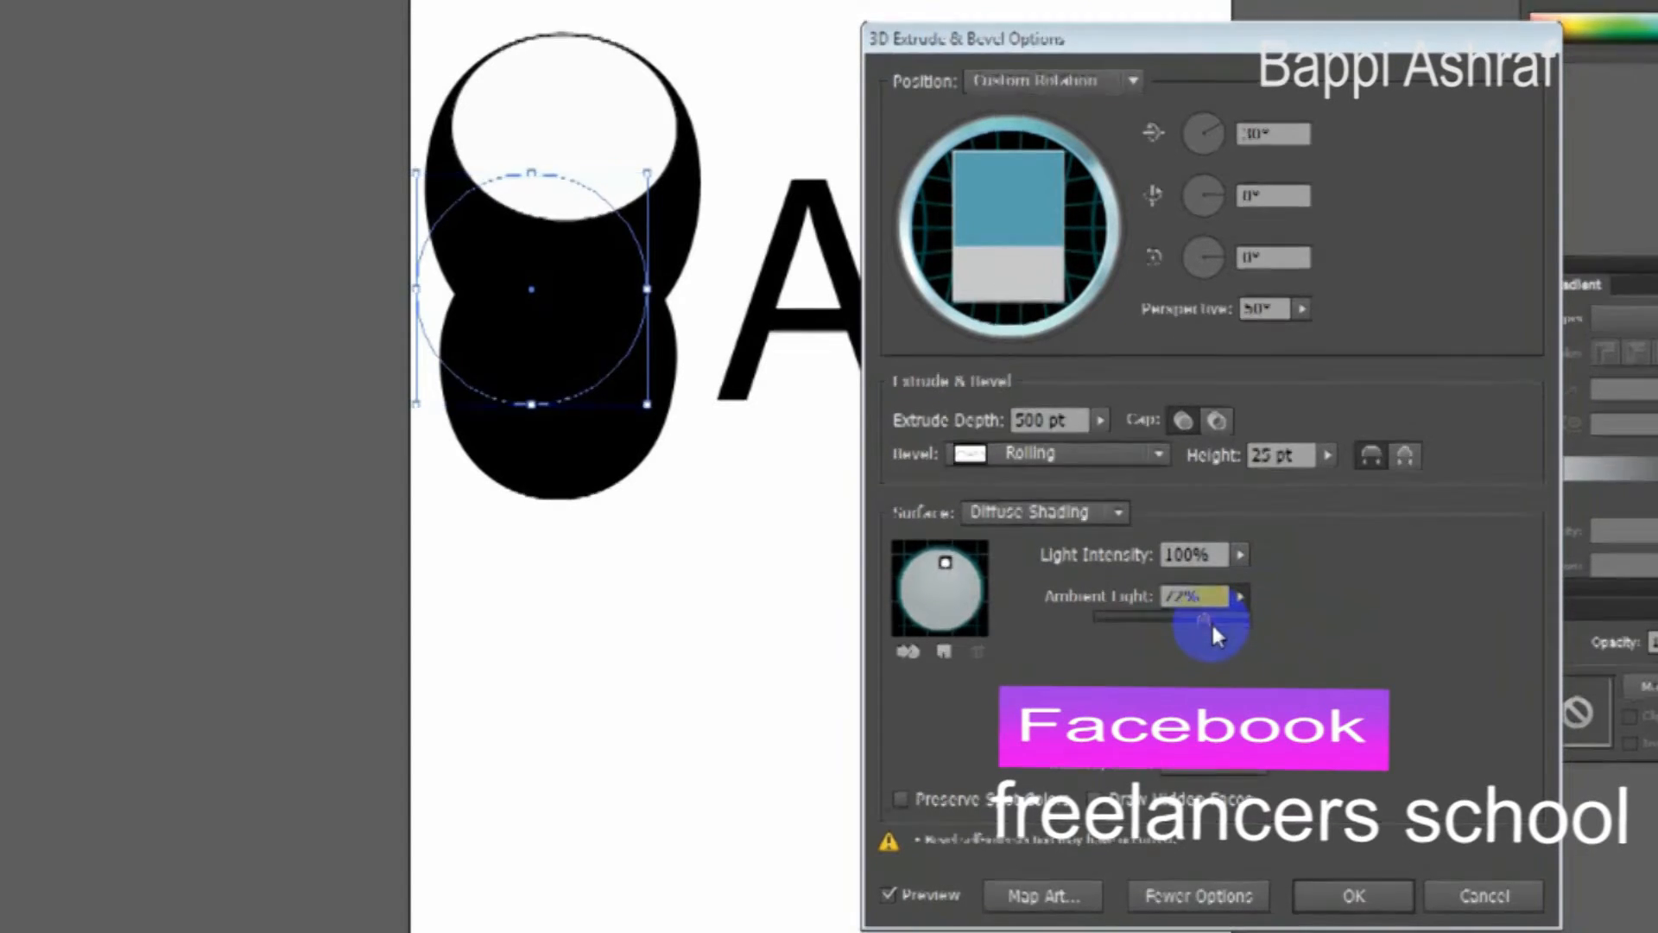
click(1211, 628)
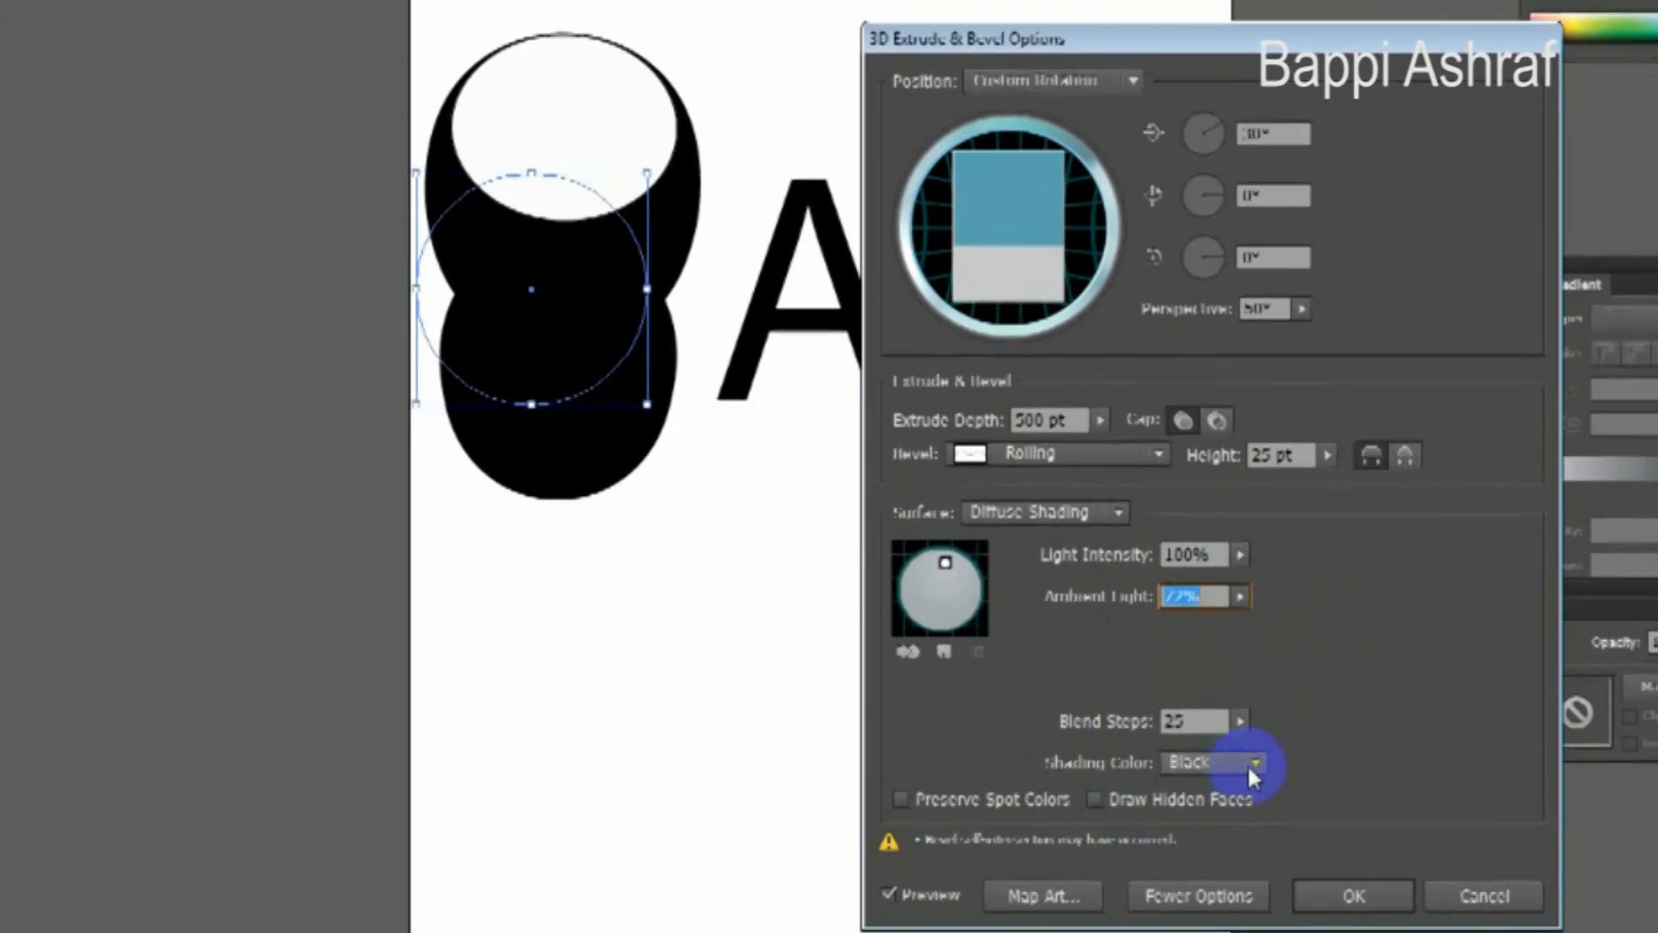
Try the None shading color on the extruded circle, then restore Black.
click(1249, 764)
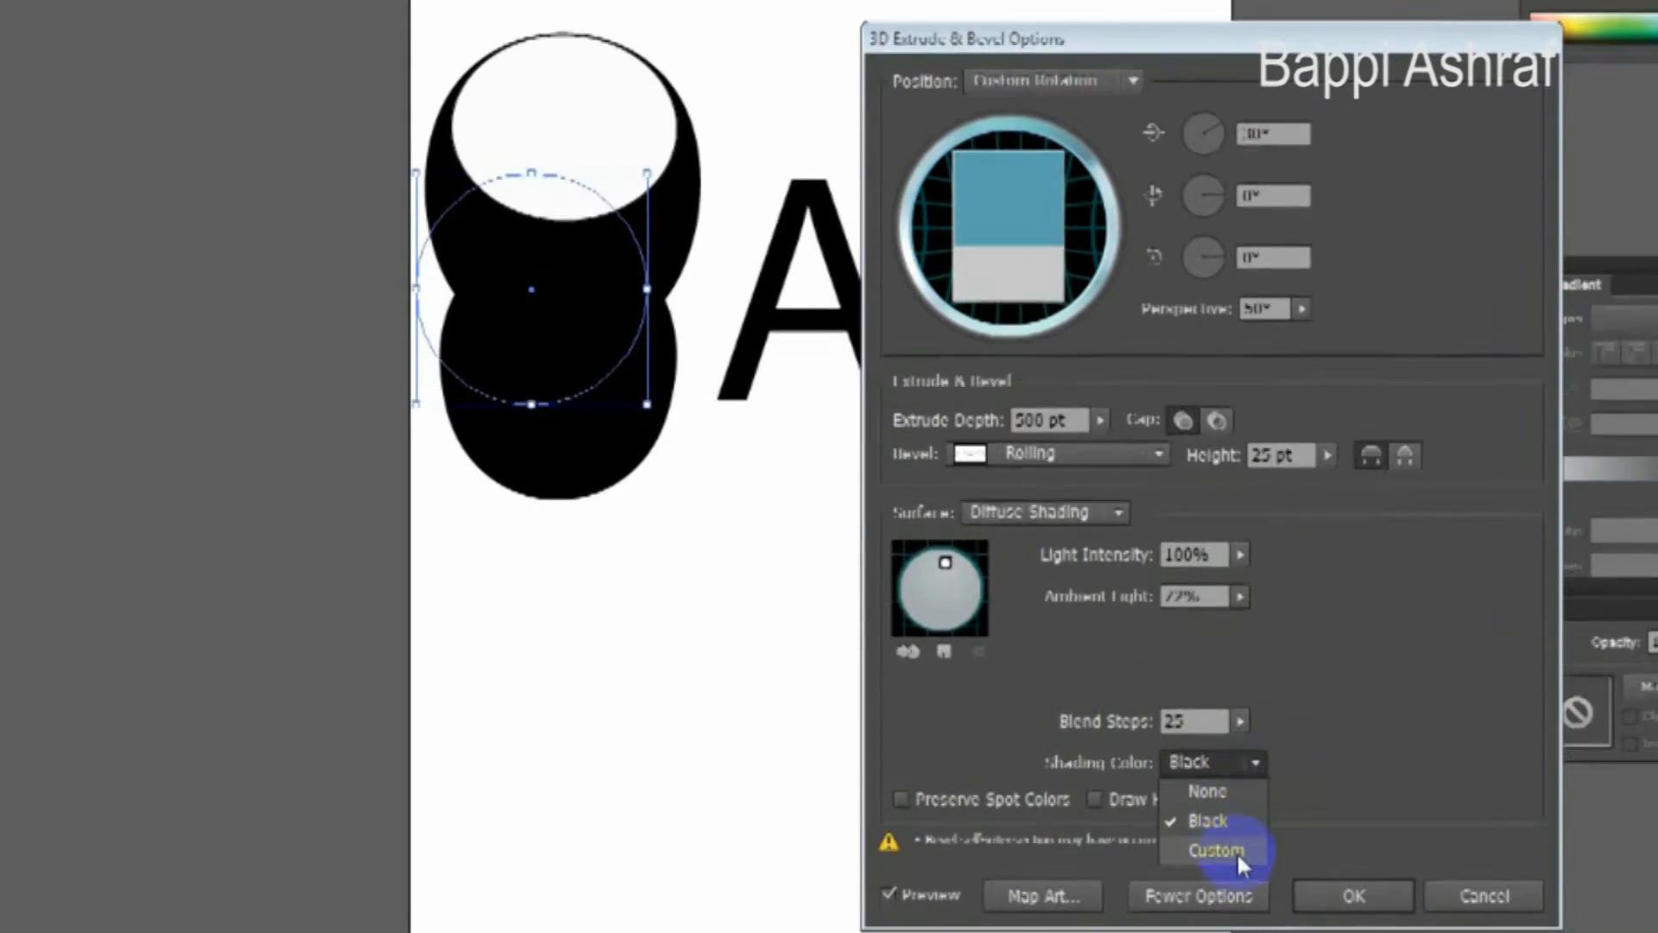
click(1241, 792)
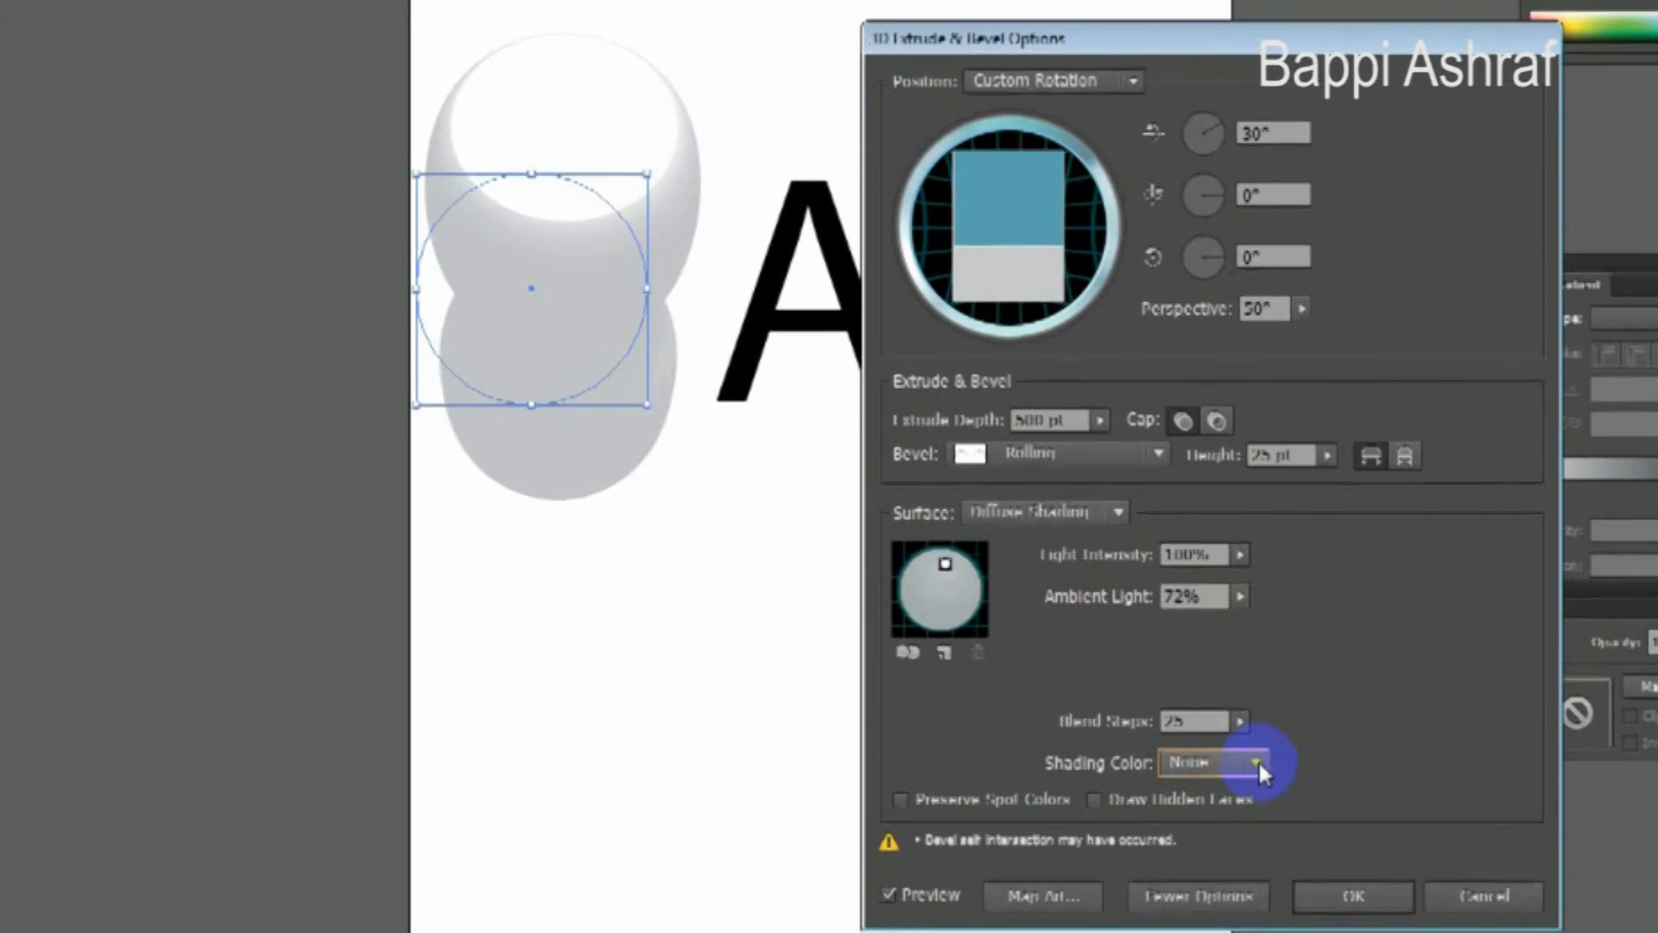
click(1257, 761)
click(1258, 821)
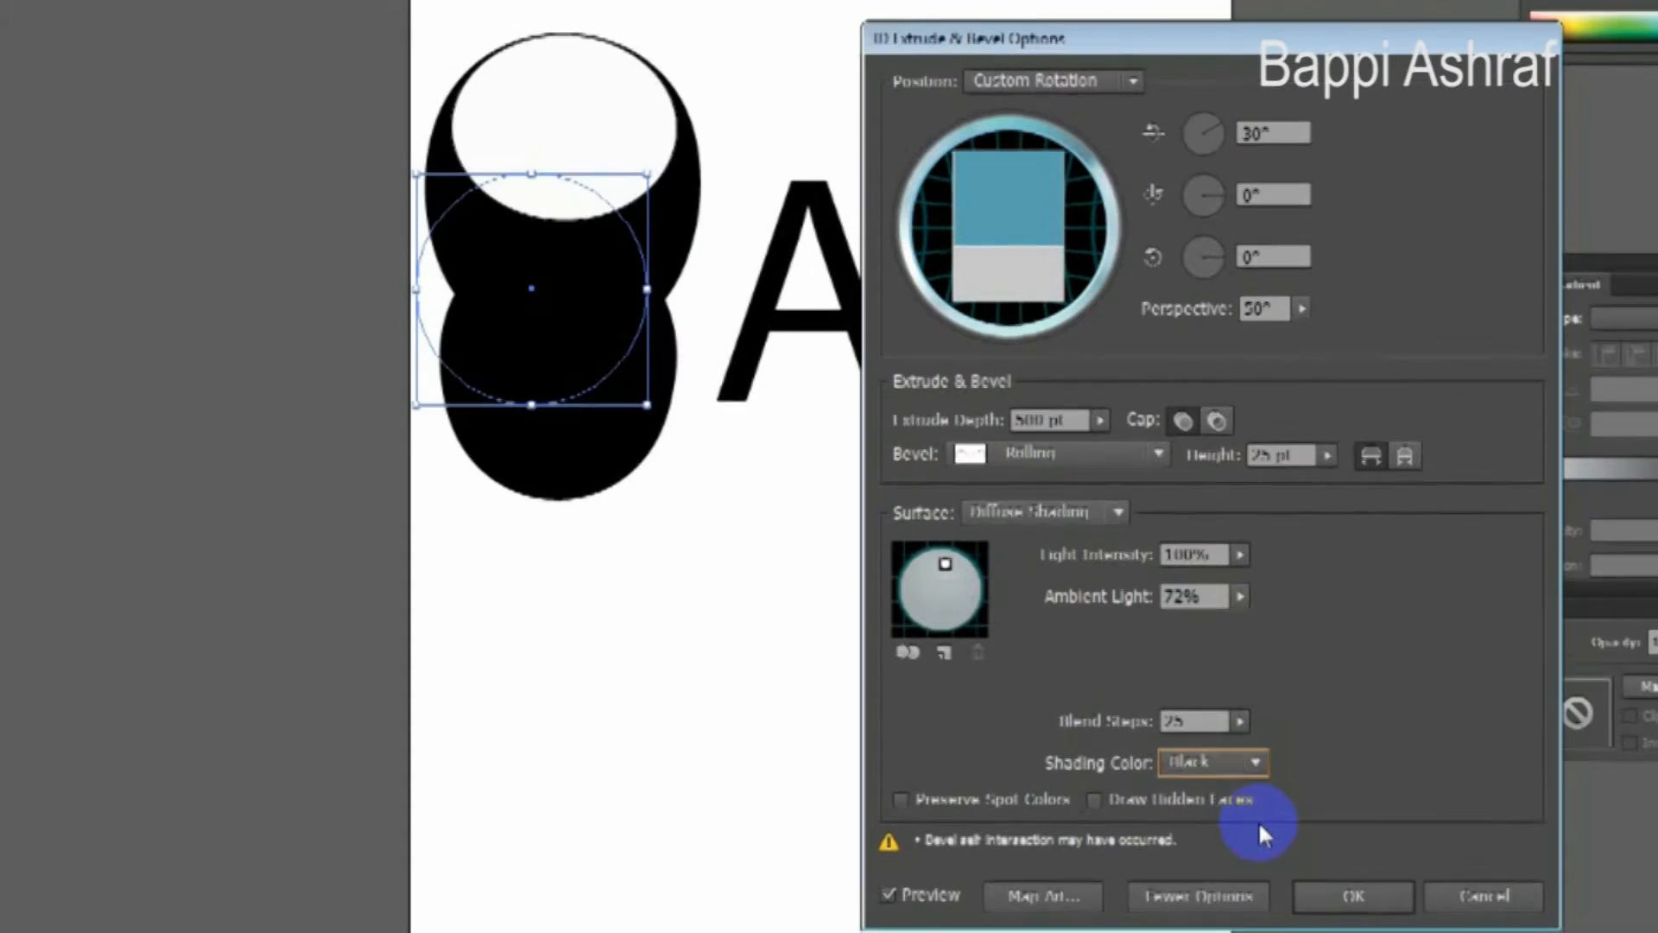
Give the extrusion a custom dark blue shading color, 0710AD, and apply the 3D effect to the circle.
click(1258, 762)
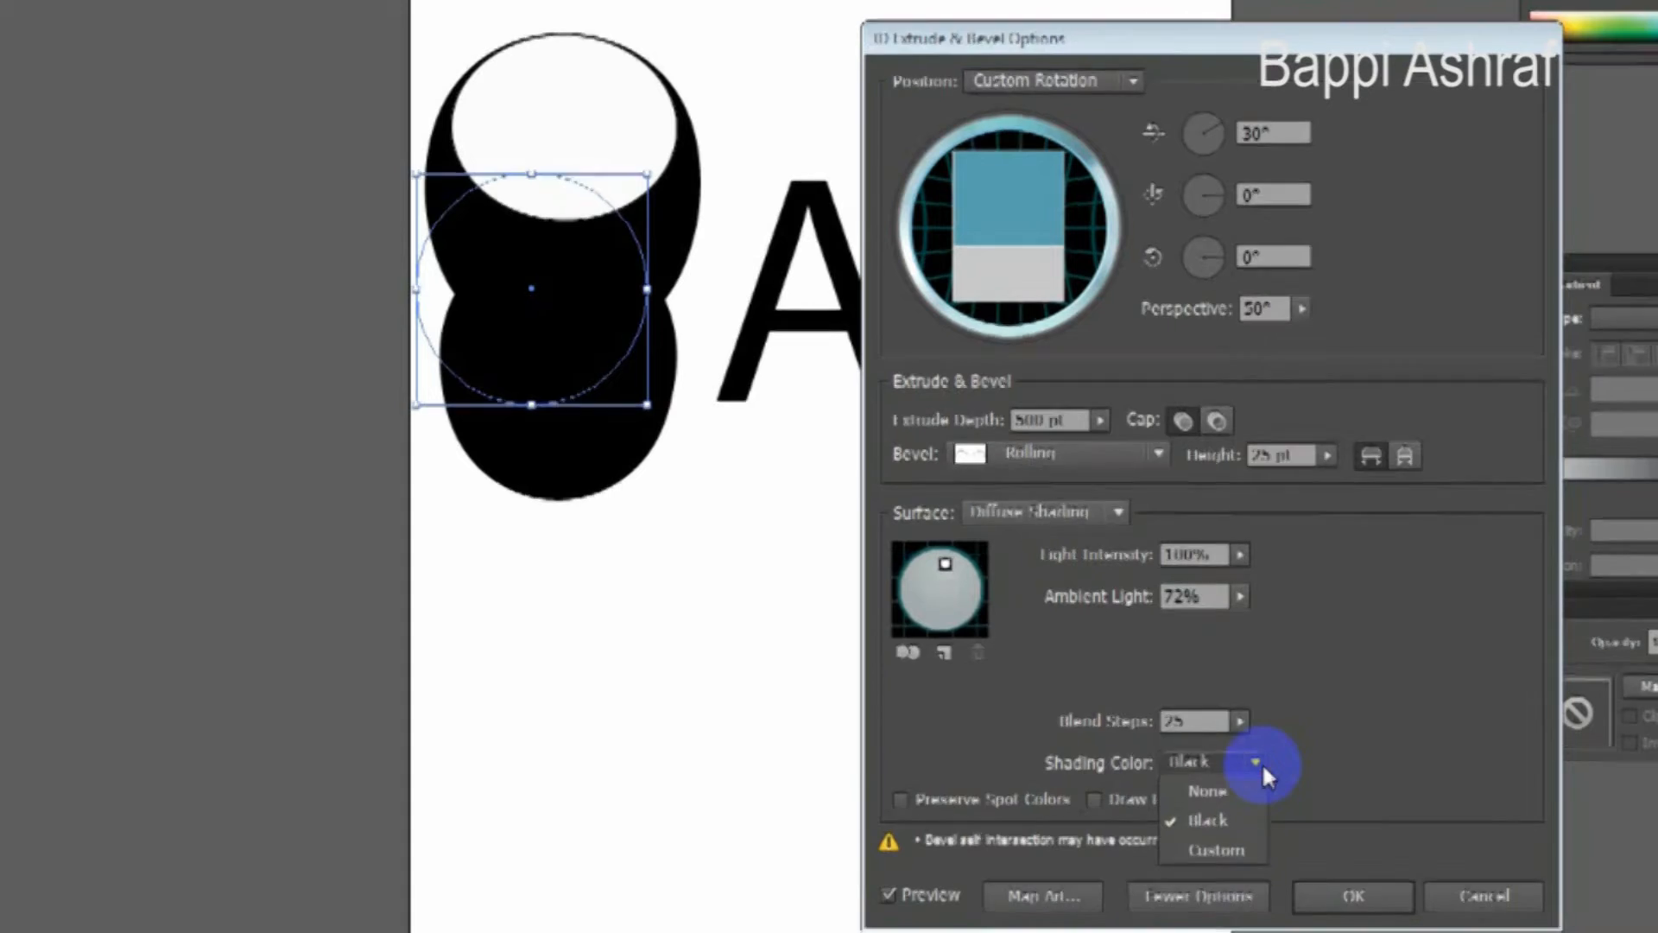
click(1258, 852)
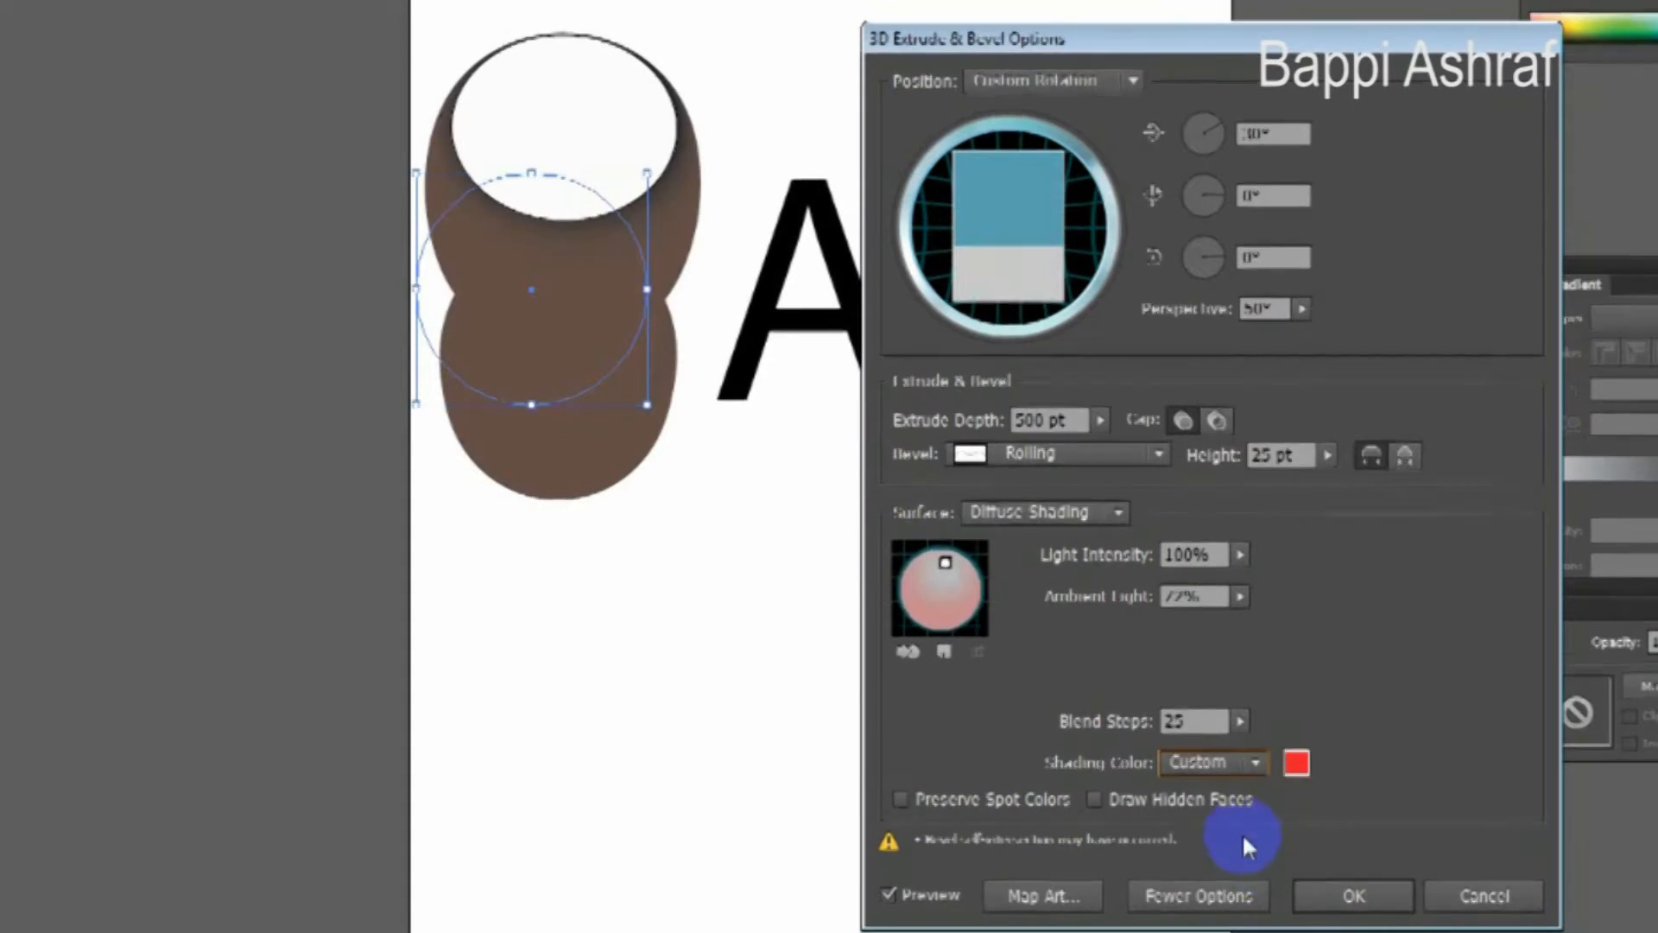
click(1297, 763)
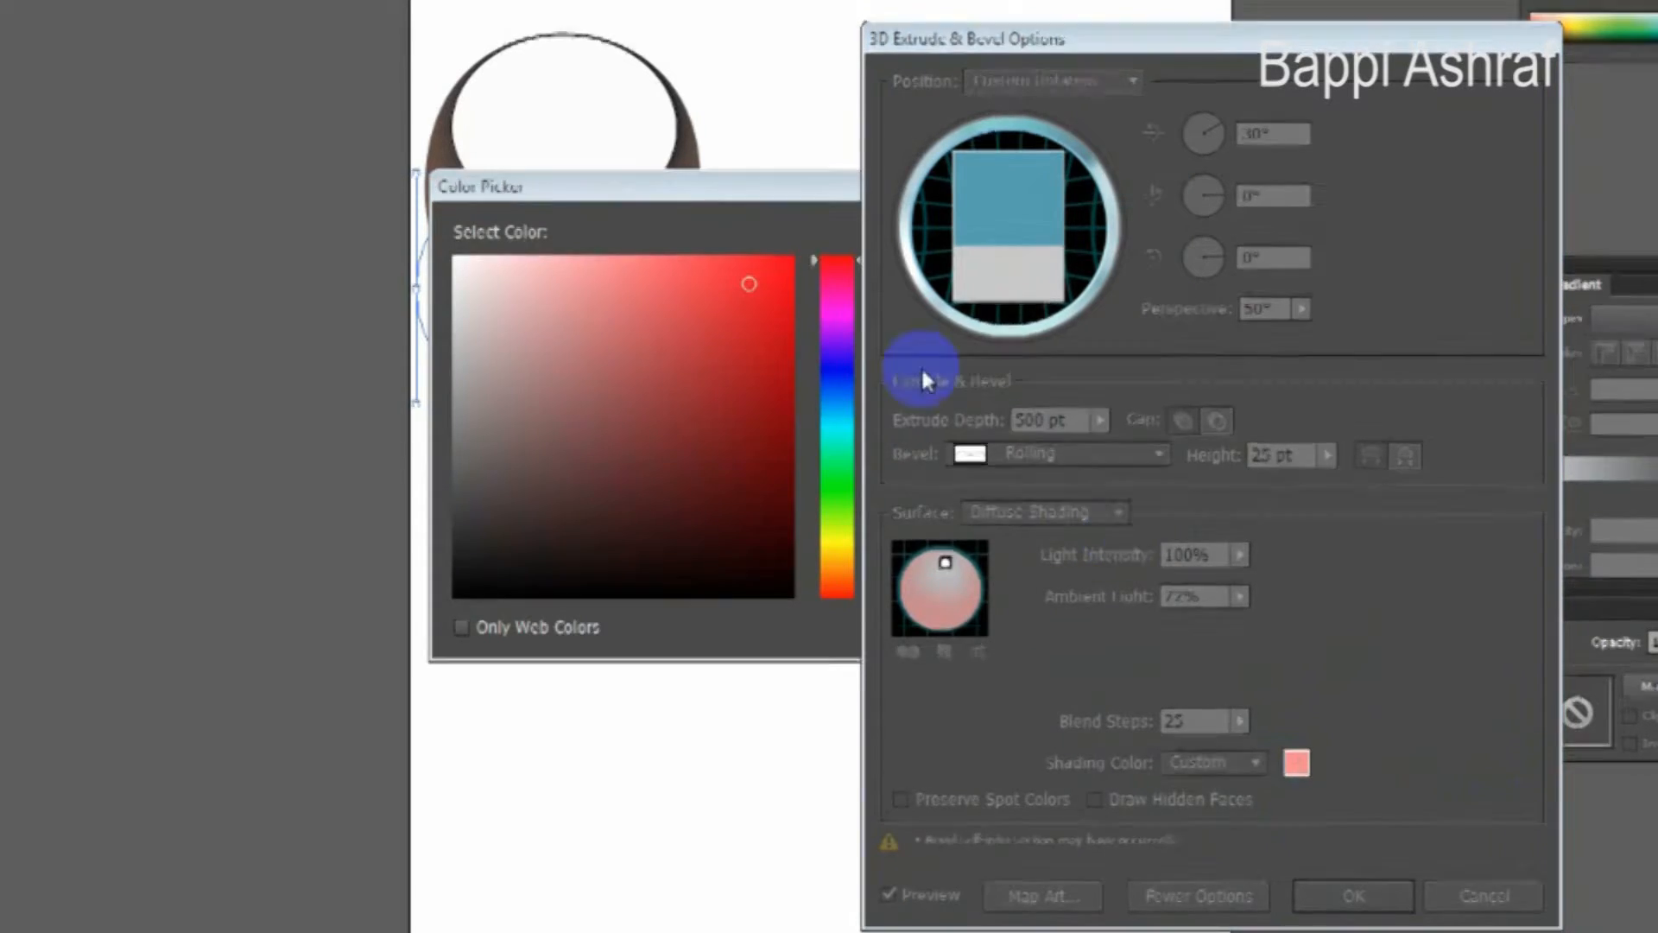
click(836, 450)
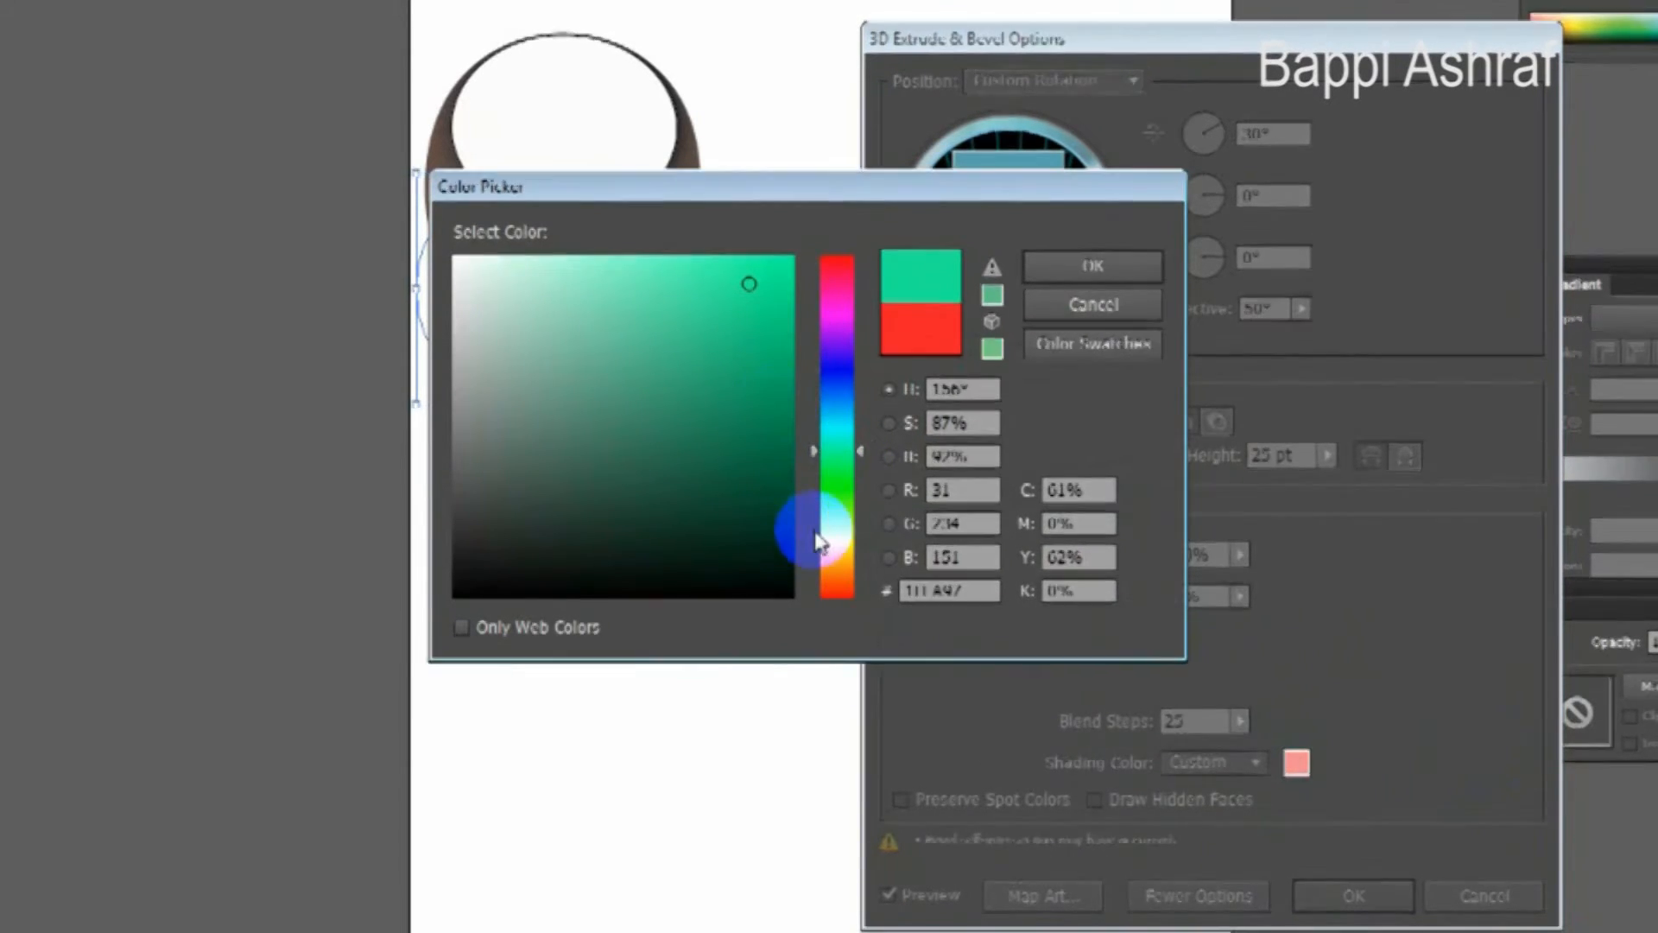
click(836, 372)
click(780, 366)
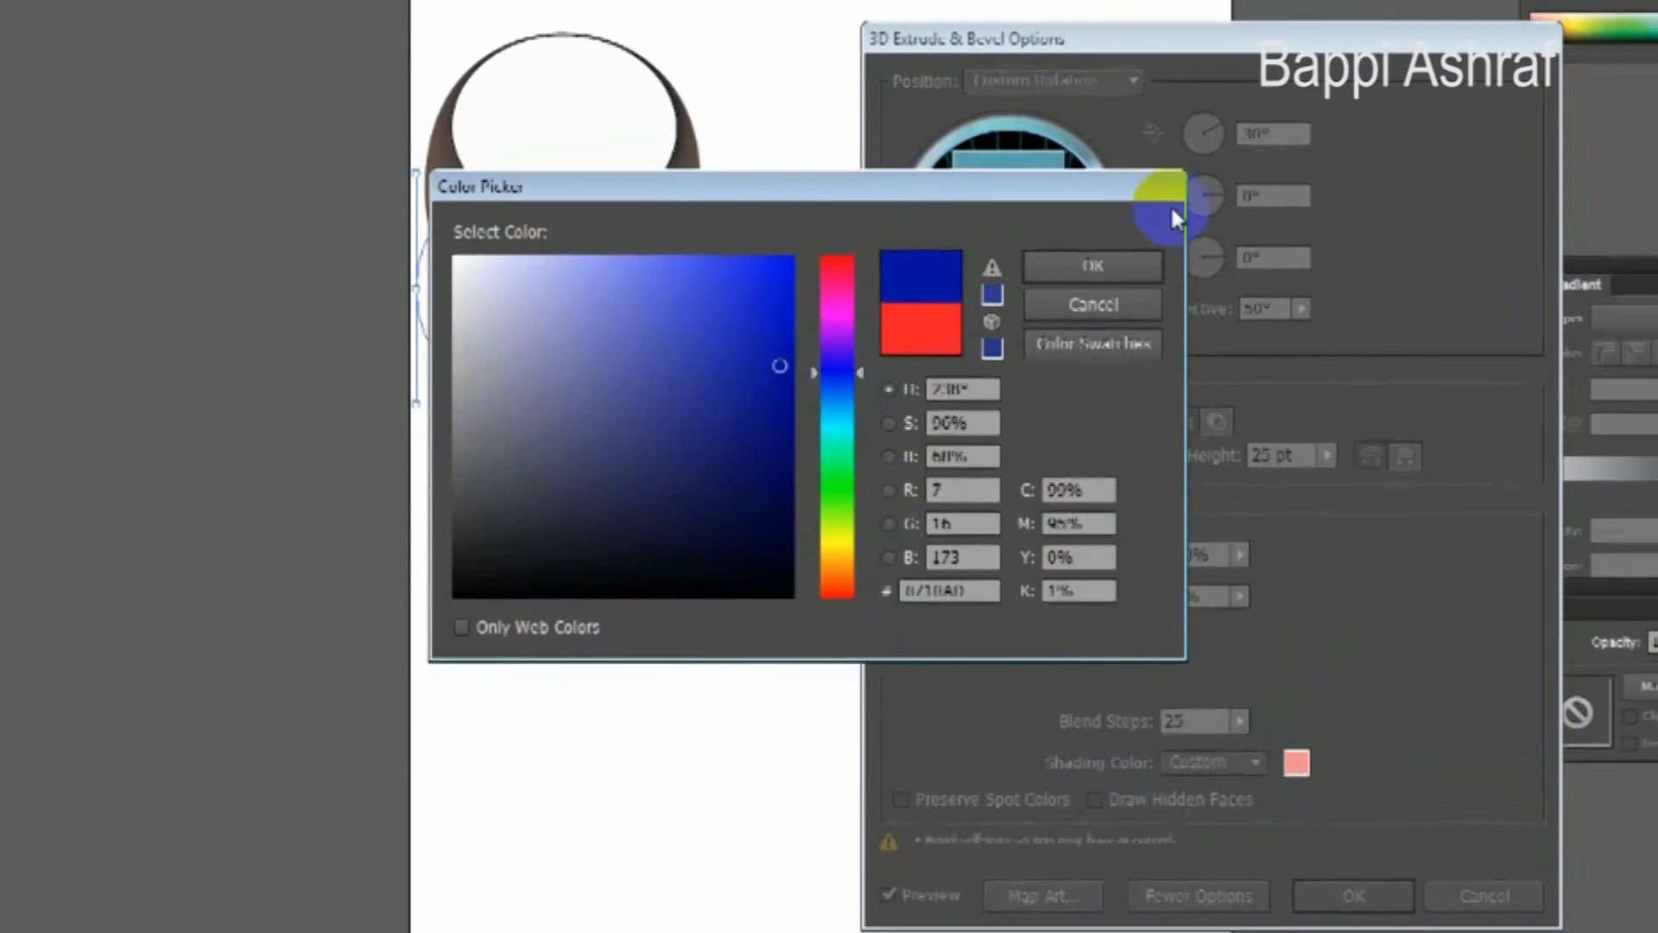
click(1142, 266)
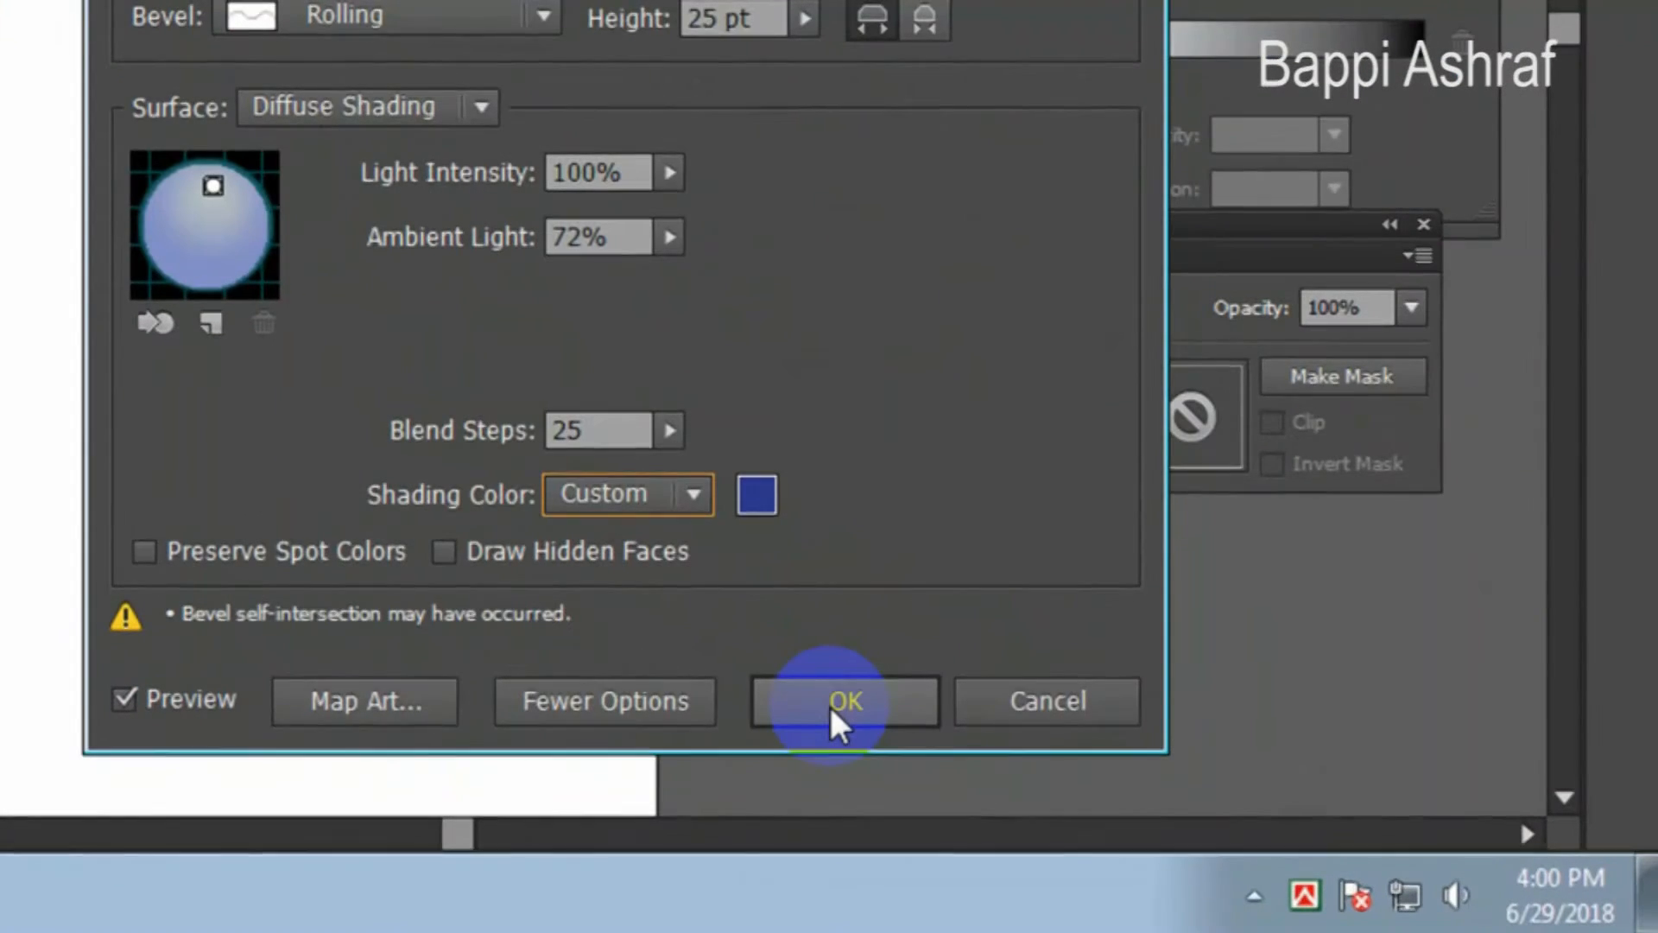
click(831, 706)
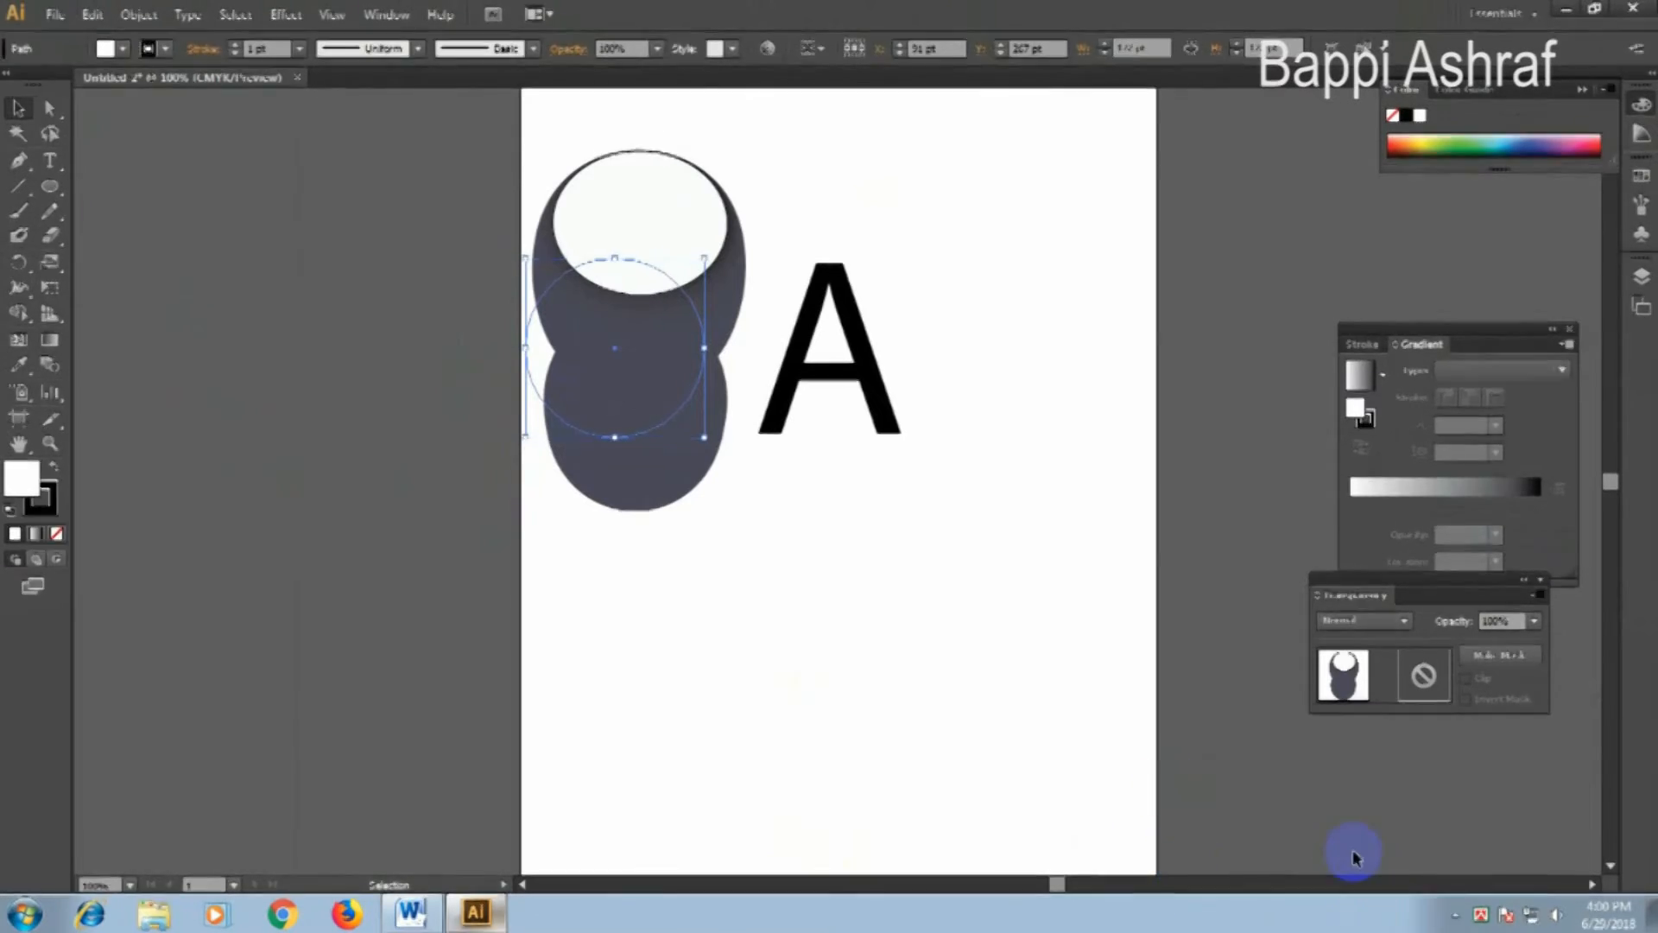
click(1456, 915)
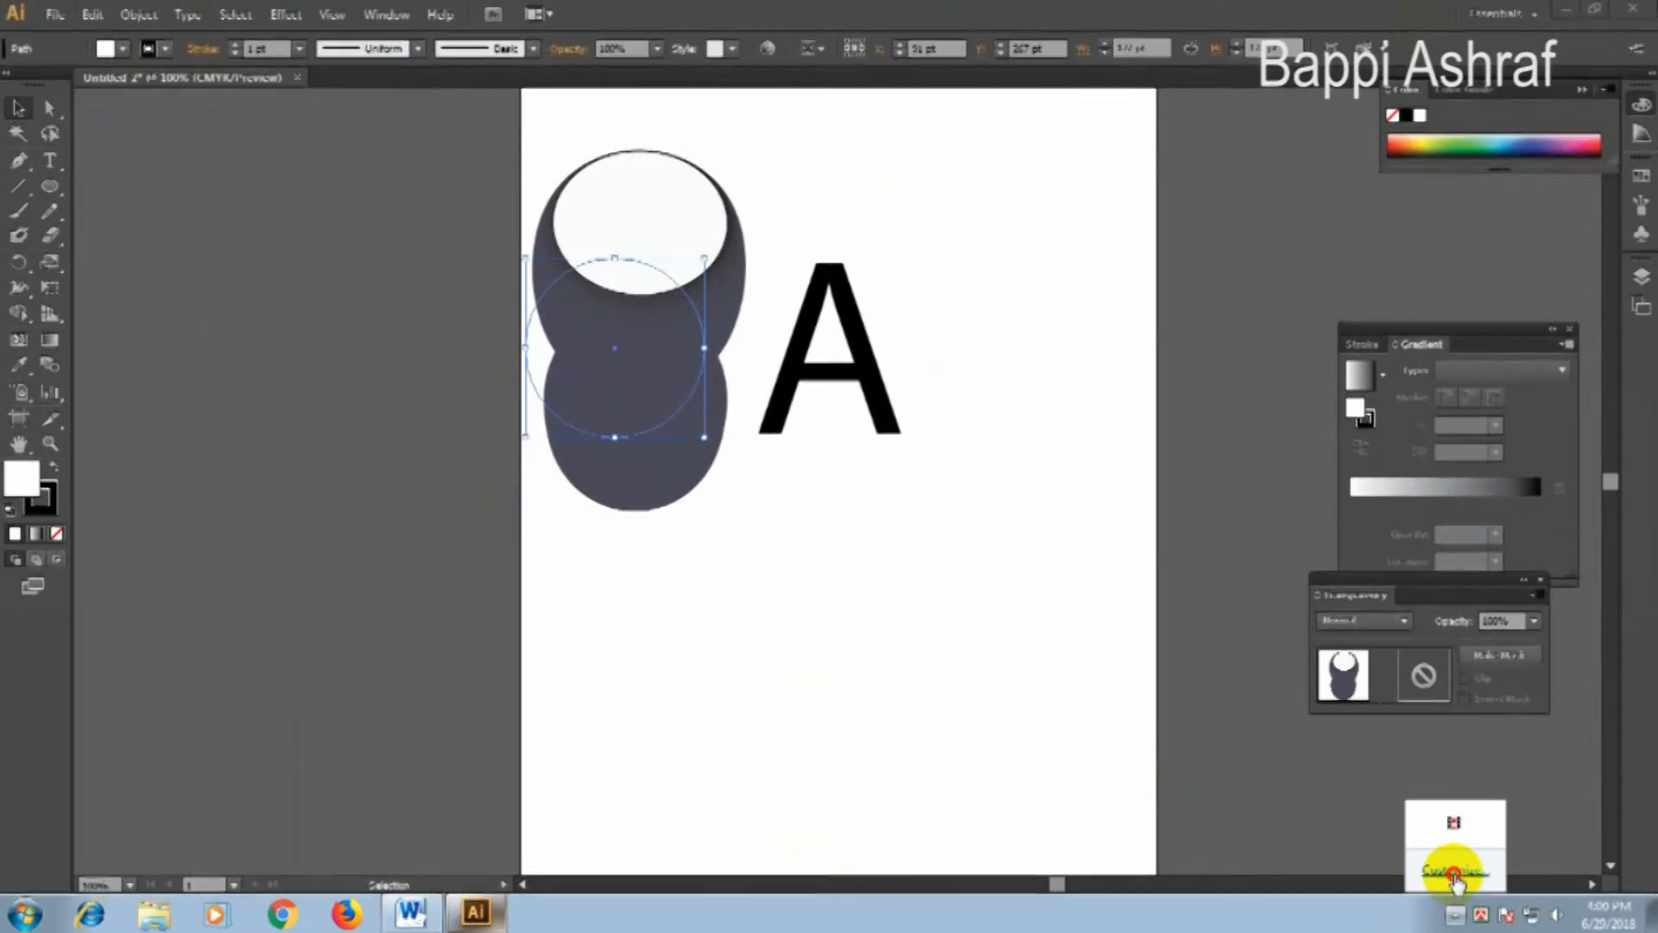
click(1454, 874)
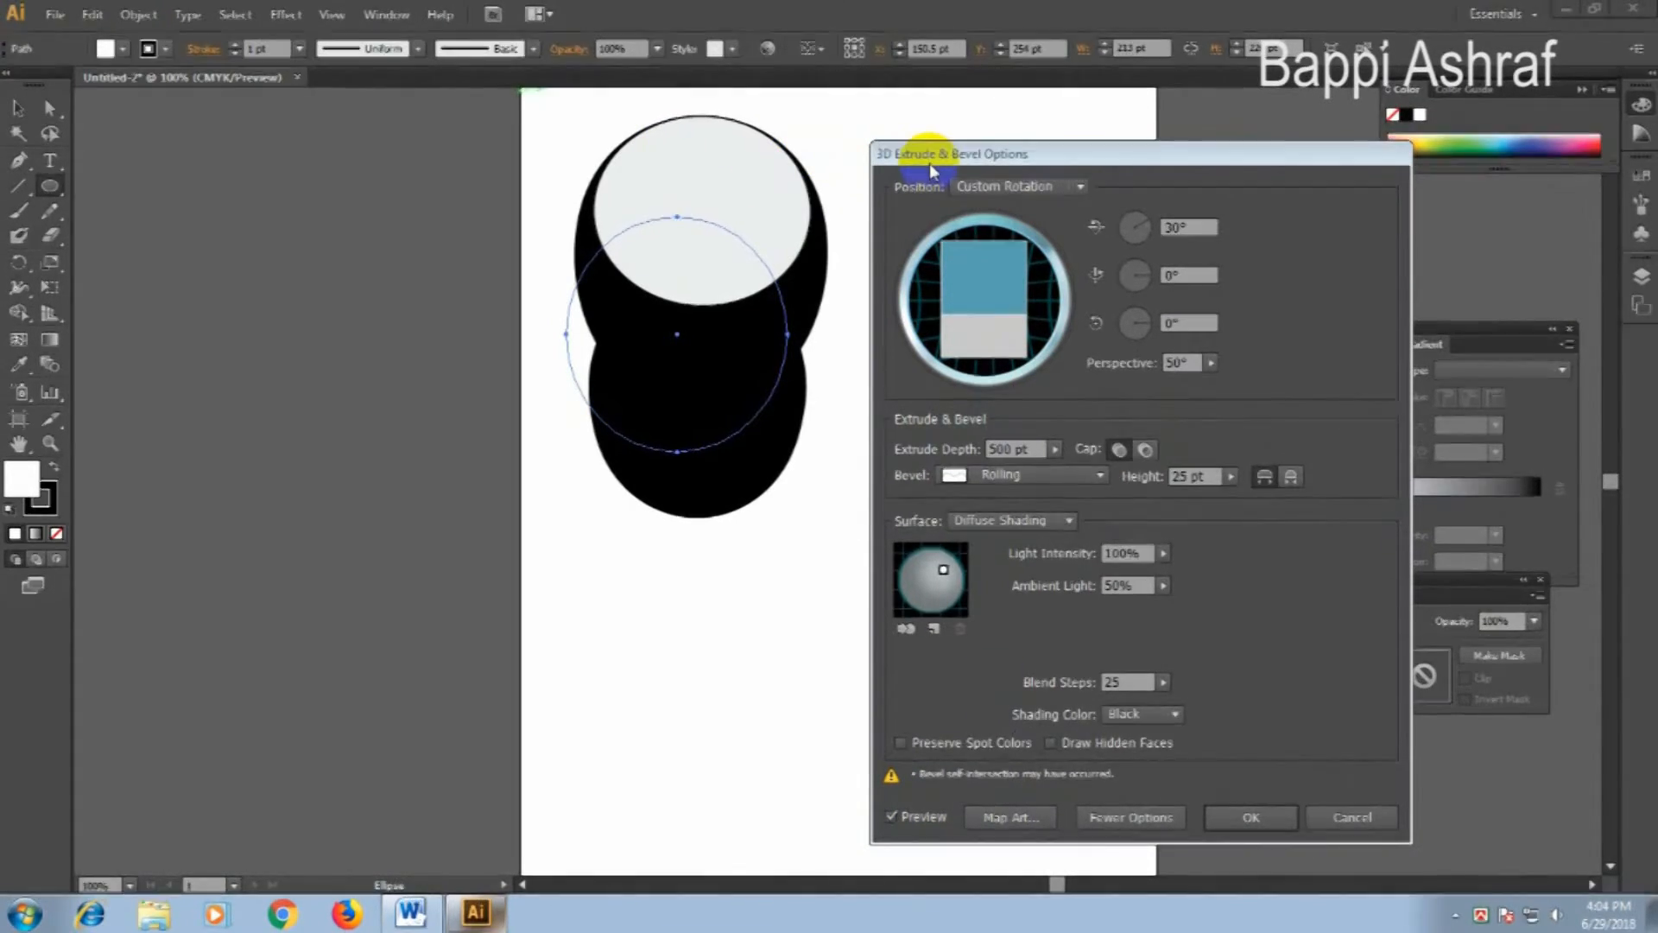
Open the art mapping for the extruded circle and browse through all its surfaces, ending on surface 1.
click(1001, 823)
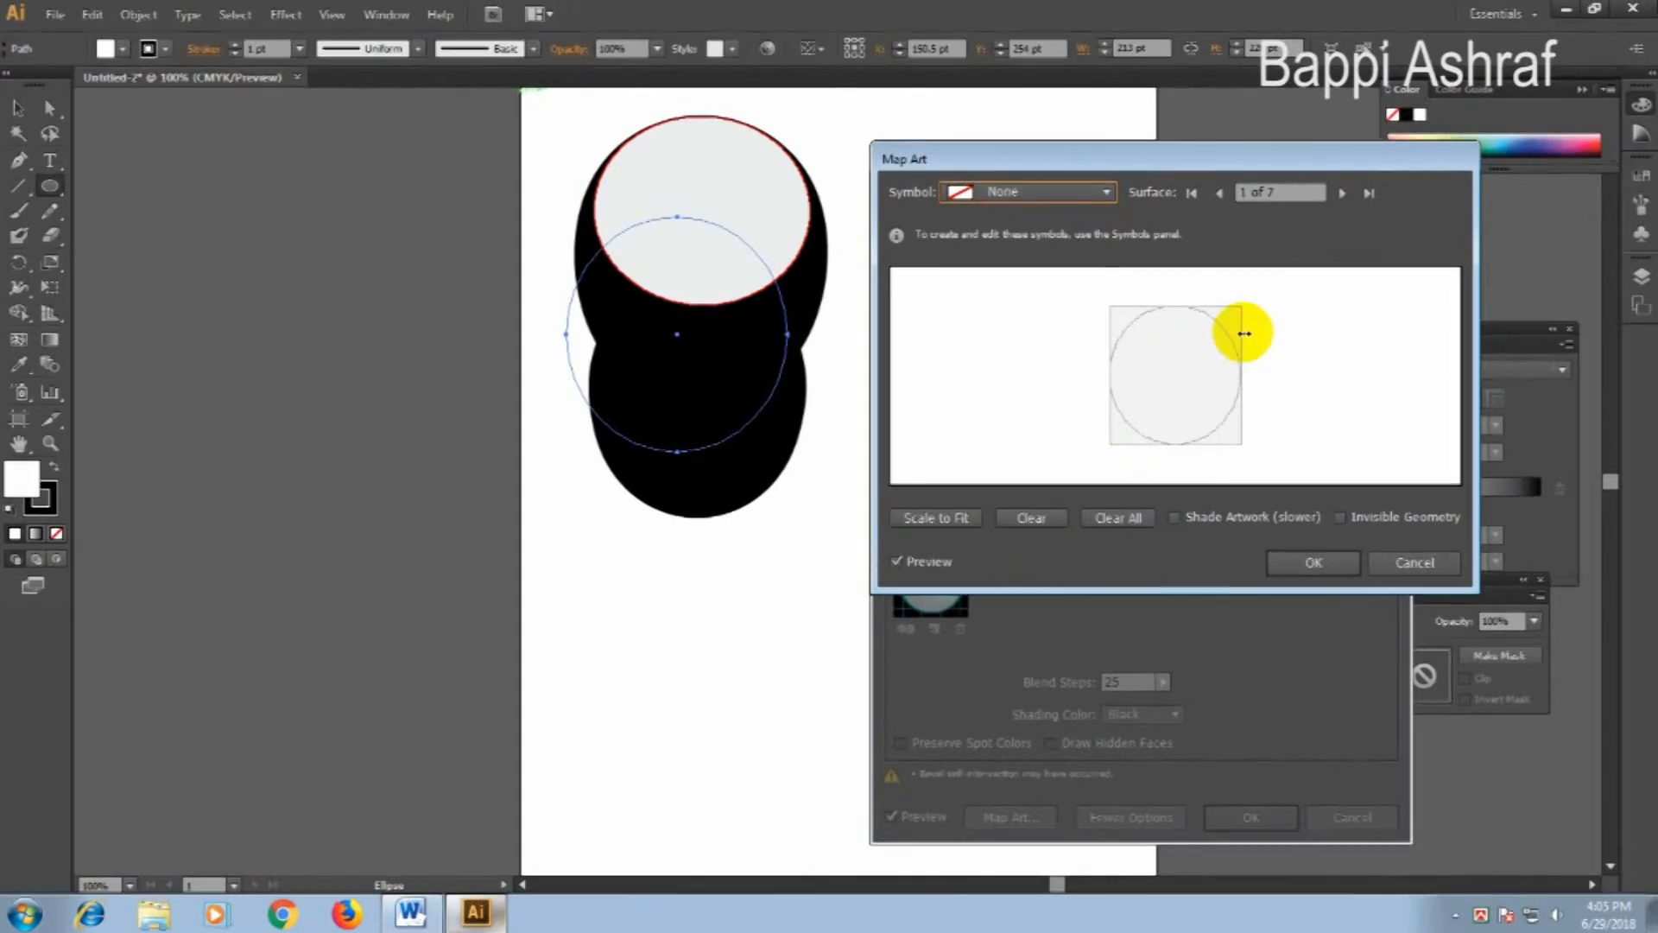
click(1221, 193)
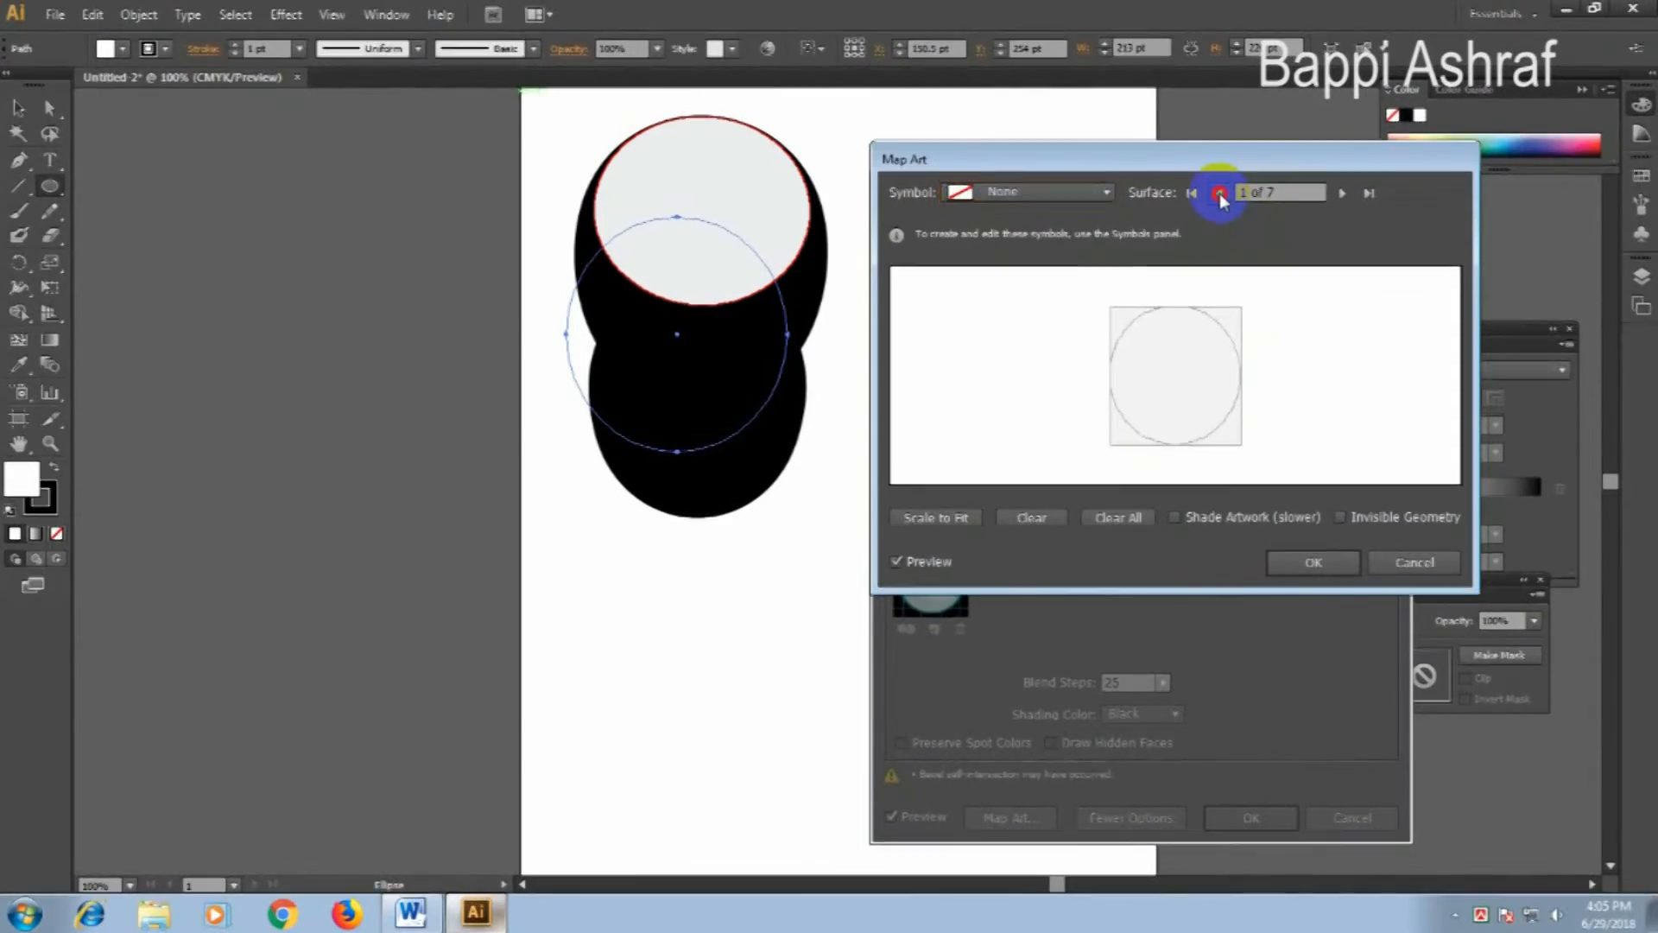
click(1220, 193)
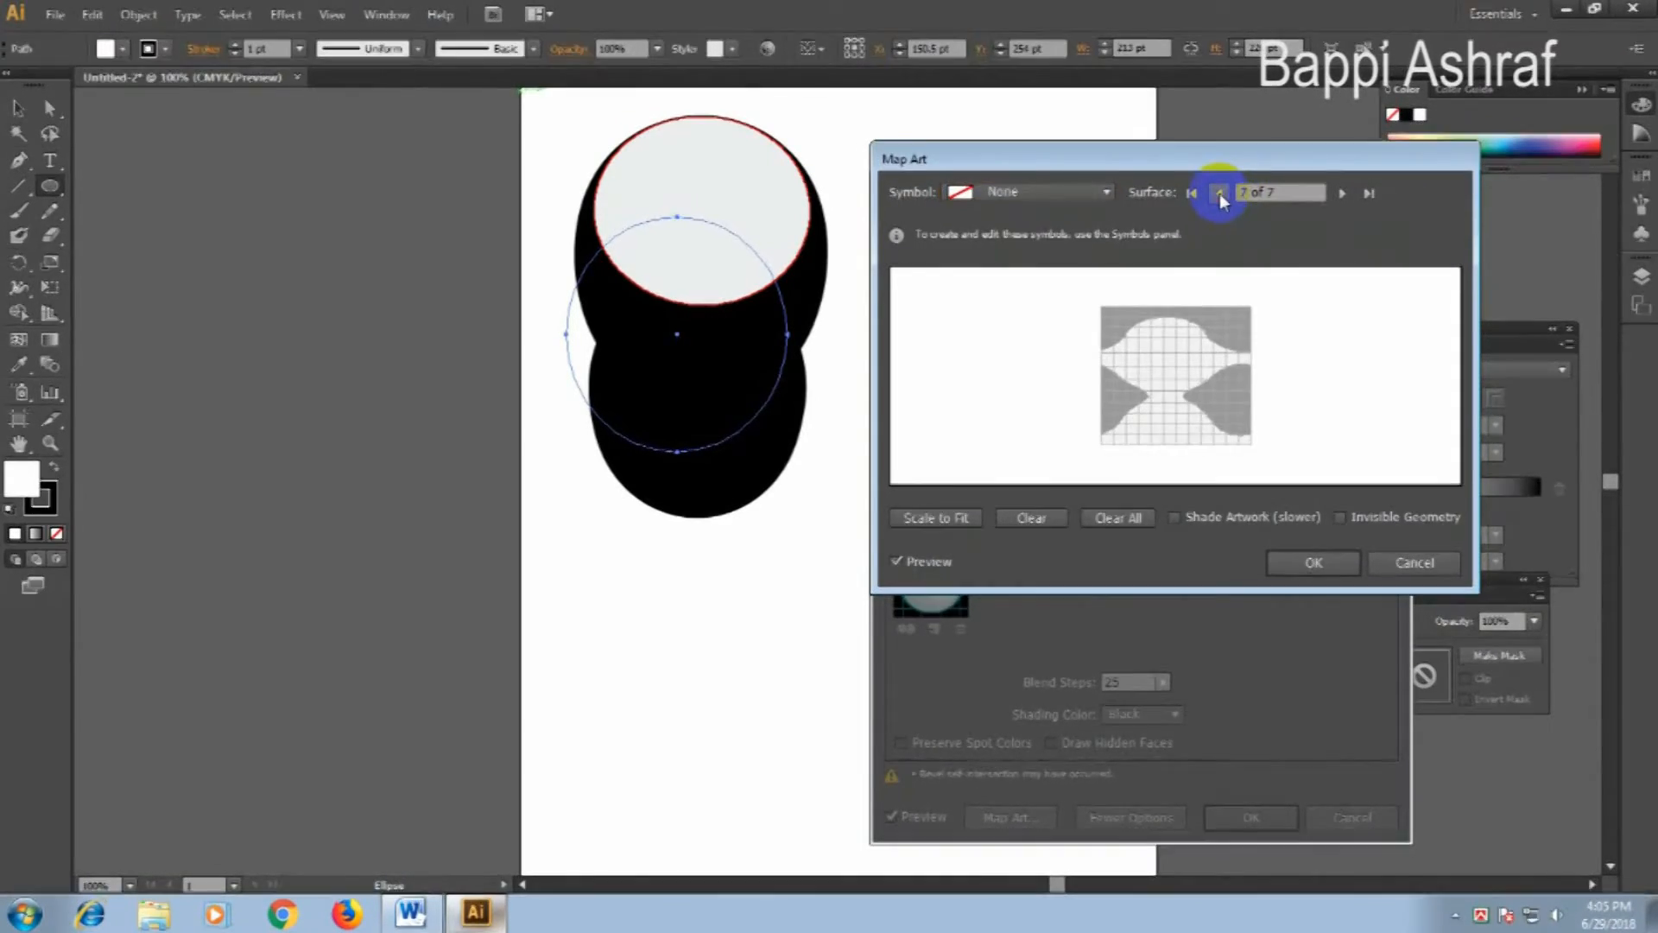
click(1341, 194)
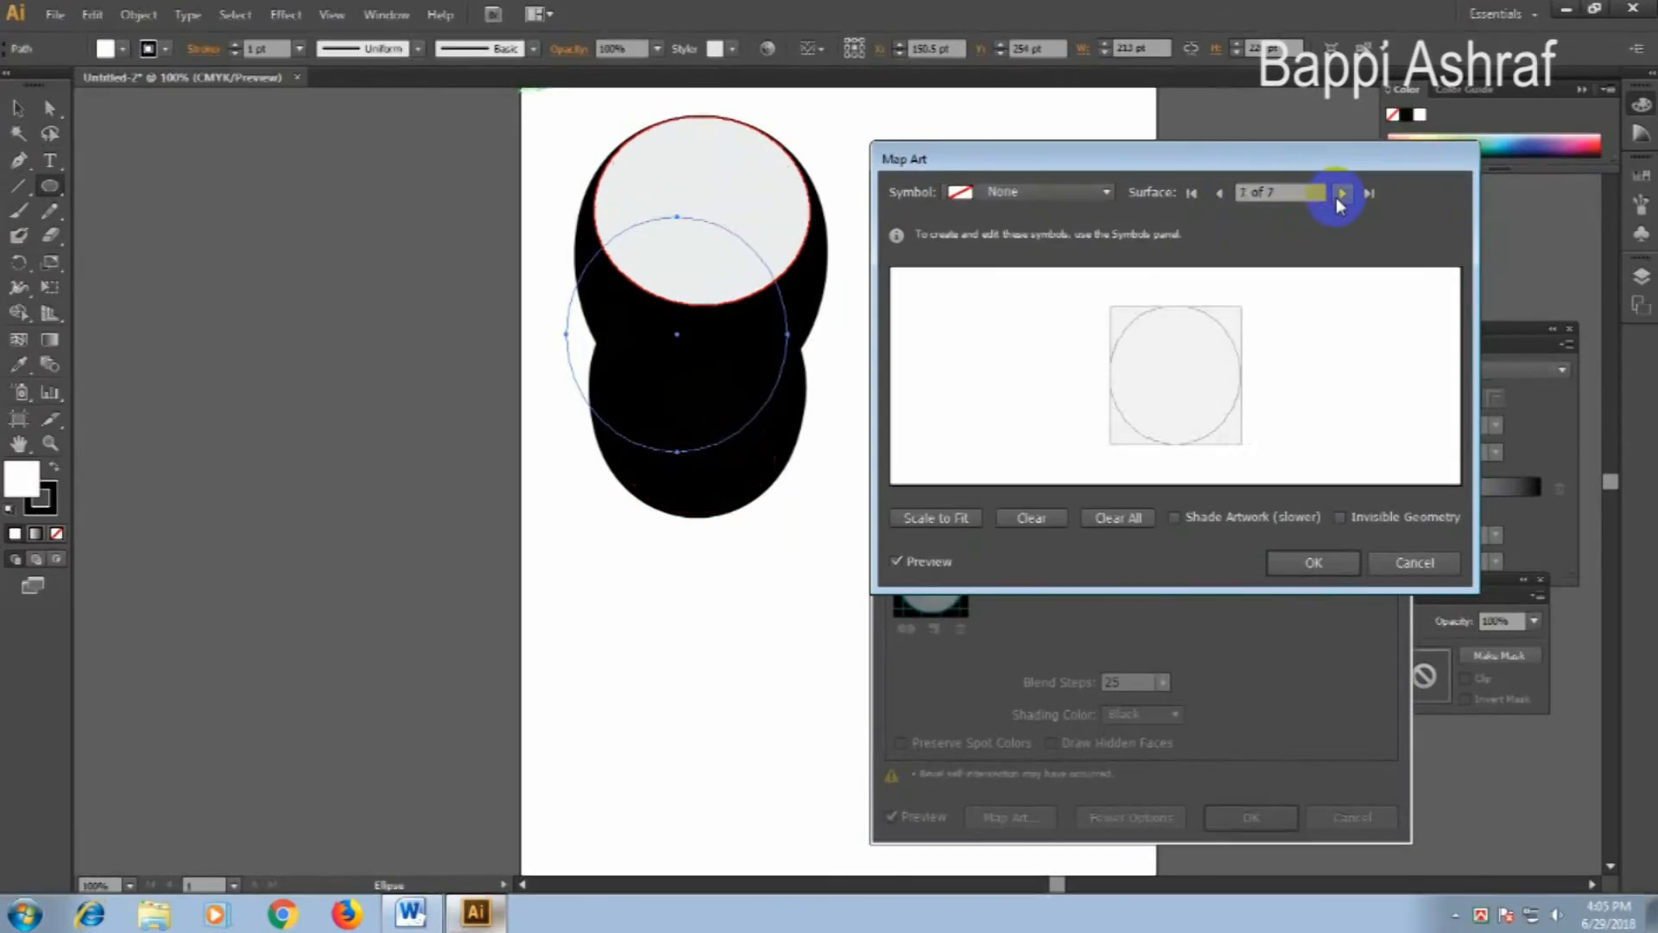
click(1220, 194)
click(1219, 193)
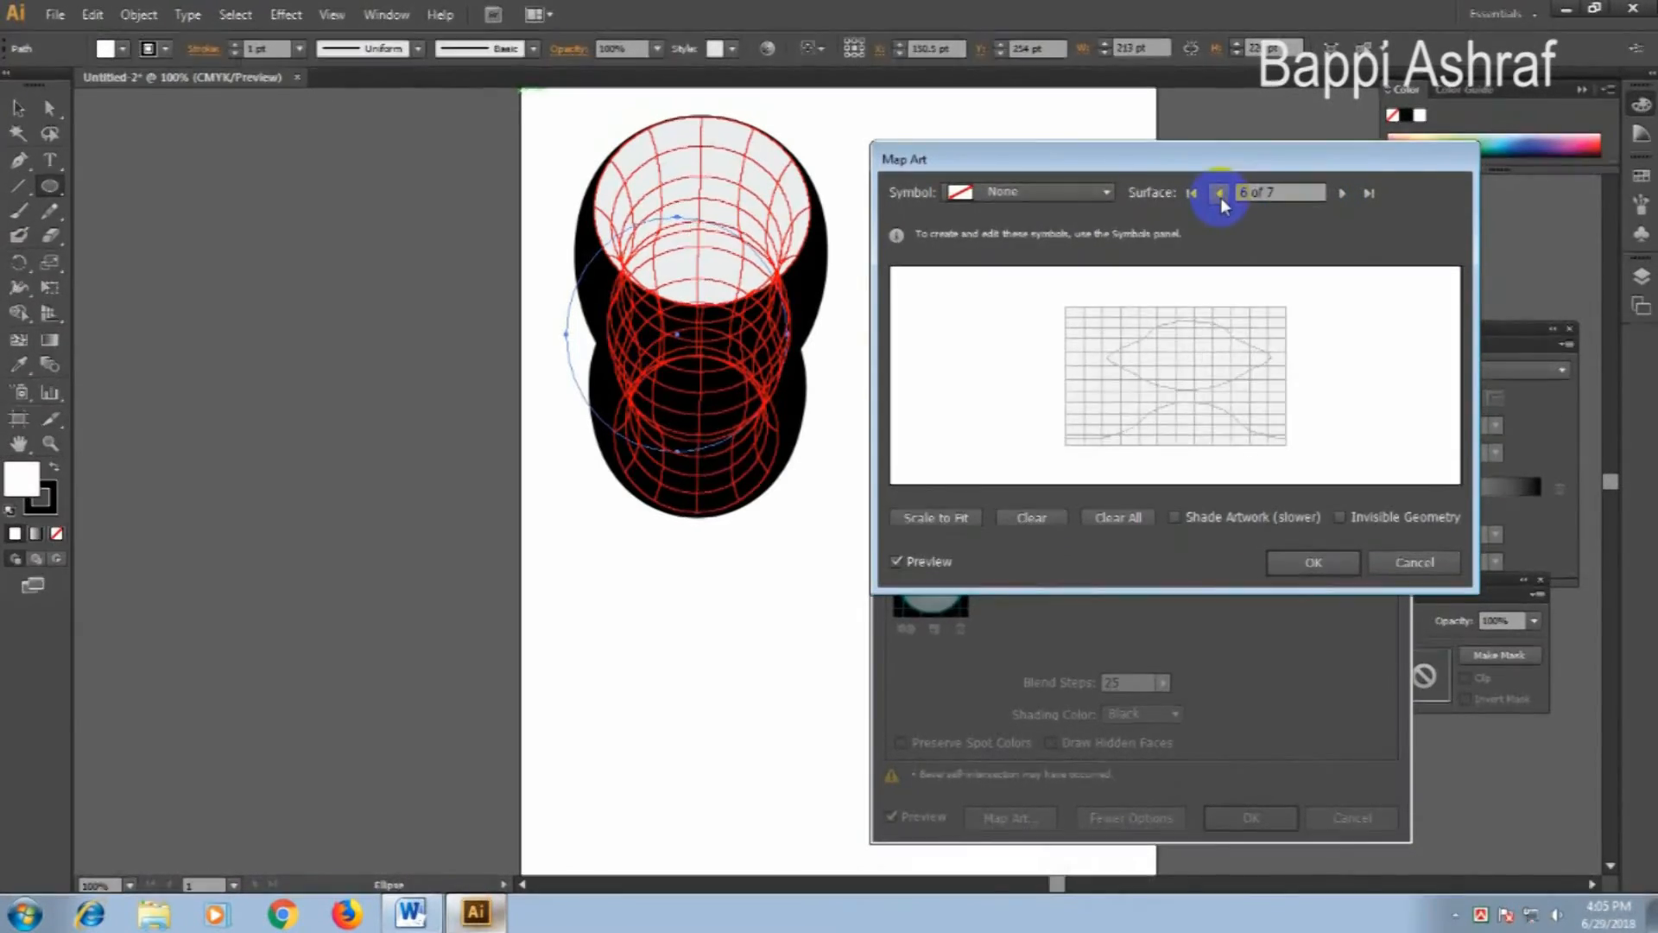
click(1220, 194)
click(1219, 193)
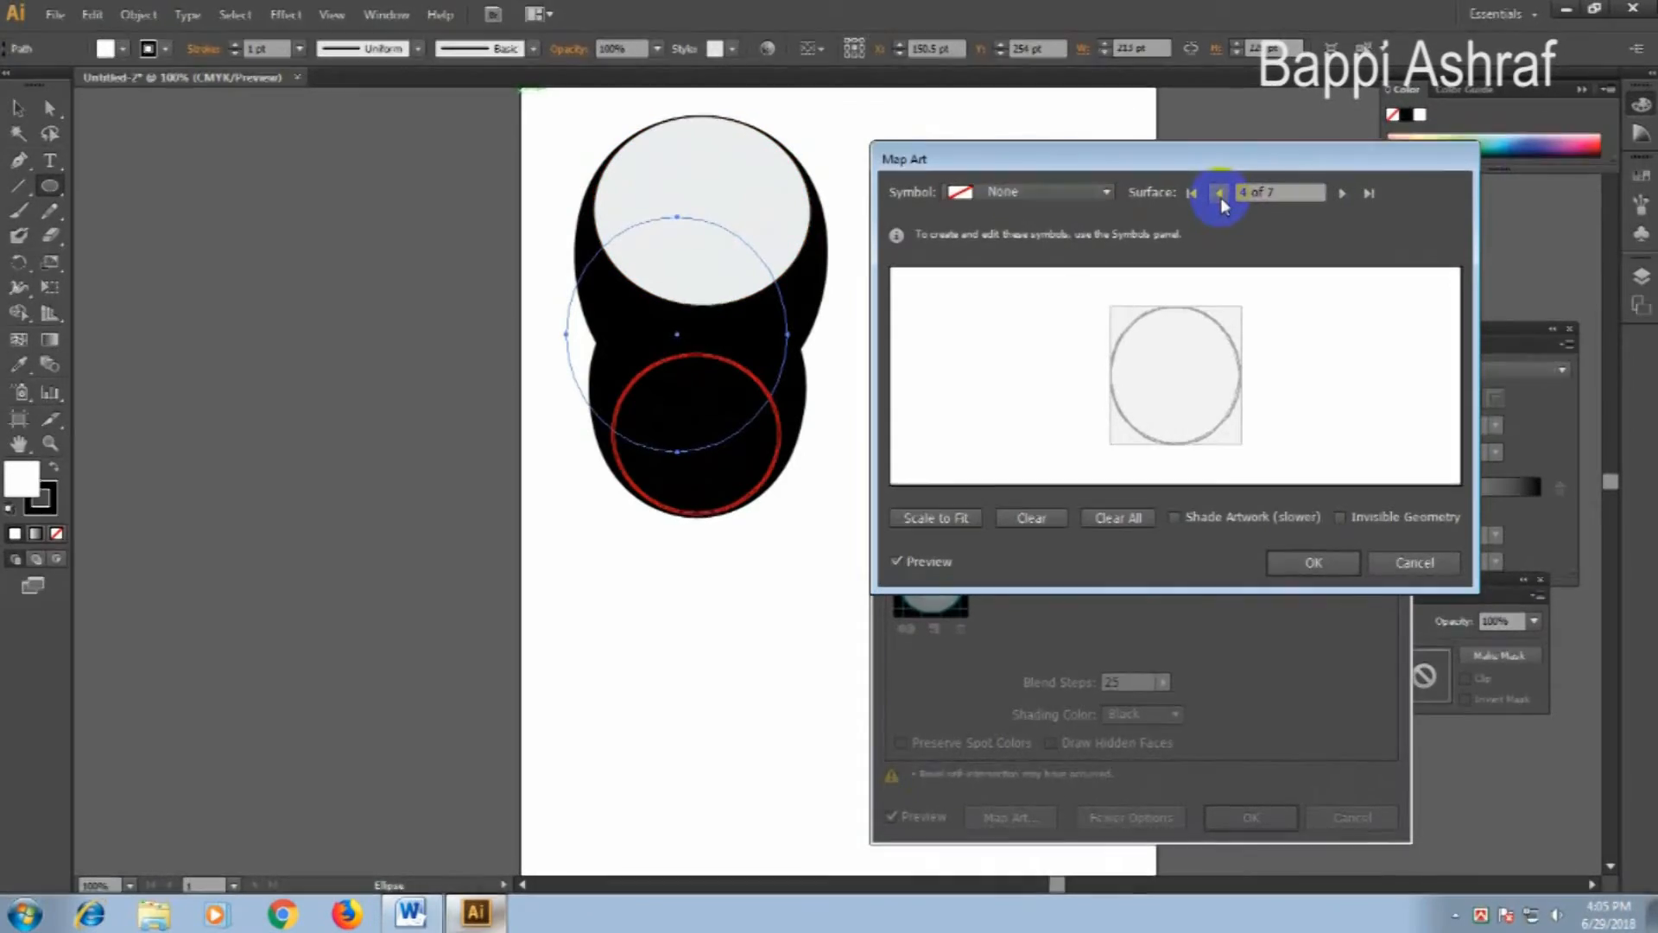
click(1221, 198)
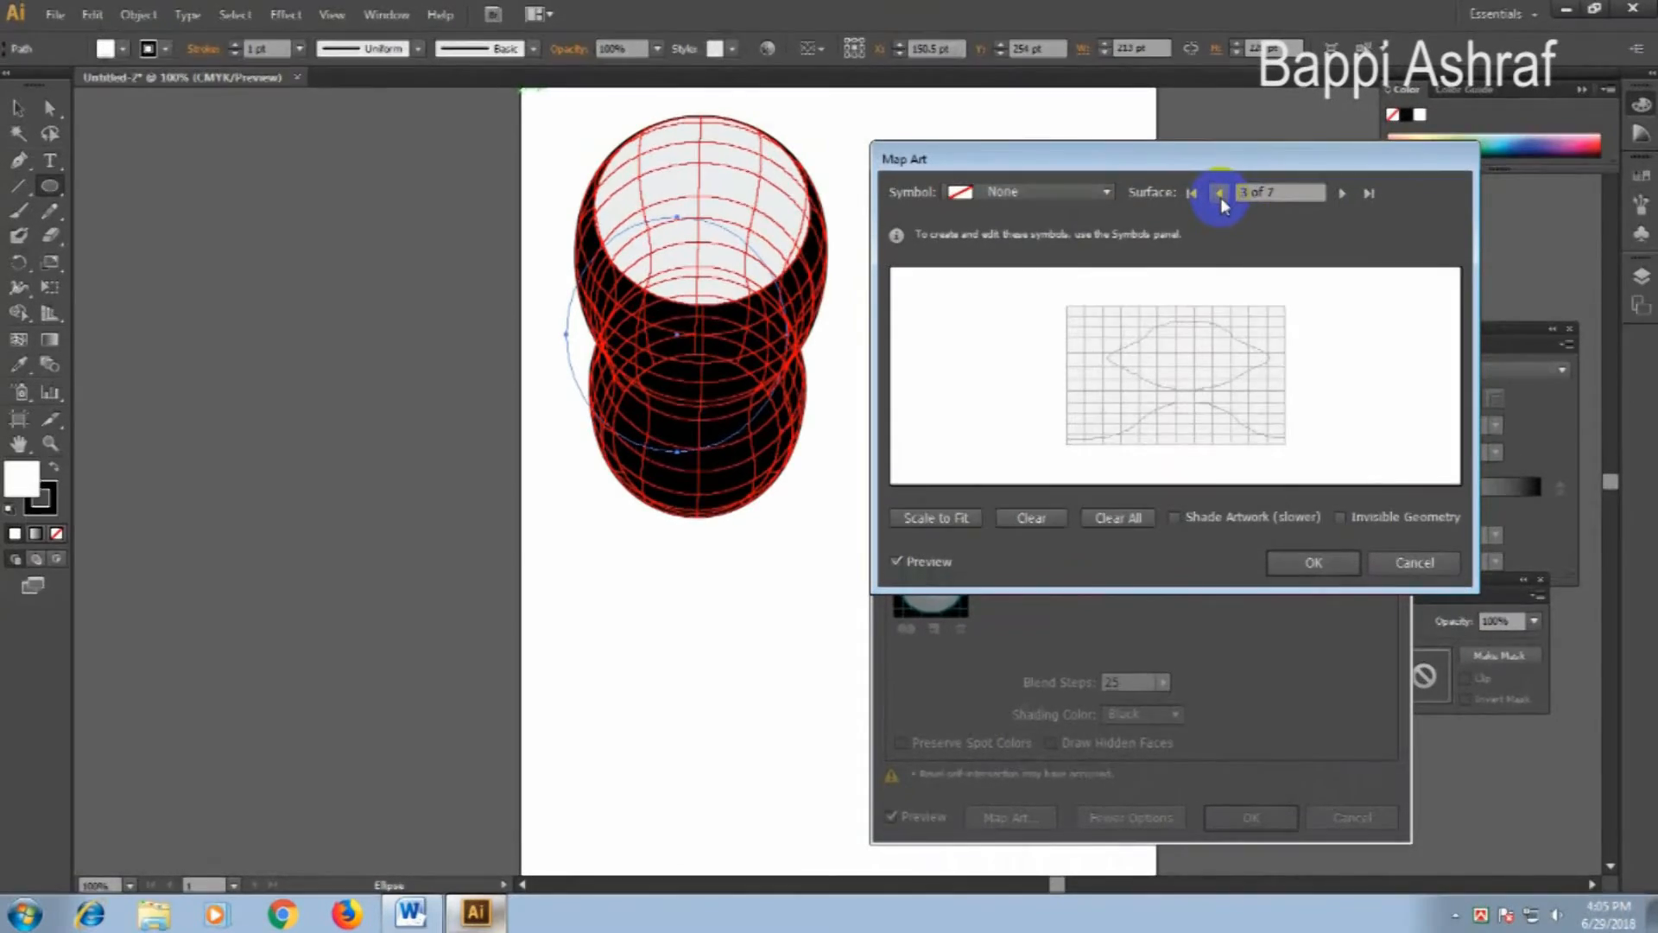
click(1221, 195)
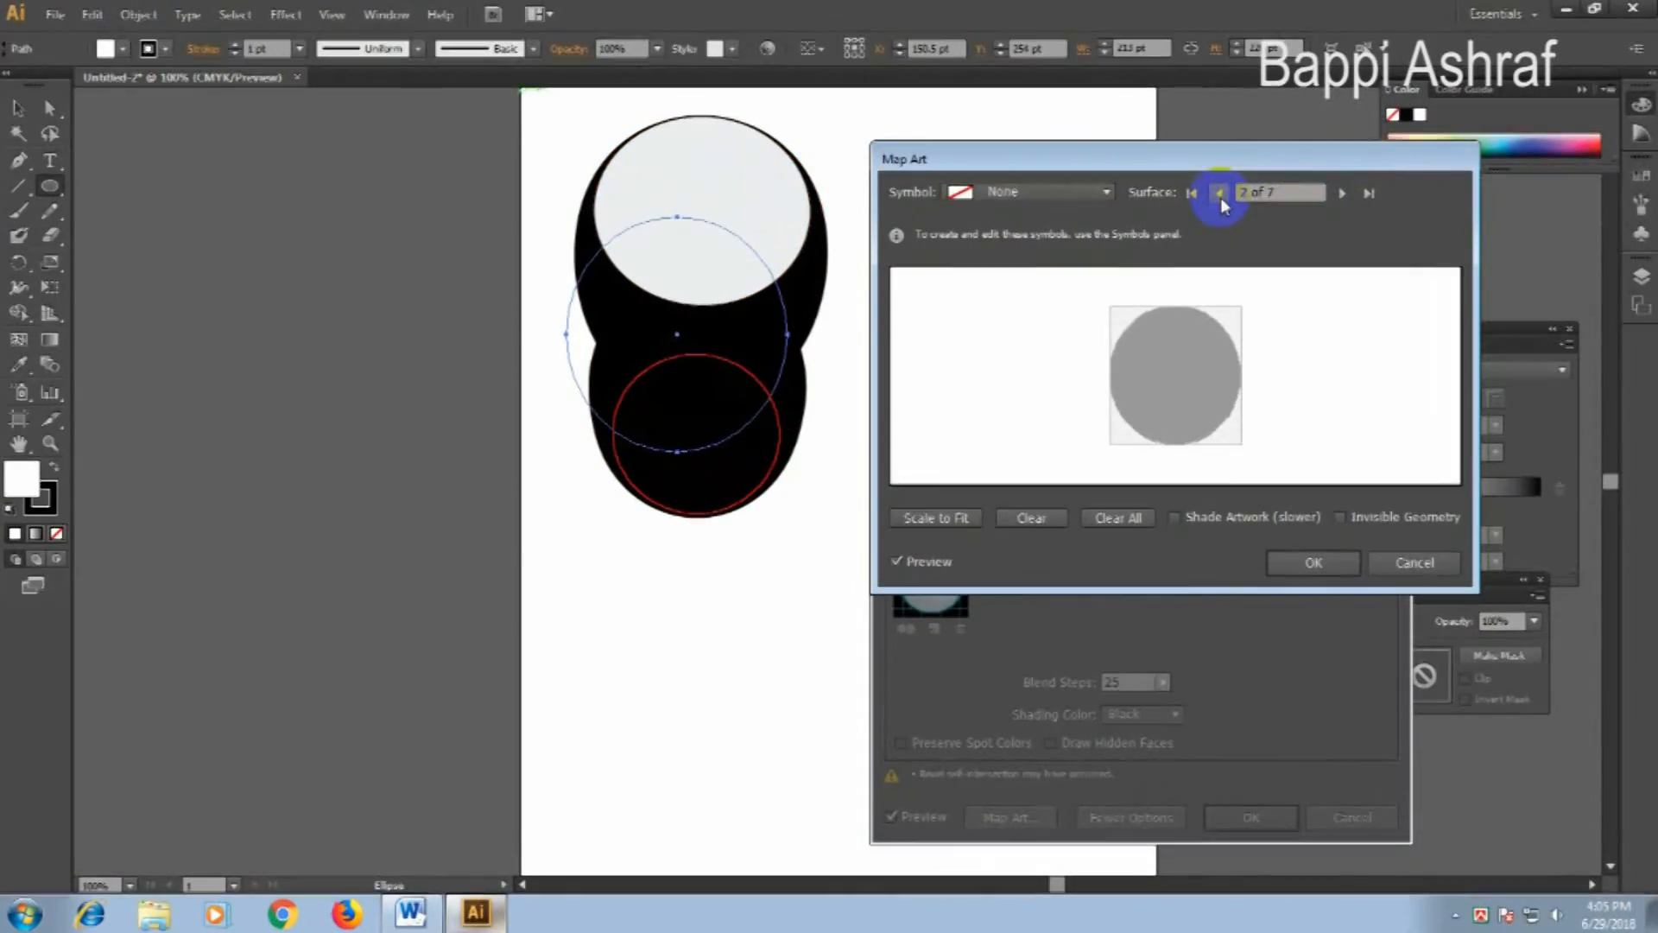
click(1220, 195)
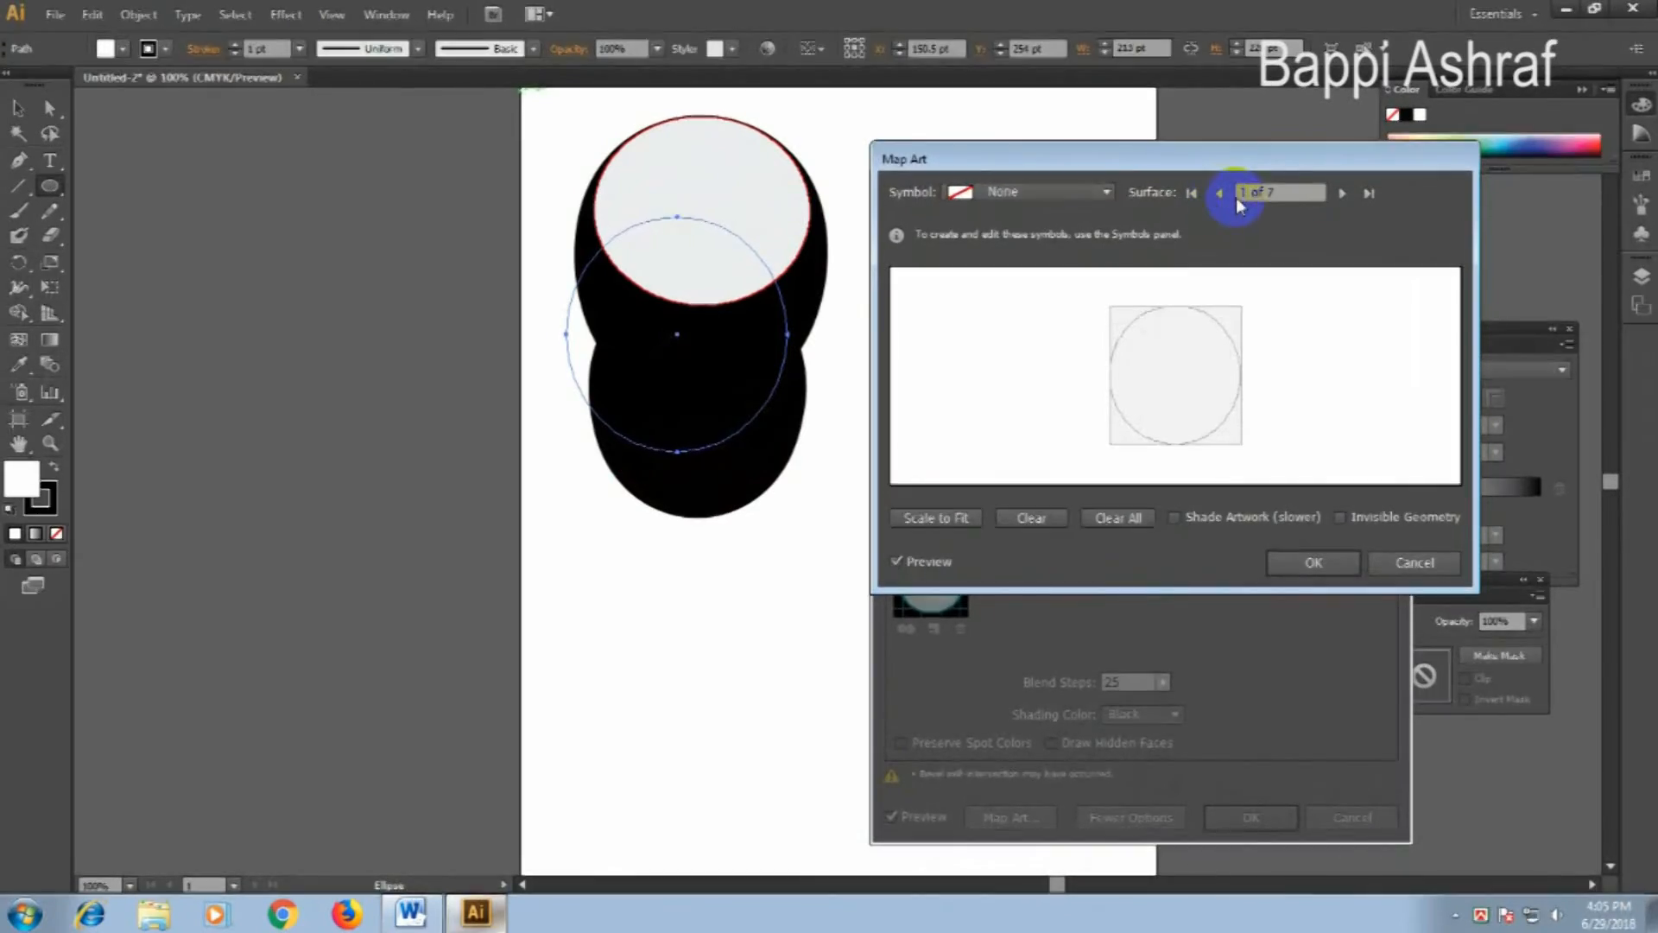
Jump to surface 6 of the extruded circle for art mapping and refresh the preview.
click(1341, 194)
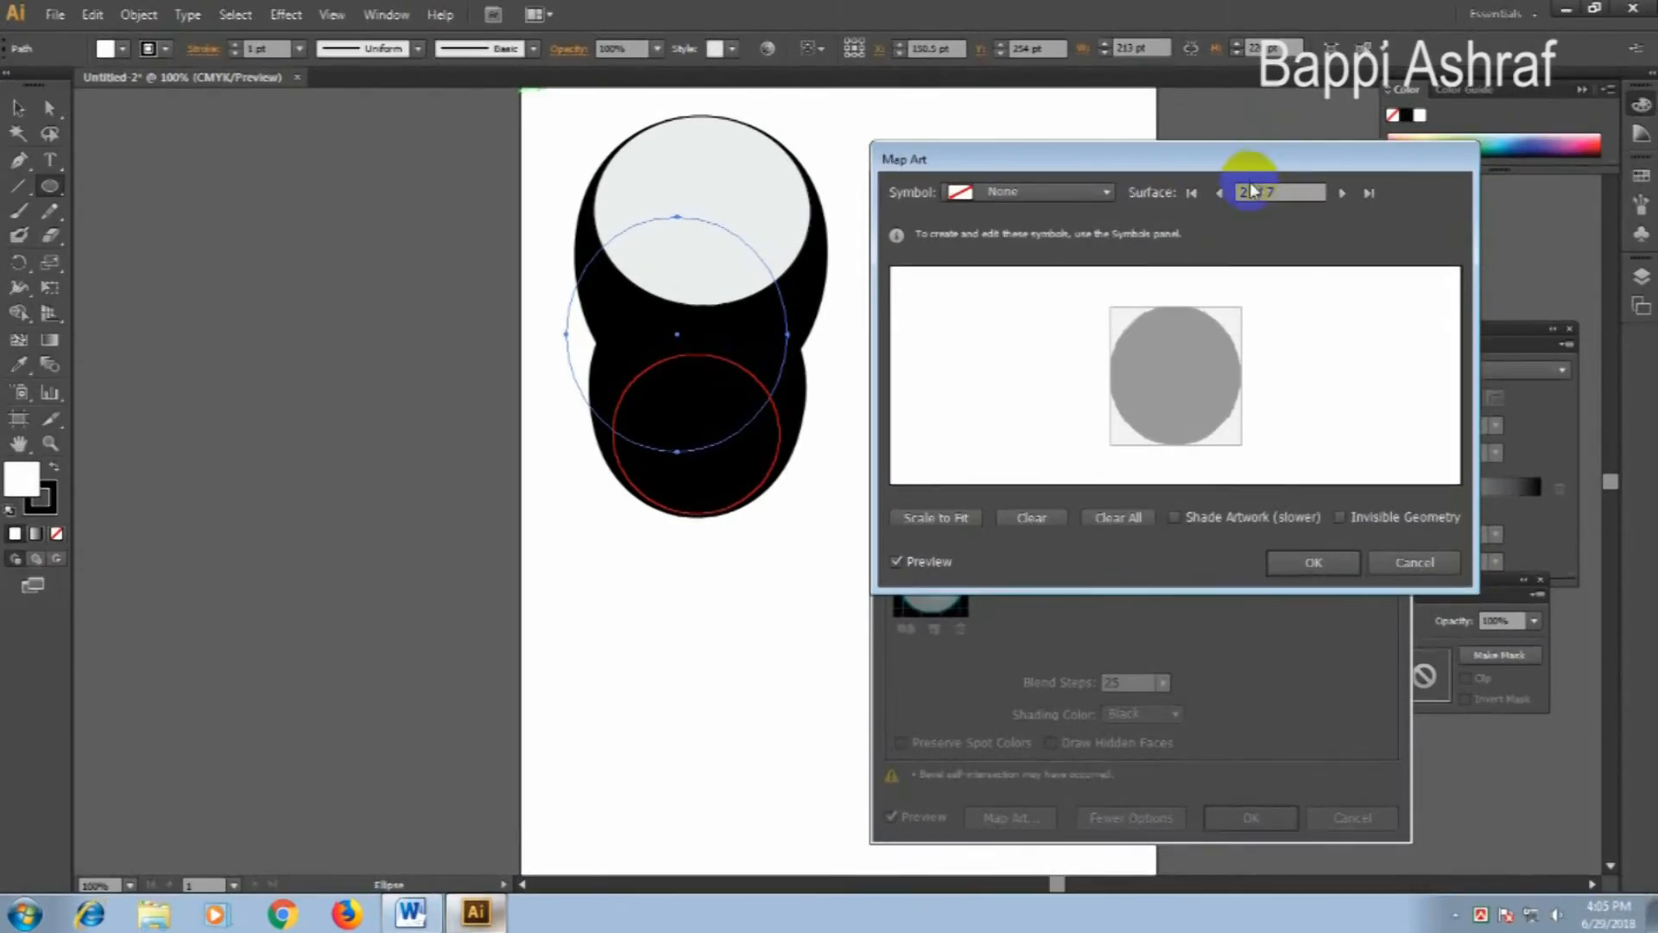
drag(1251, 192, 1236, 193)
text(6)
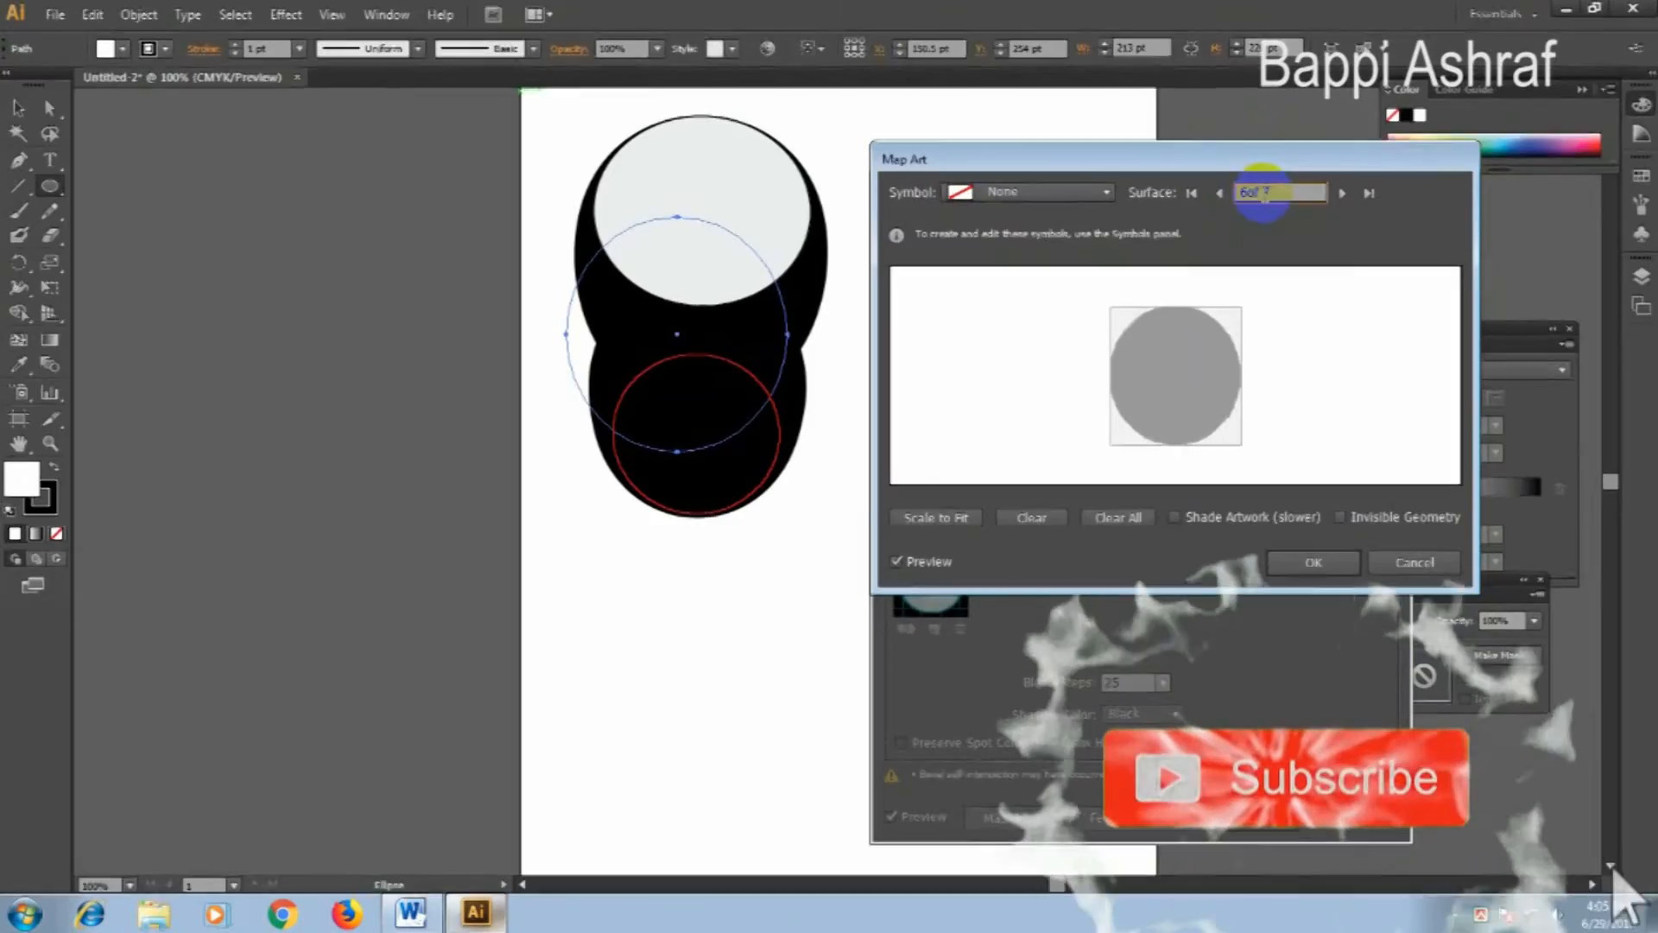
click(898, 565)
click(898, 564)
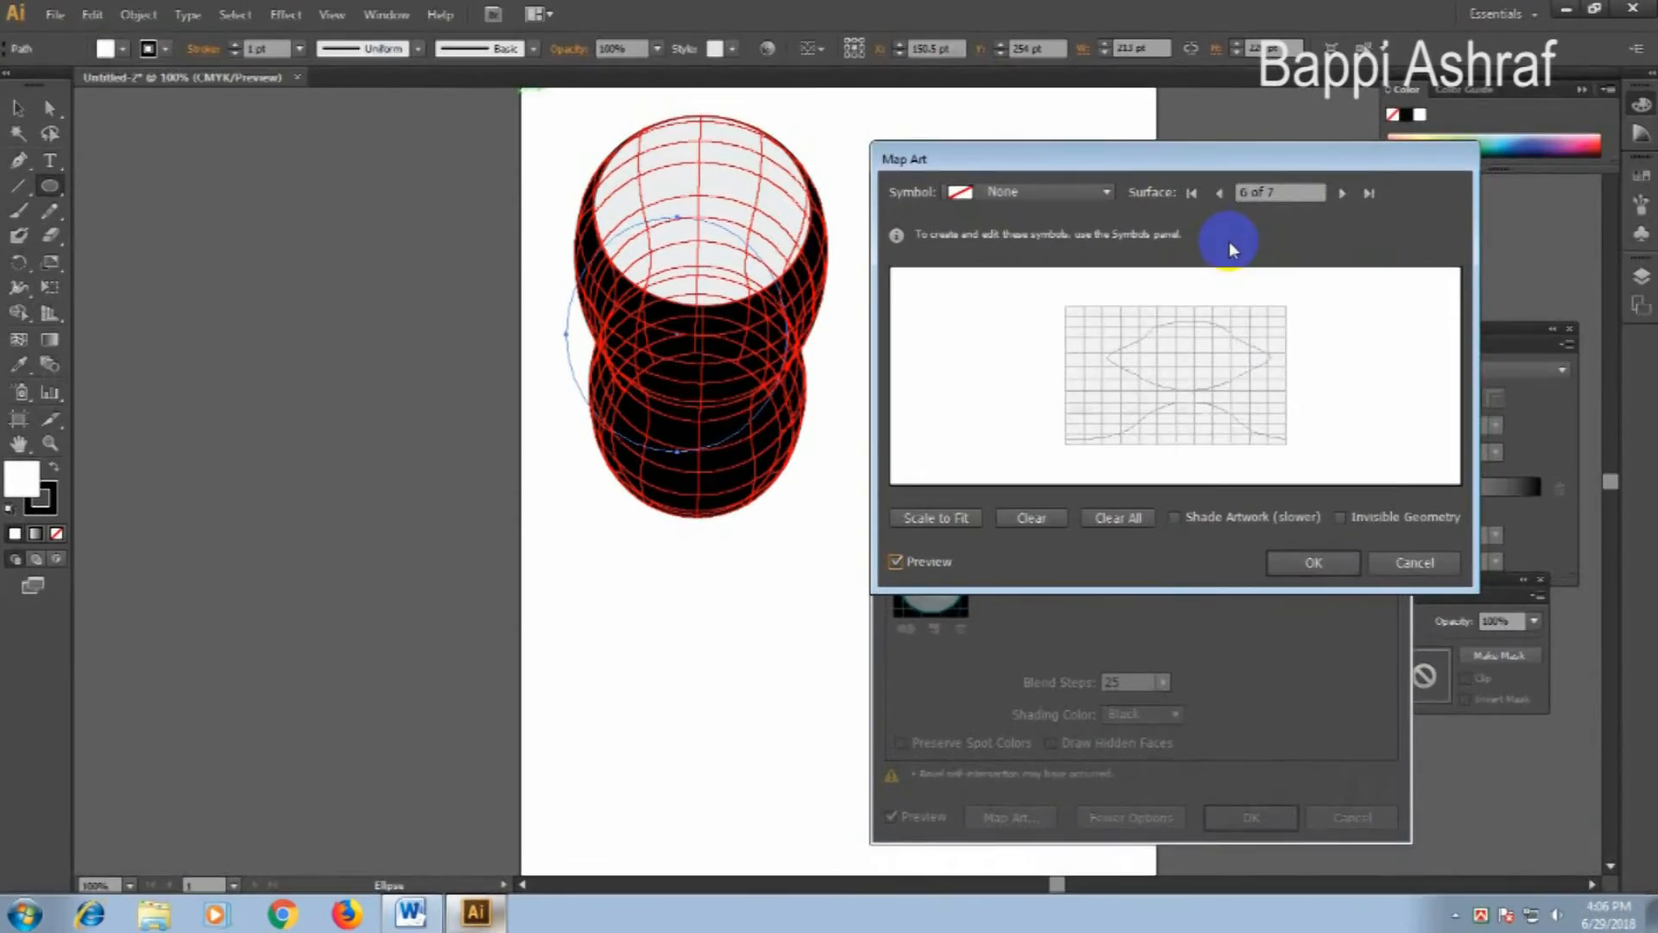
Try mapping the Vector Grime symbol onto surface 6, then reset the symbol to None.
click(1106, 195)
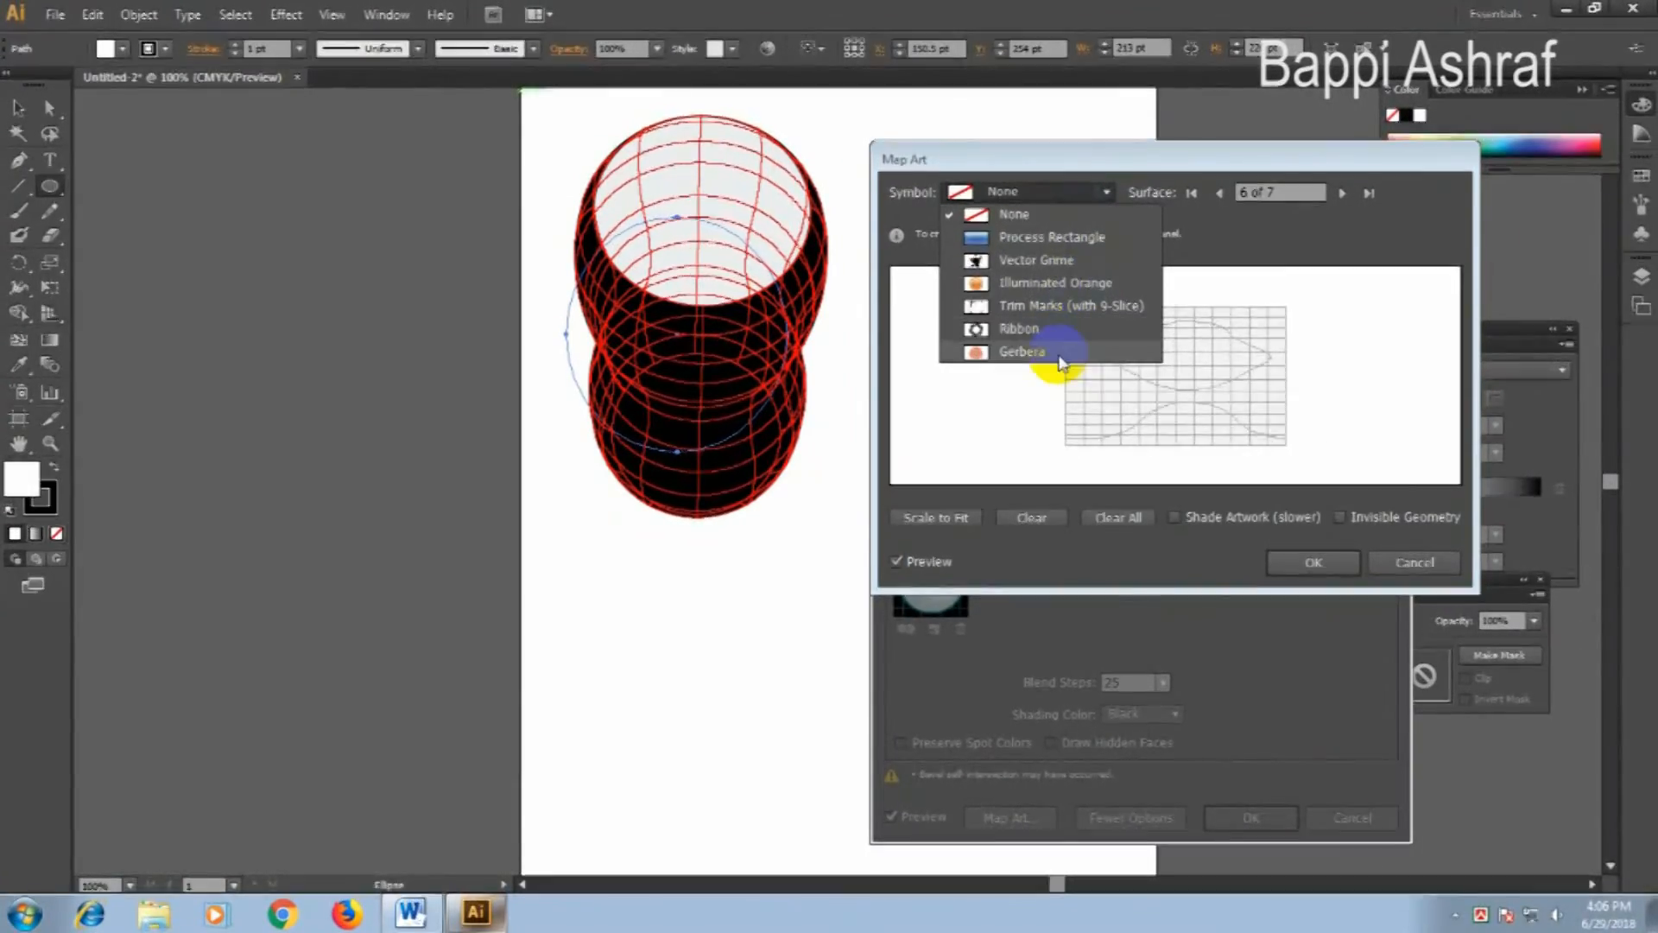
click(1065, 263)
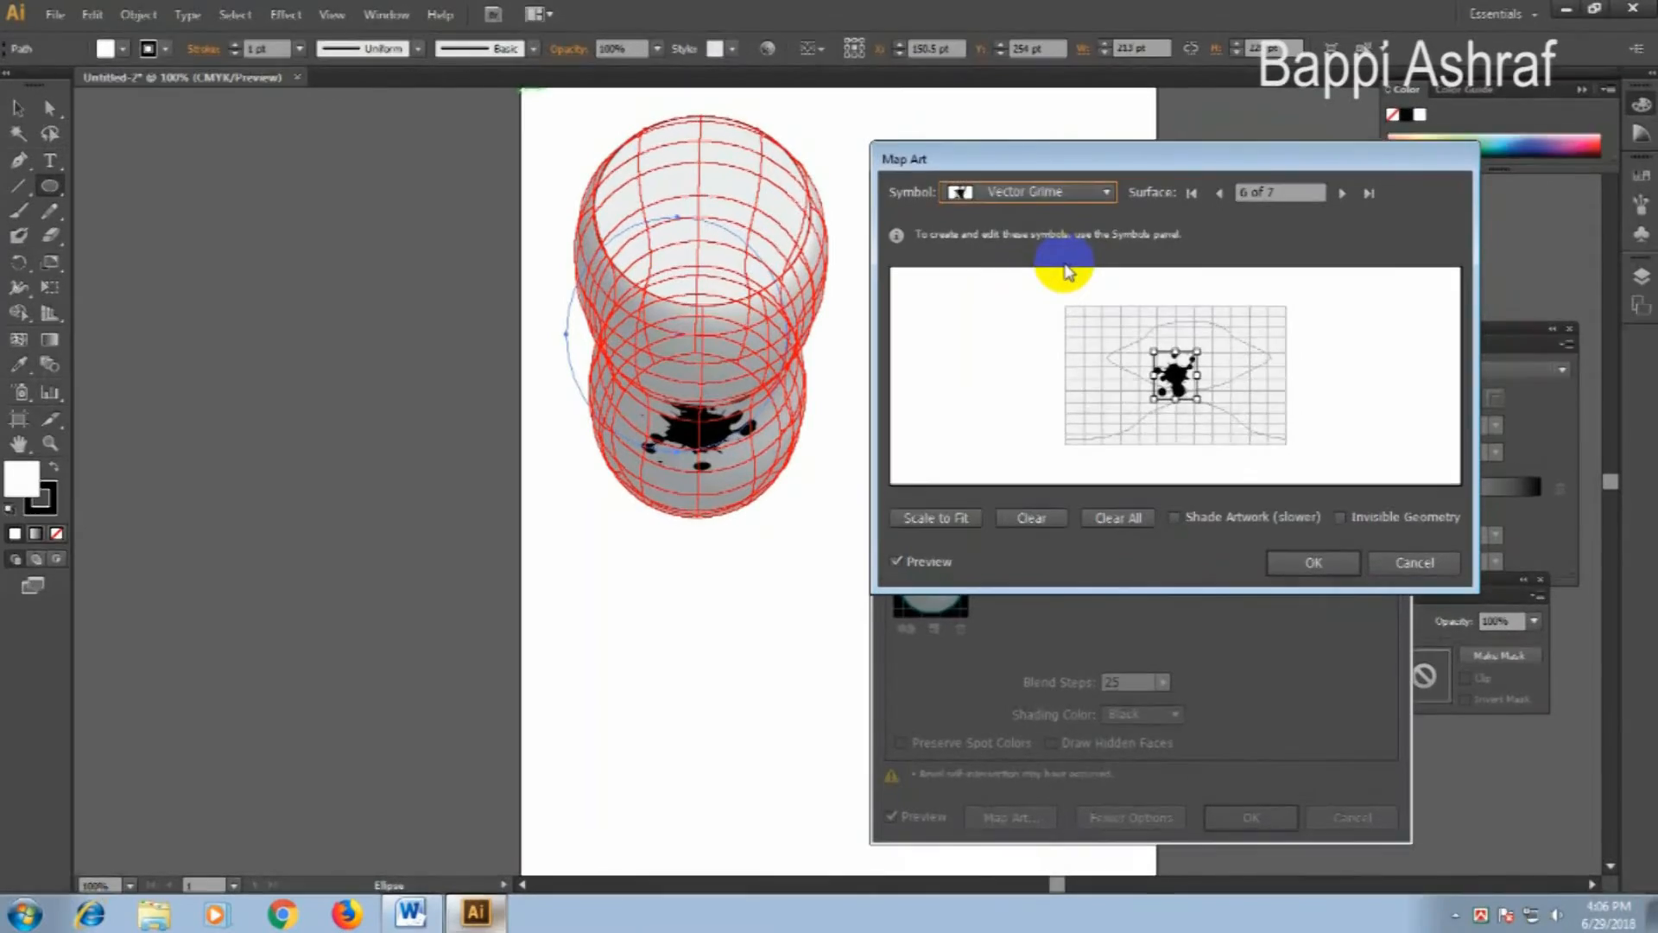
click(1109, 200)
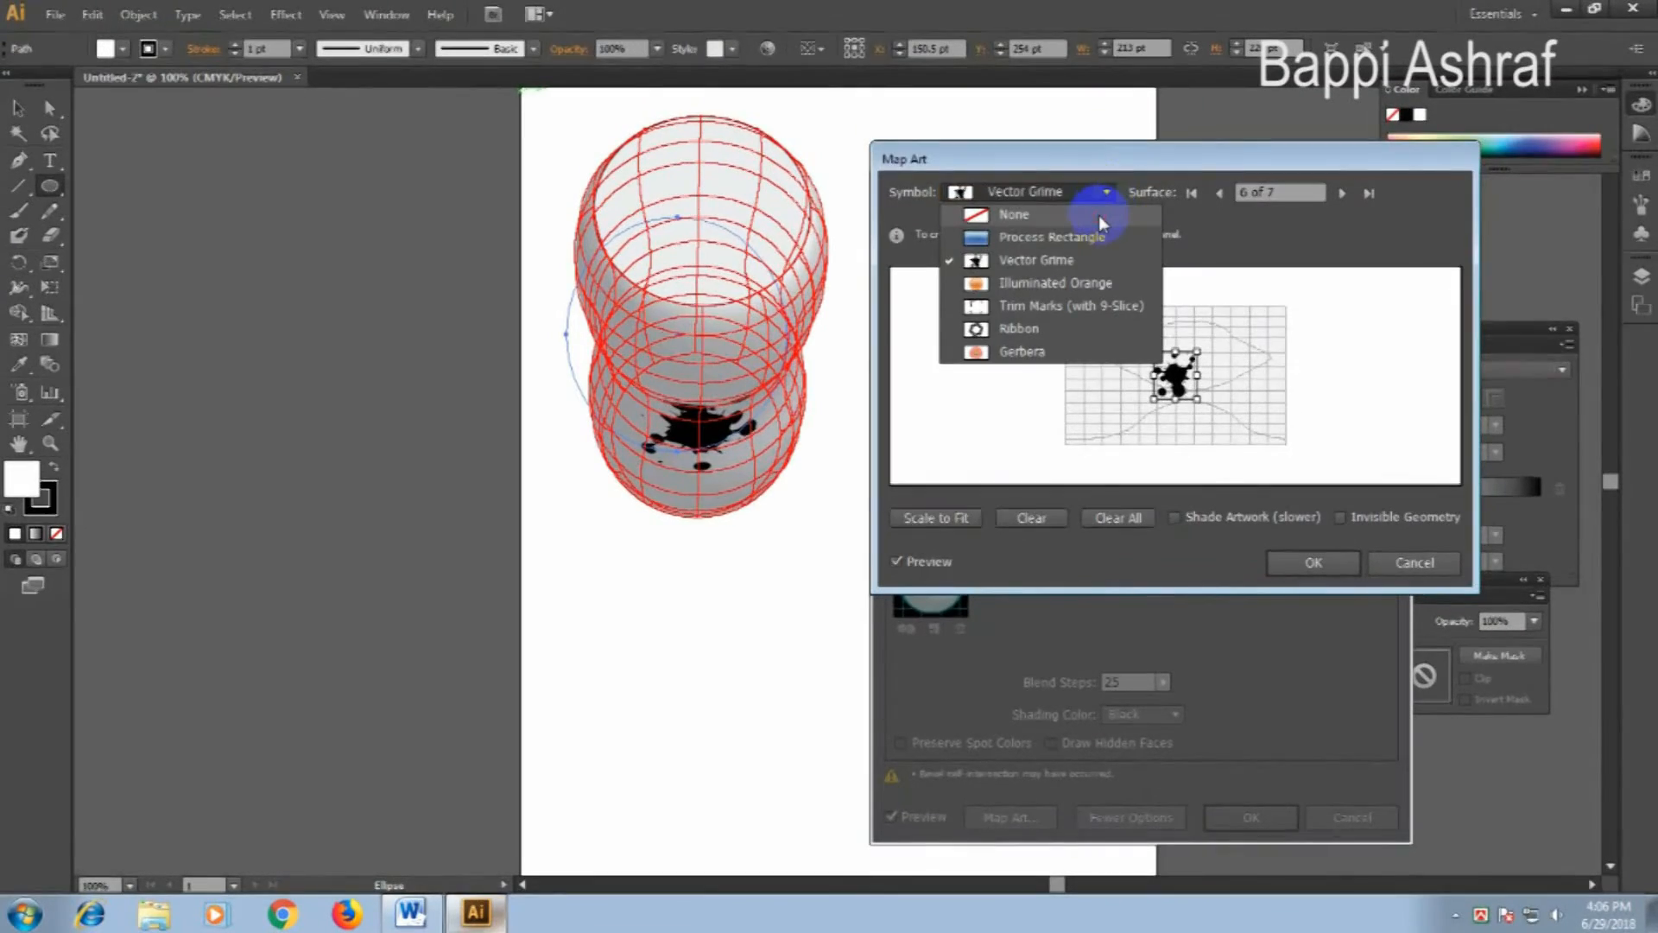
click(1099, 215)
Try mapping the Illuminated Orange symbol and the Ribbon symbol in turn onto surface 6 of the extruded circle.
click(1103, 194)
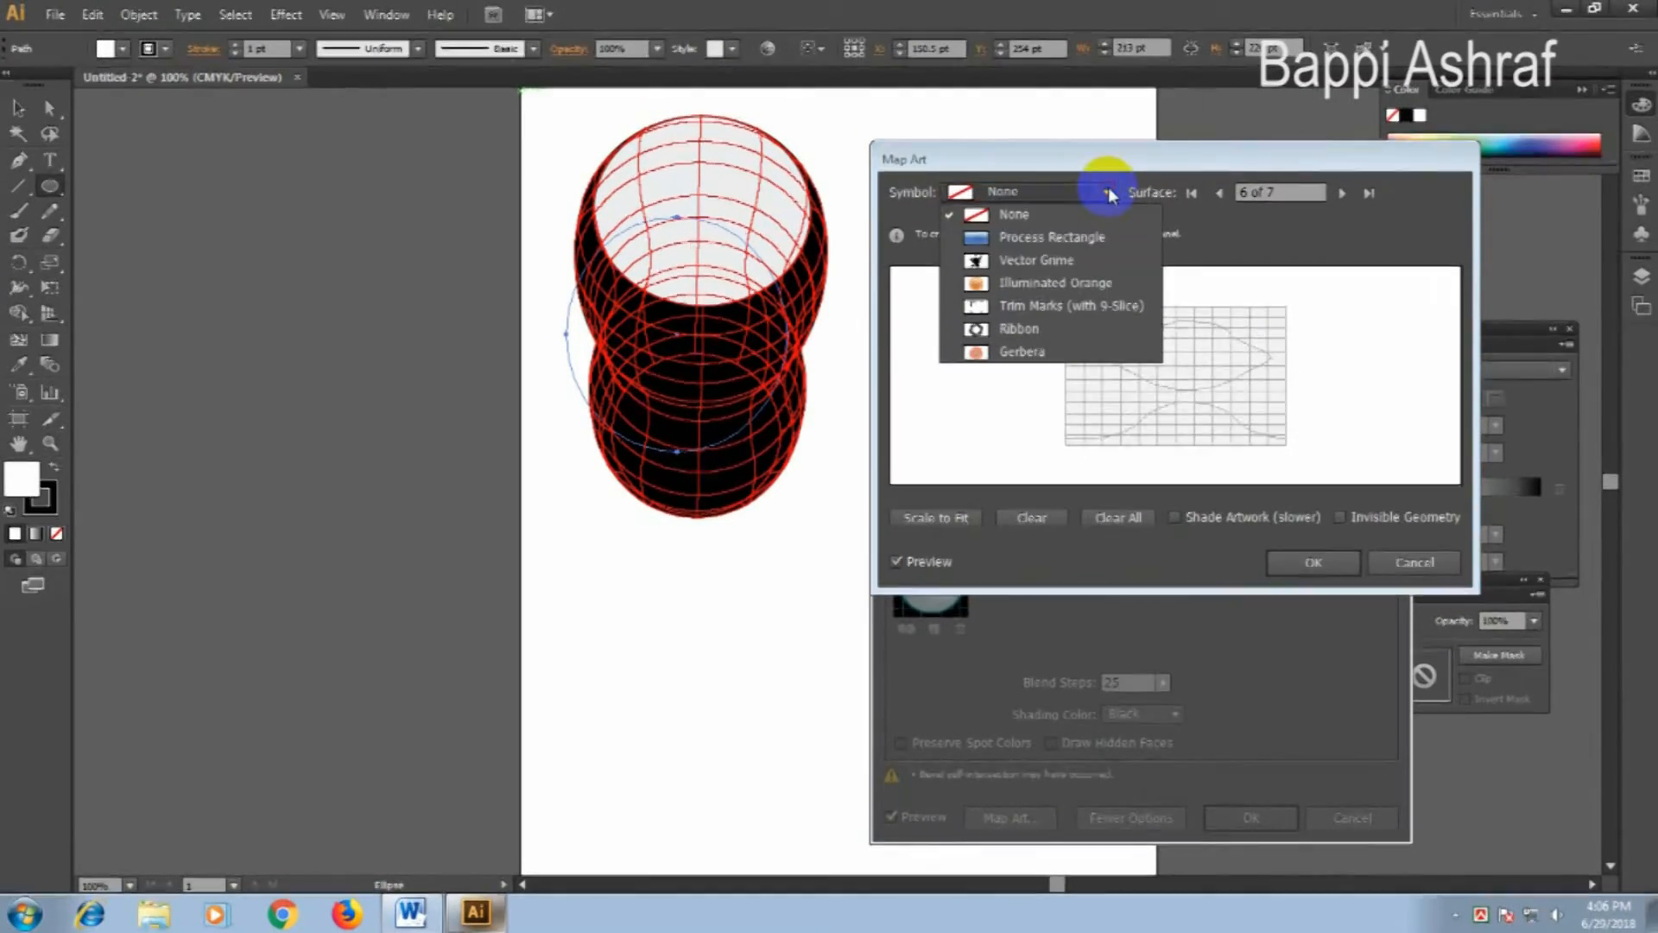
click(1078, 282)
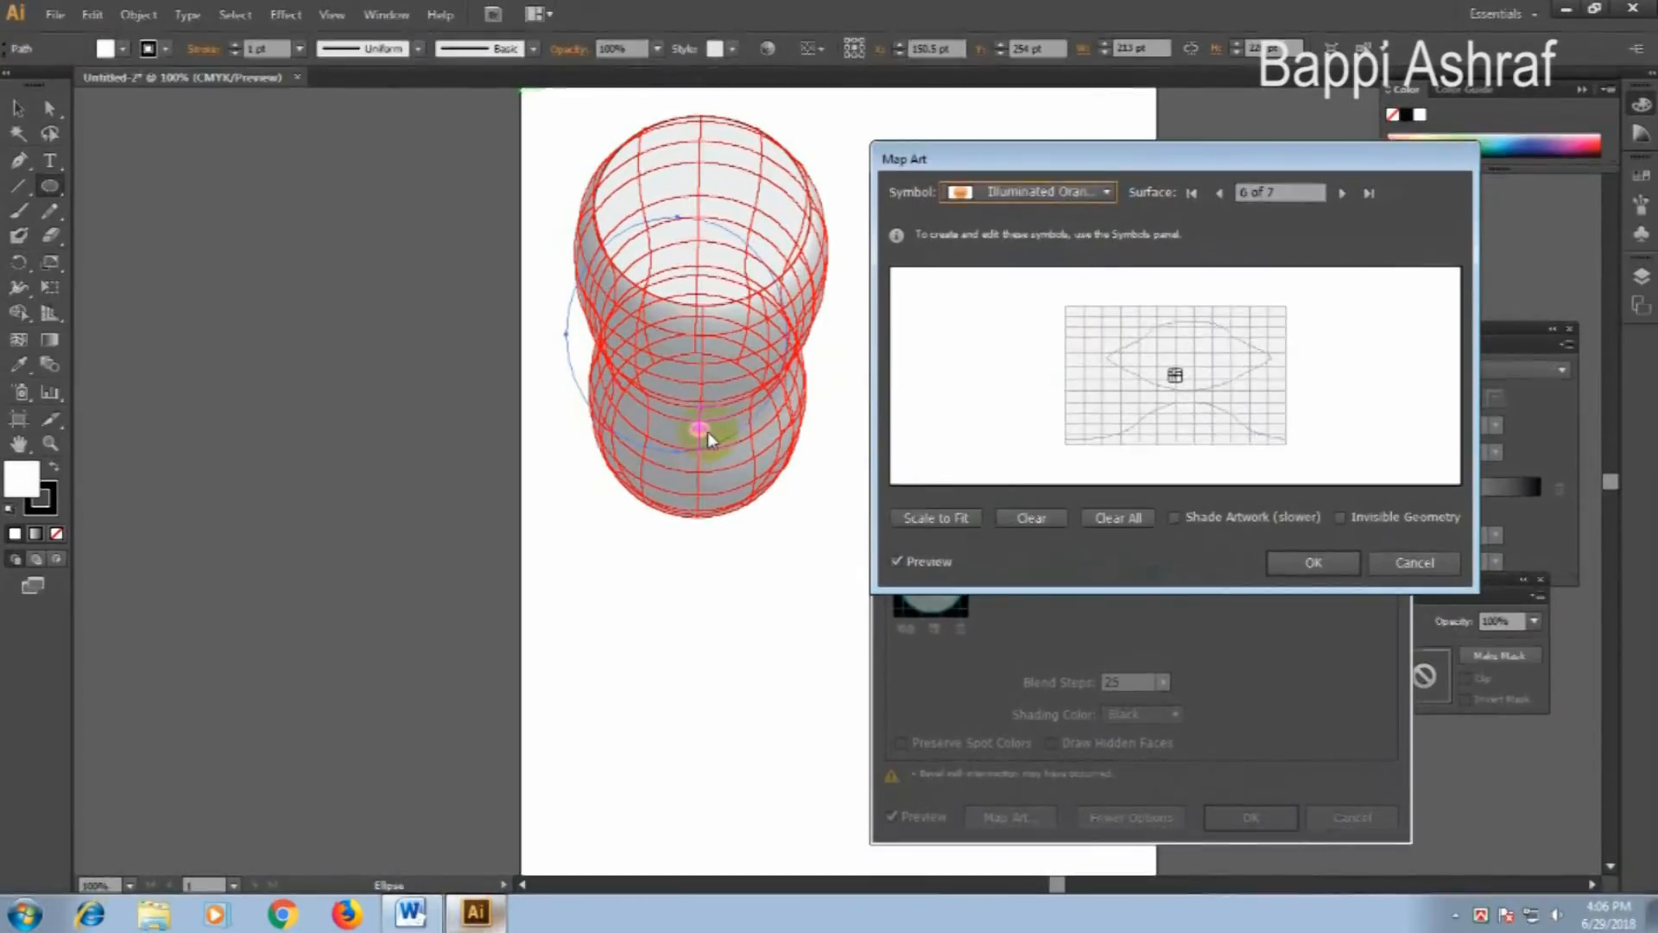
click(1107, 192)
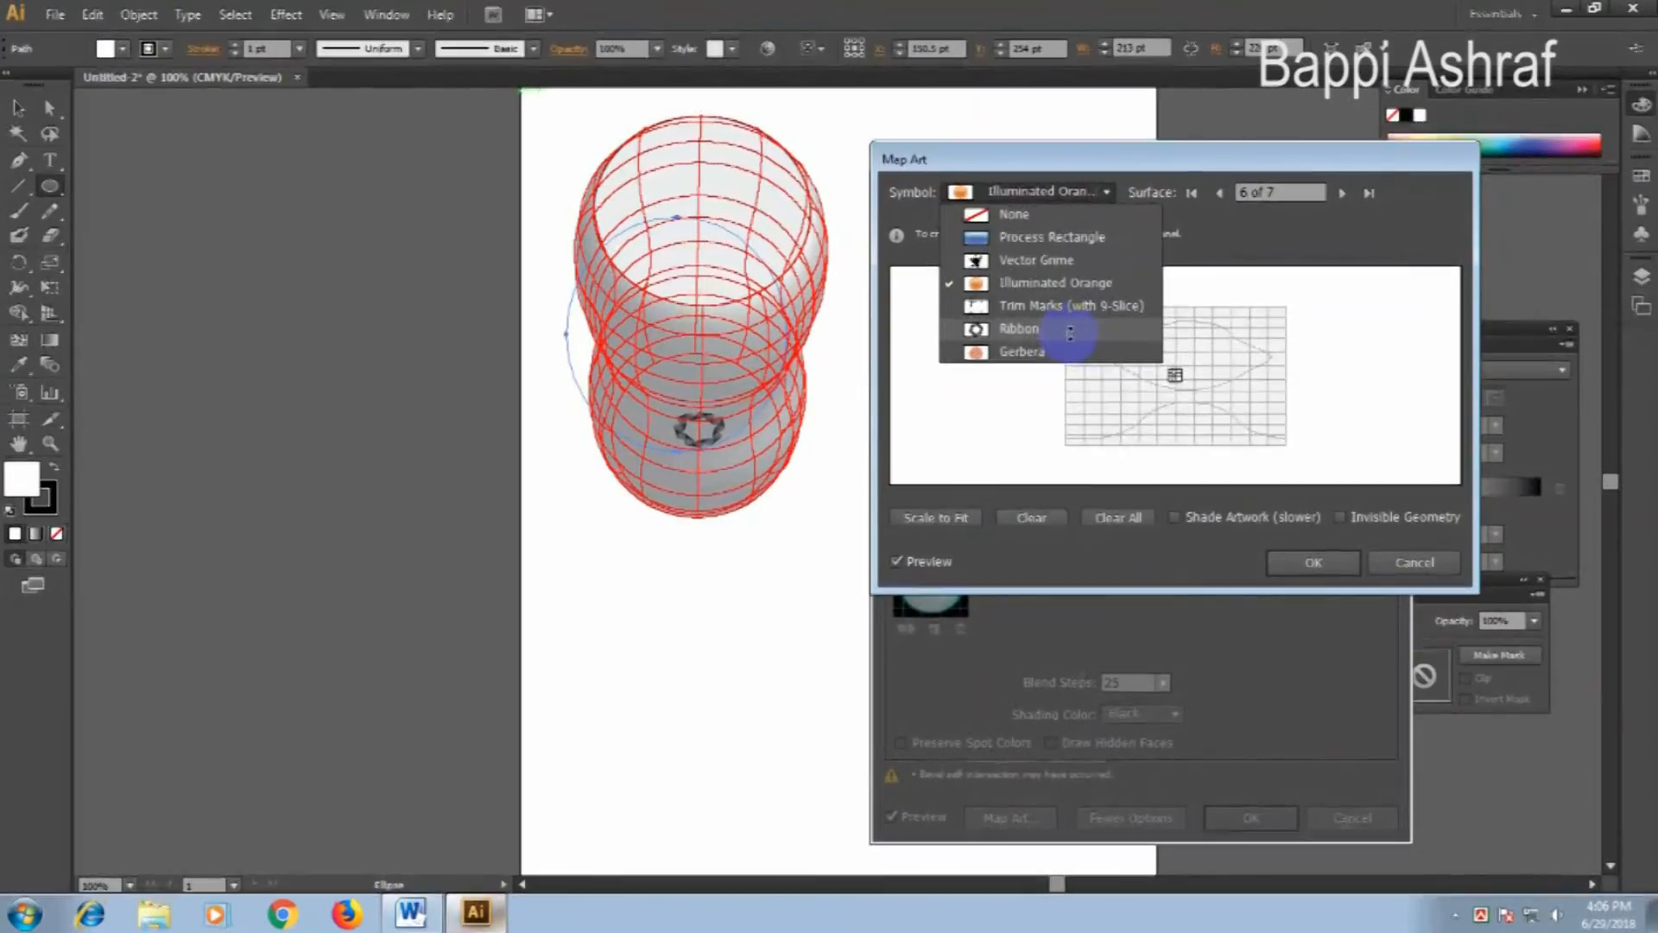
click(1069, 334)
Try the Gerbera symbol on surface 6, scaled to fit the whole surface, and clear the mapped art again.
click(1111, 194)
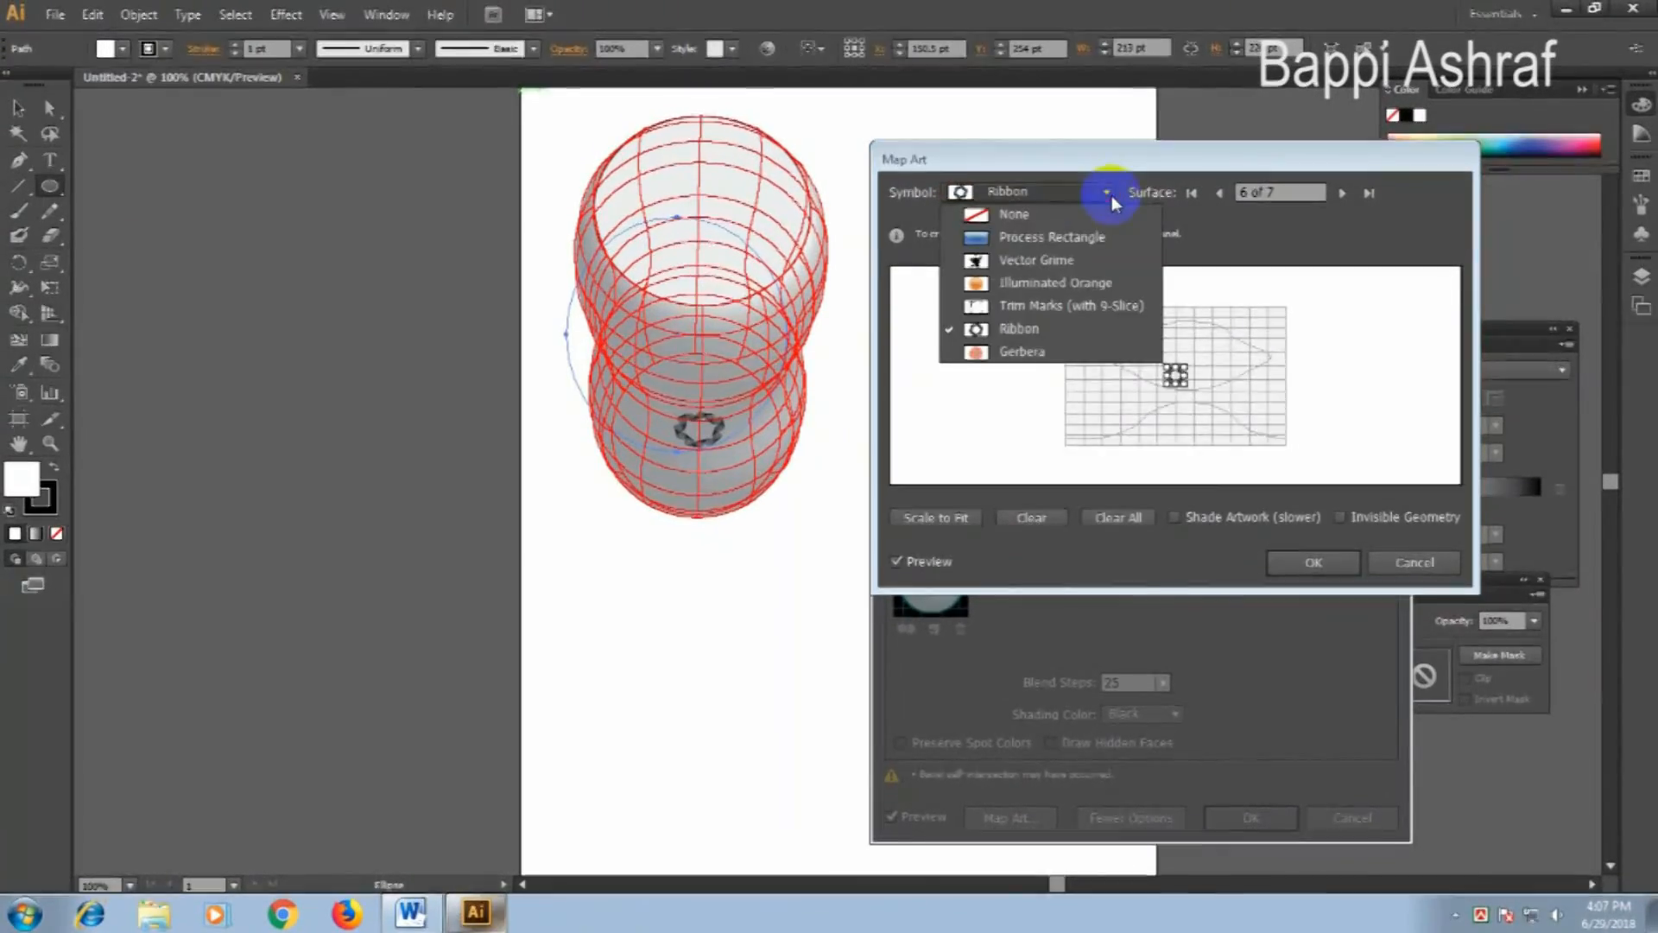
click(1076, 349)
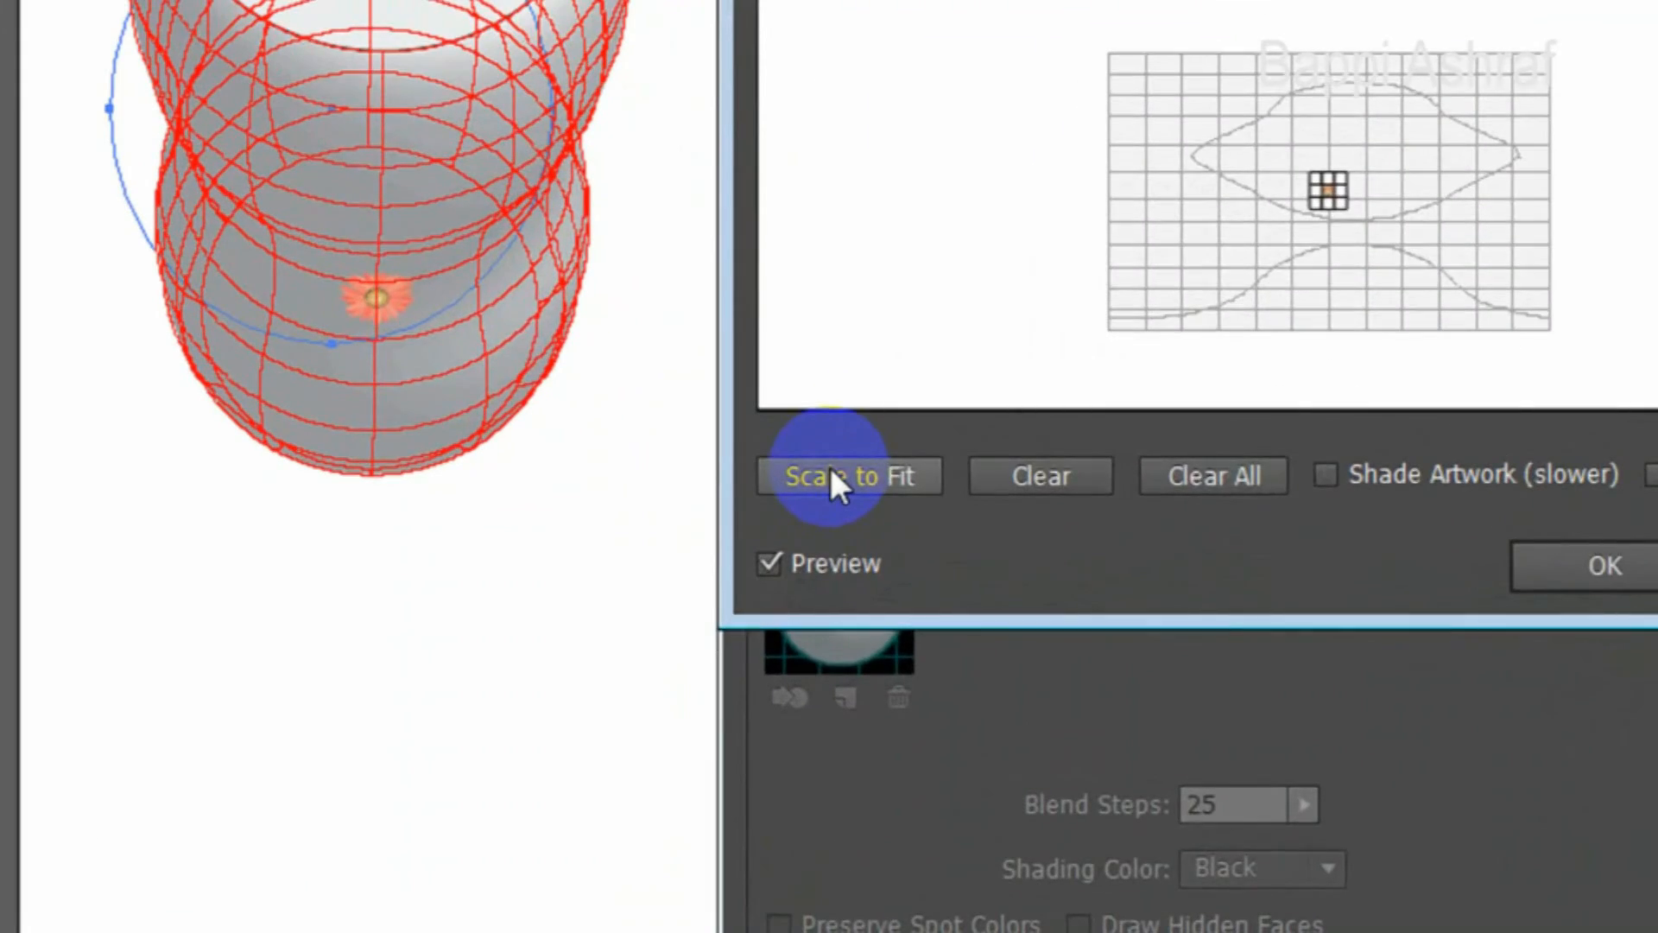
click(832, 484)
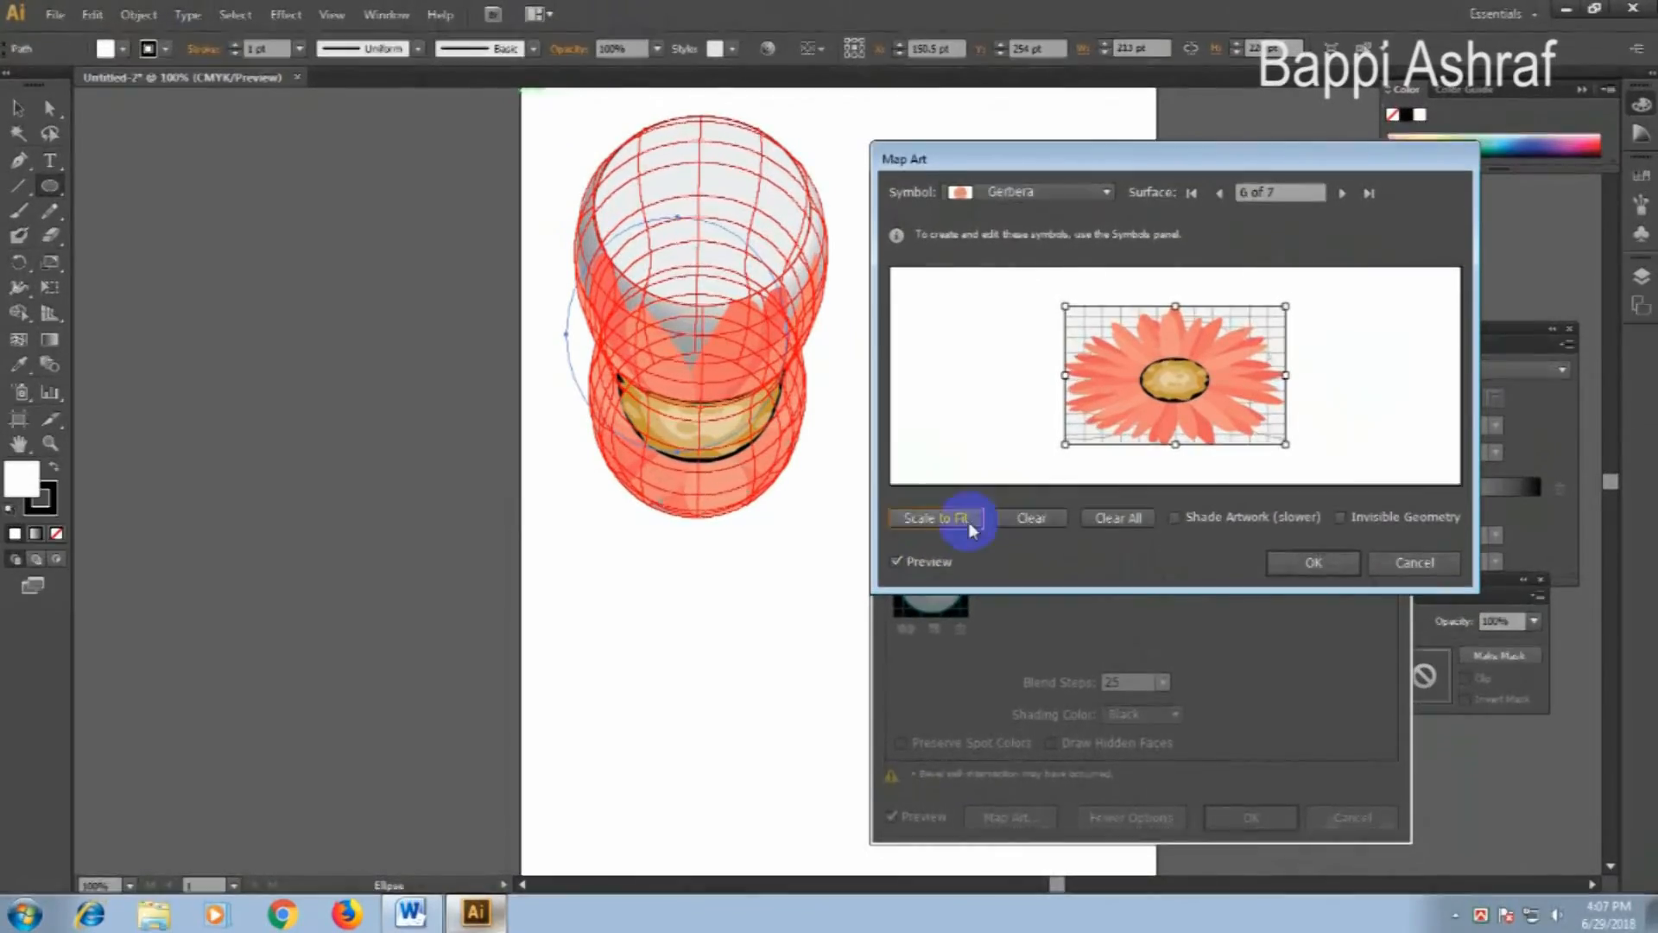
click(1032, 518)
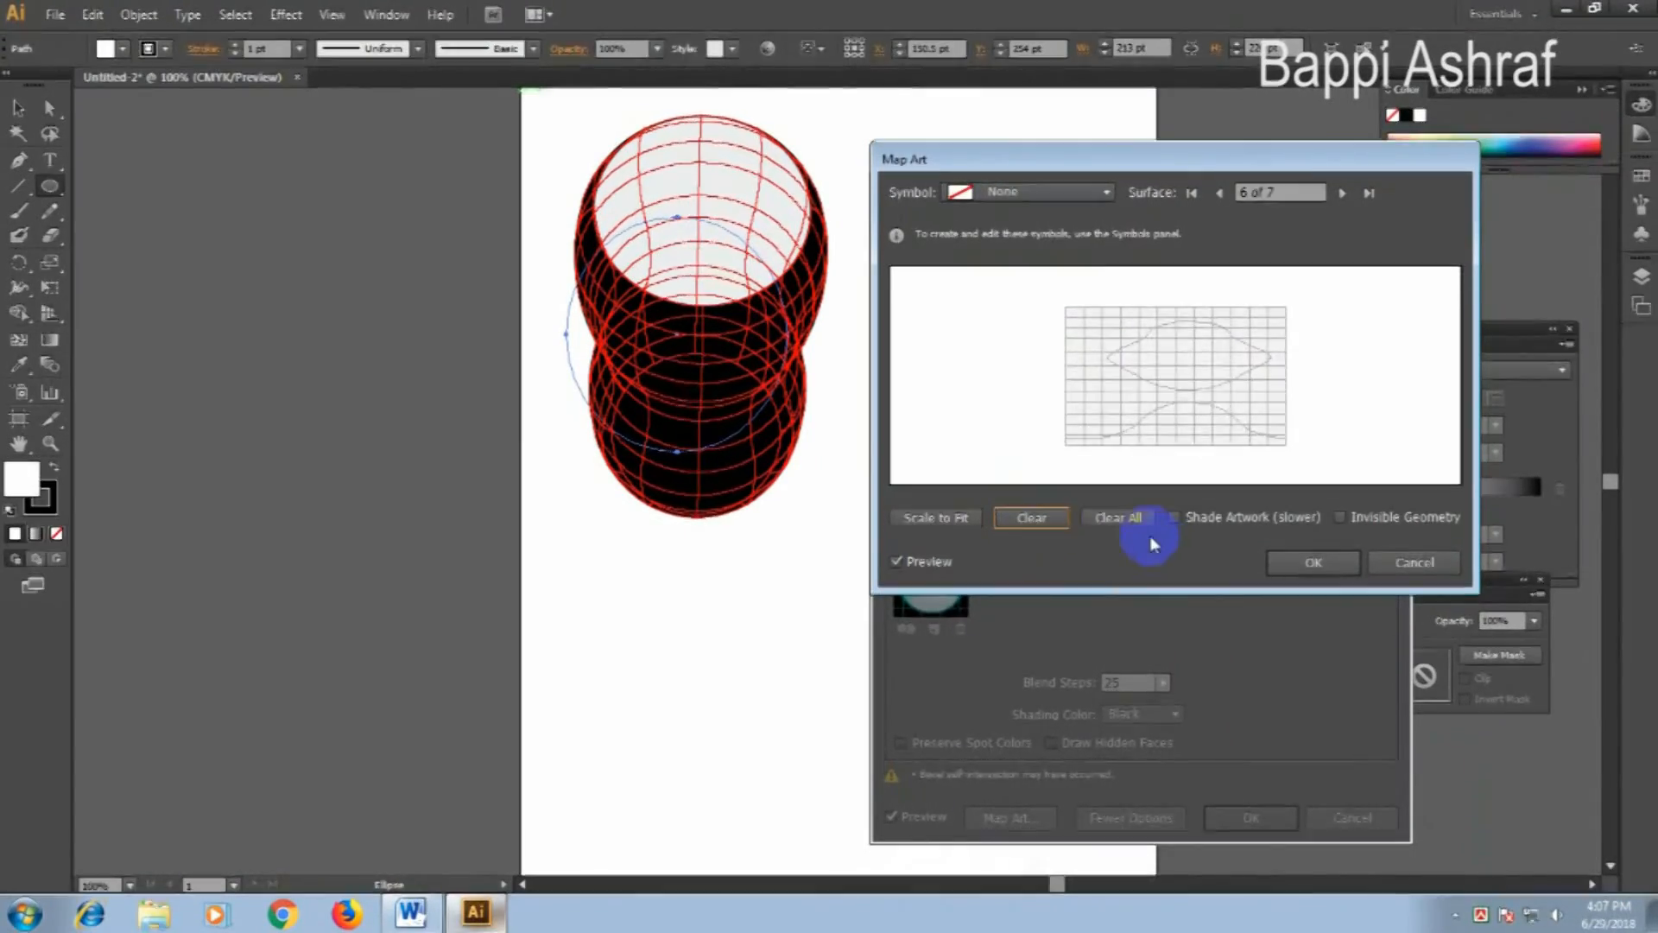
Enable Shade Artwork and map the Gerbera symbol onto surface 6, scaled to fit.
click(1202, 518)
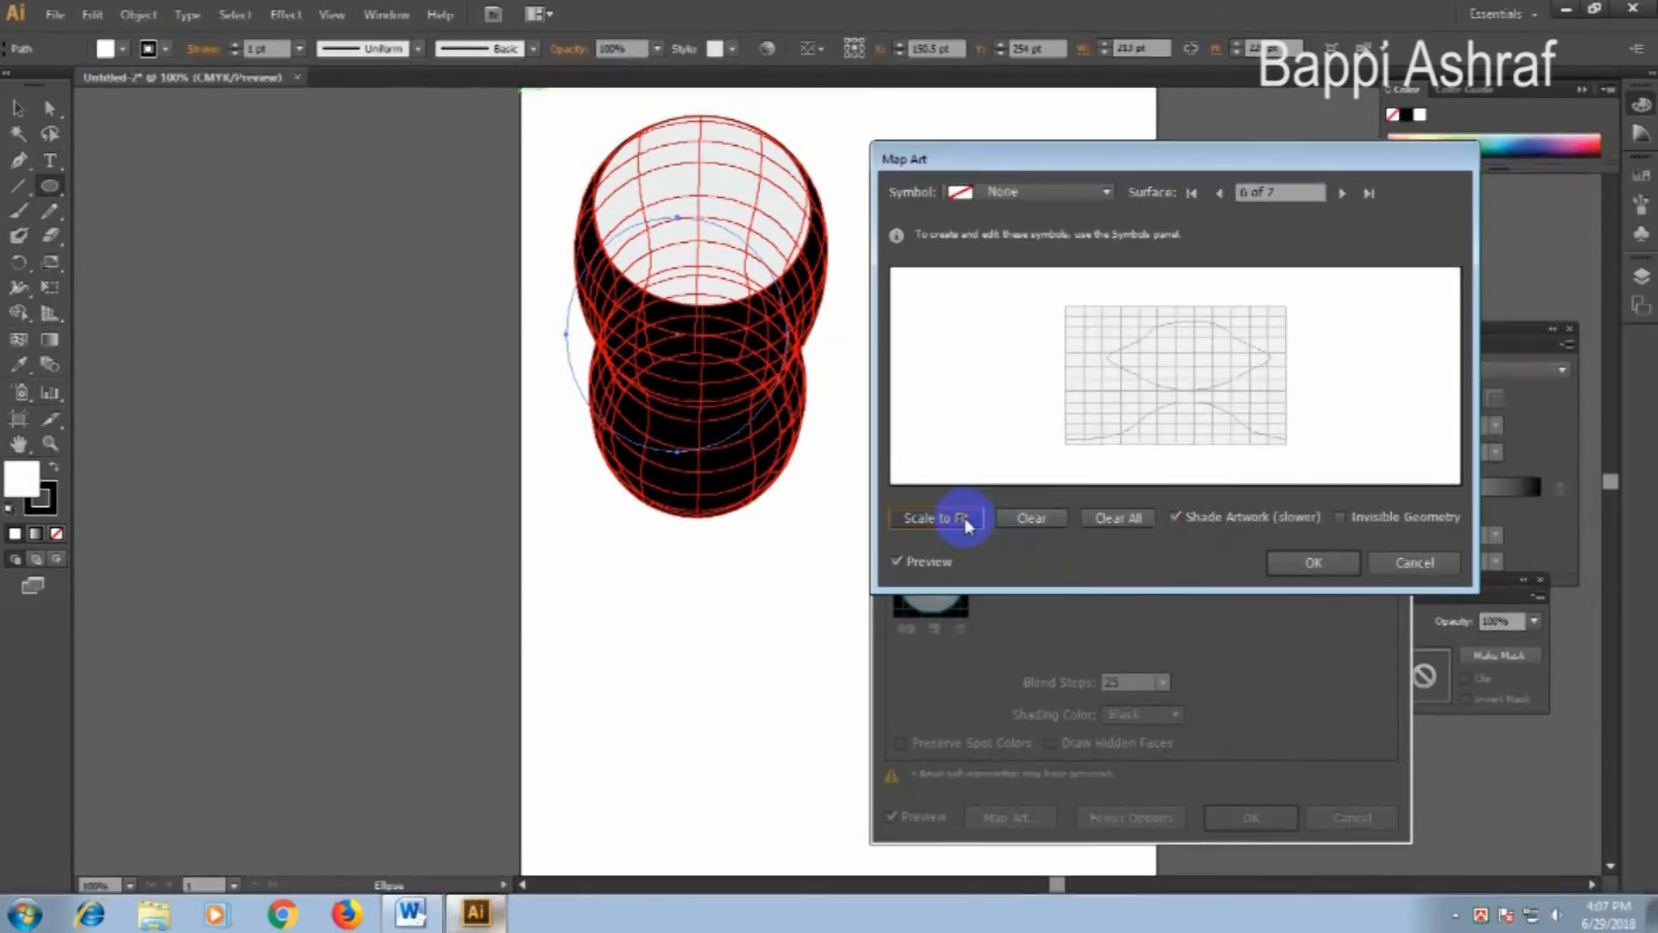
click(1107, 193)
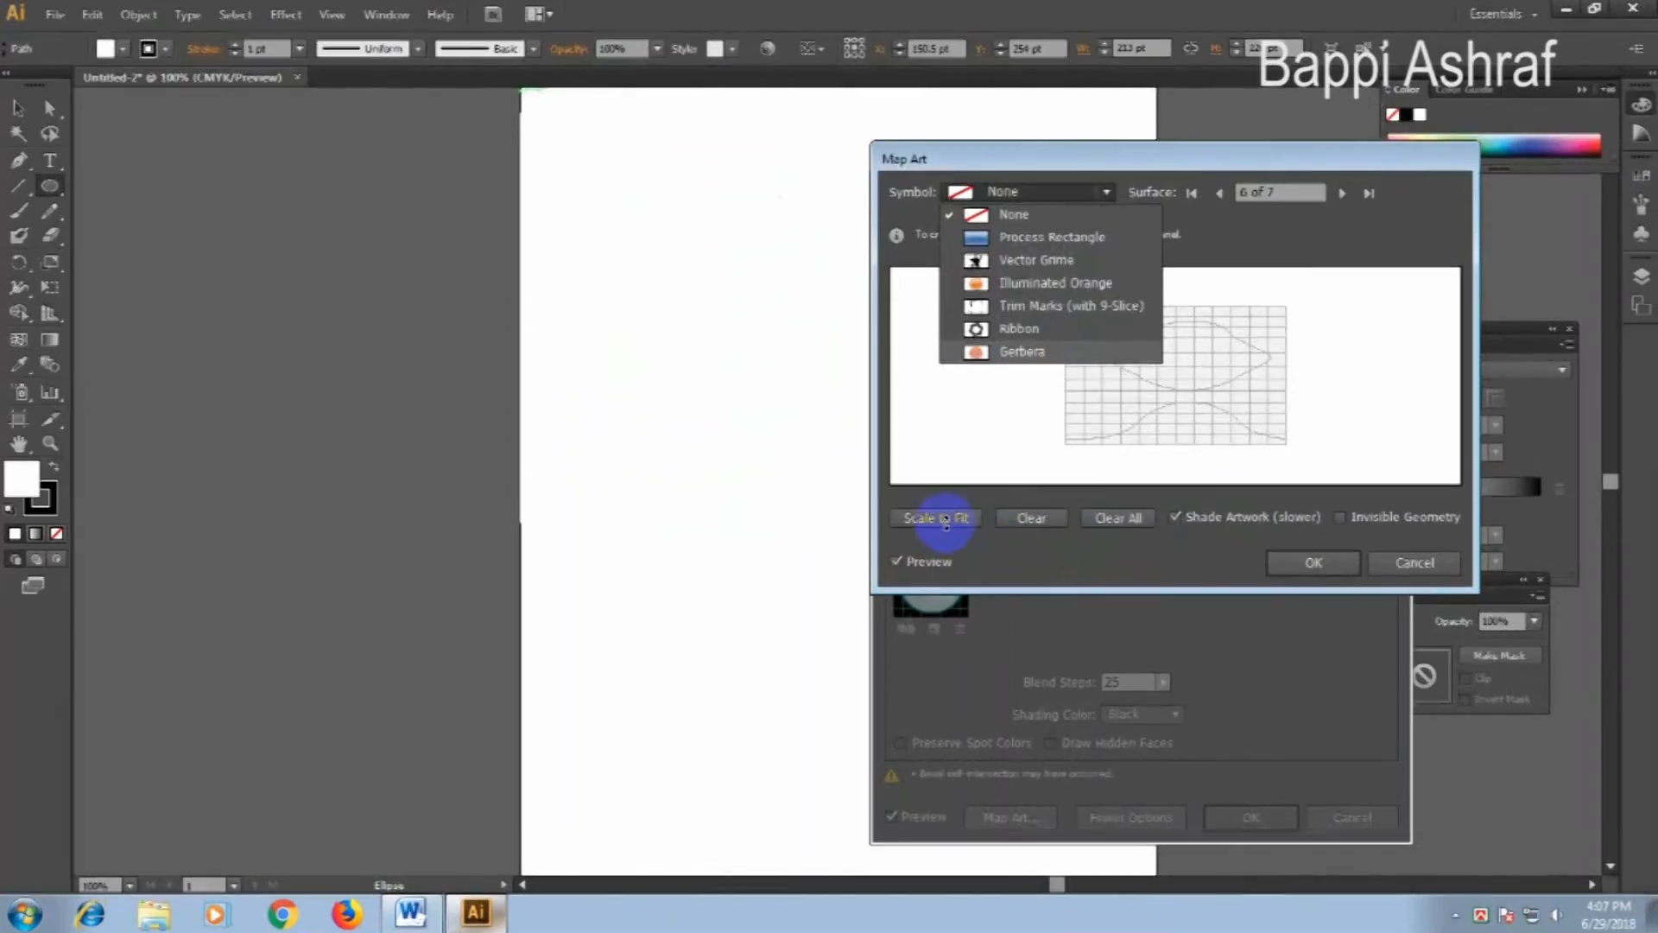
click(992, 352)
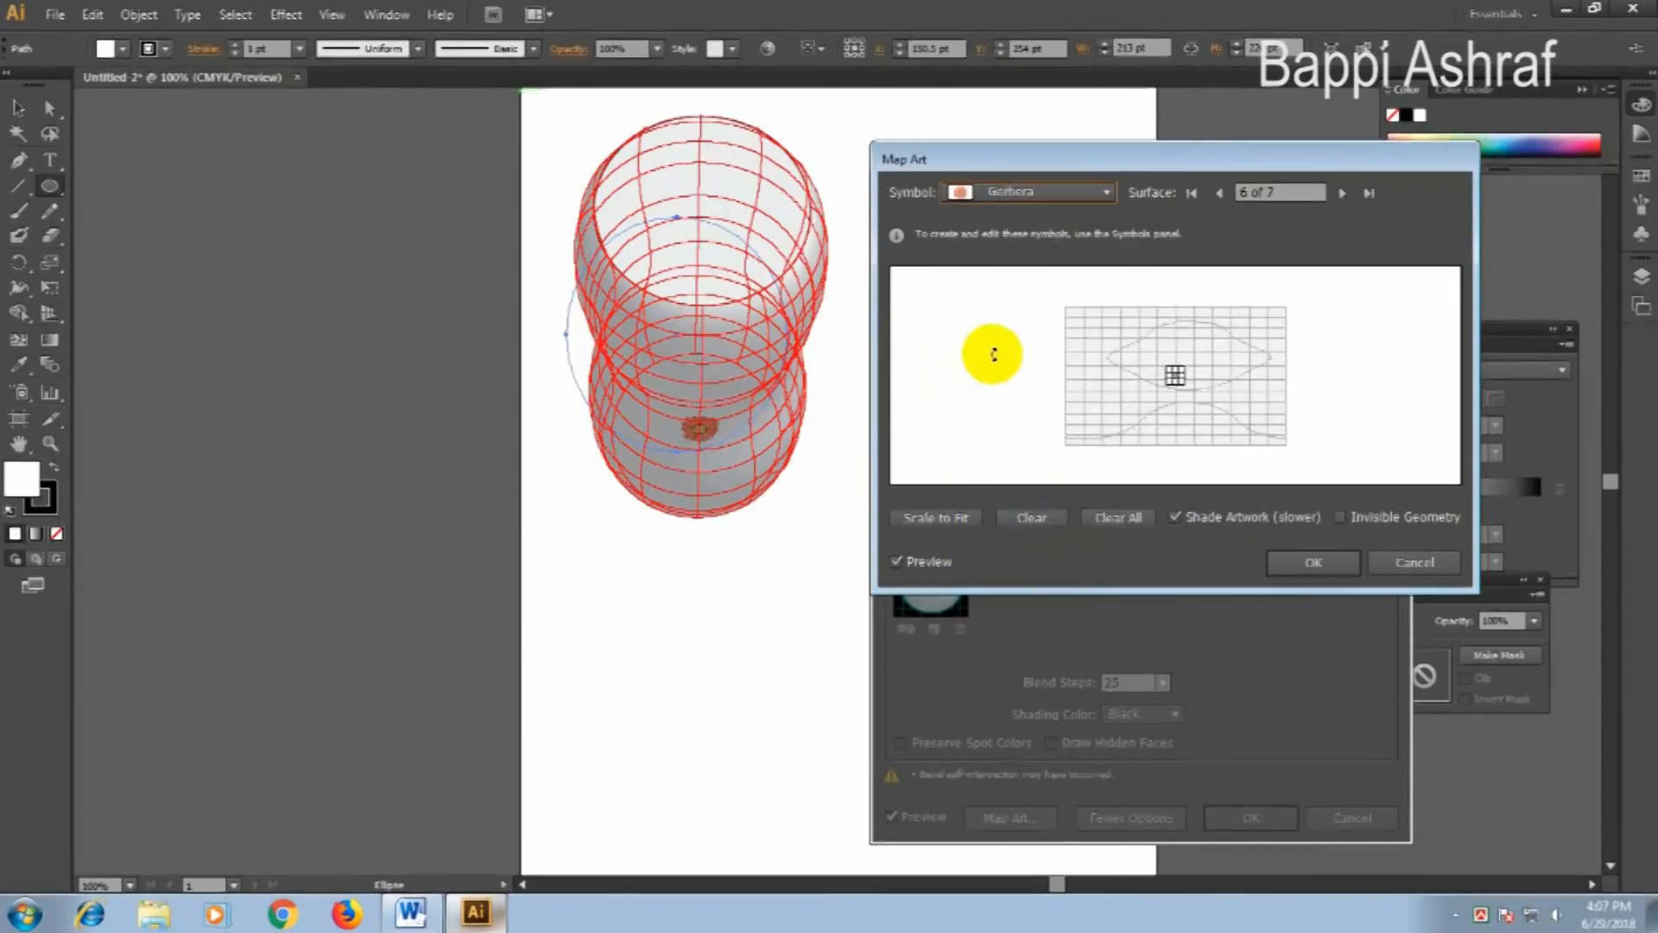
click(930, 519)
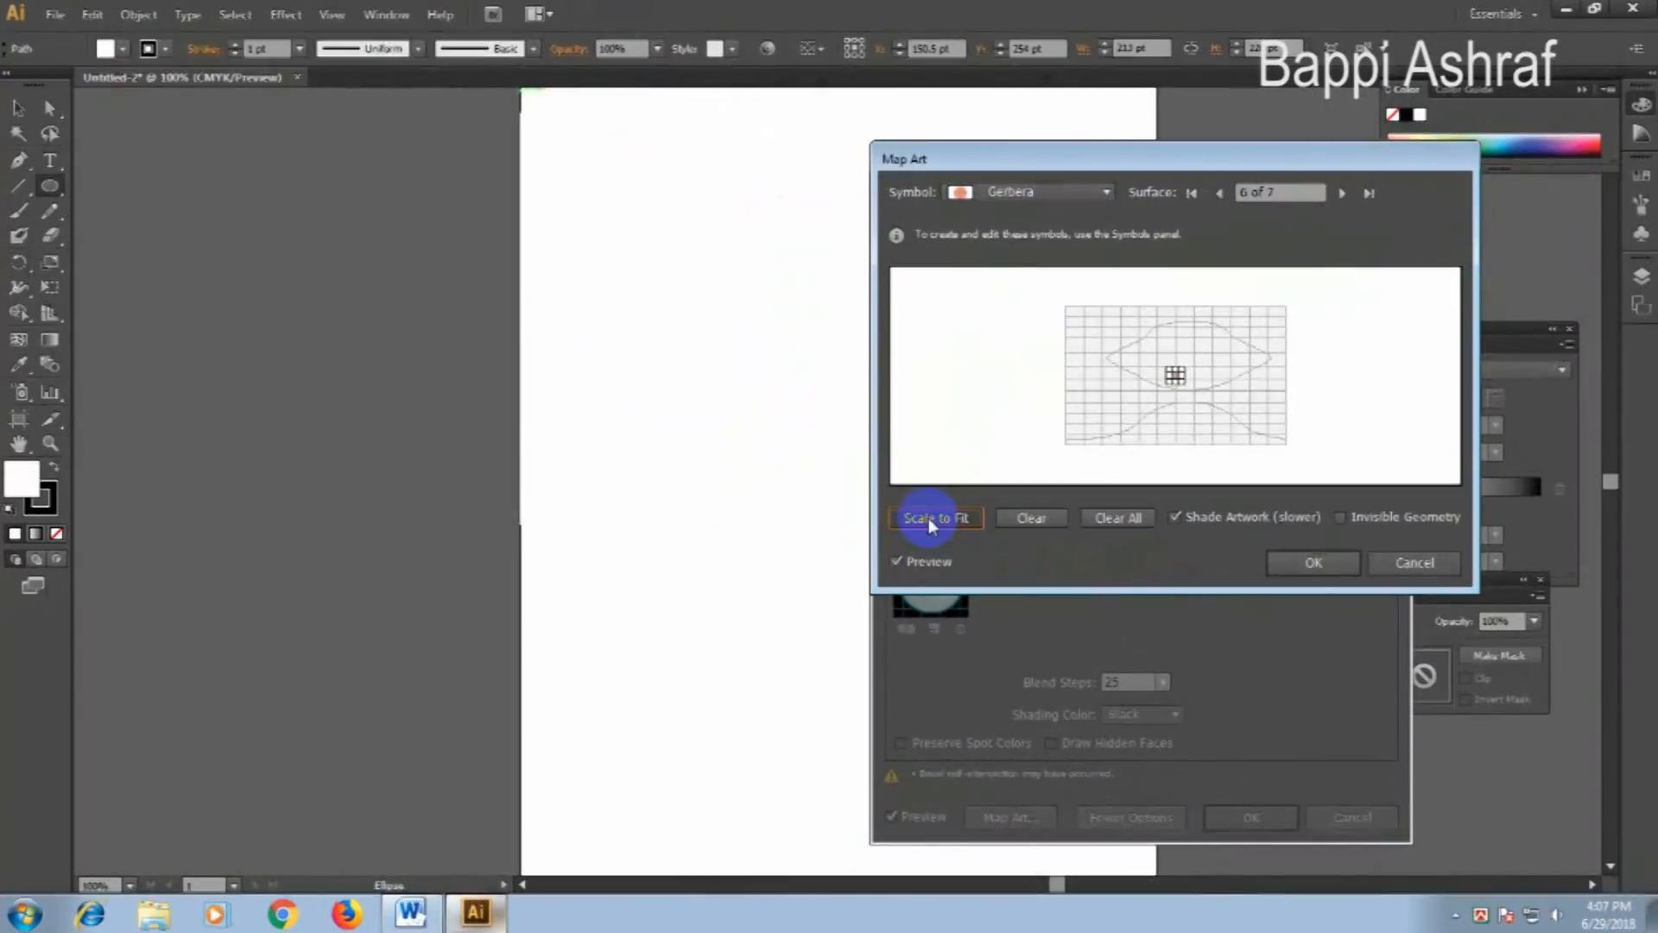
Compare the mapped flower with Shade Artwork off and with Invisible Geometry on, restoring shaded artwork and visible geometry.
click(1174, 519)
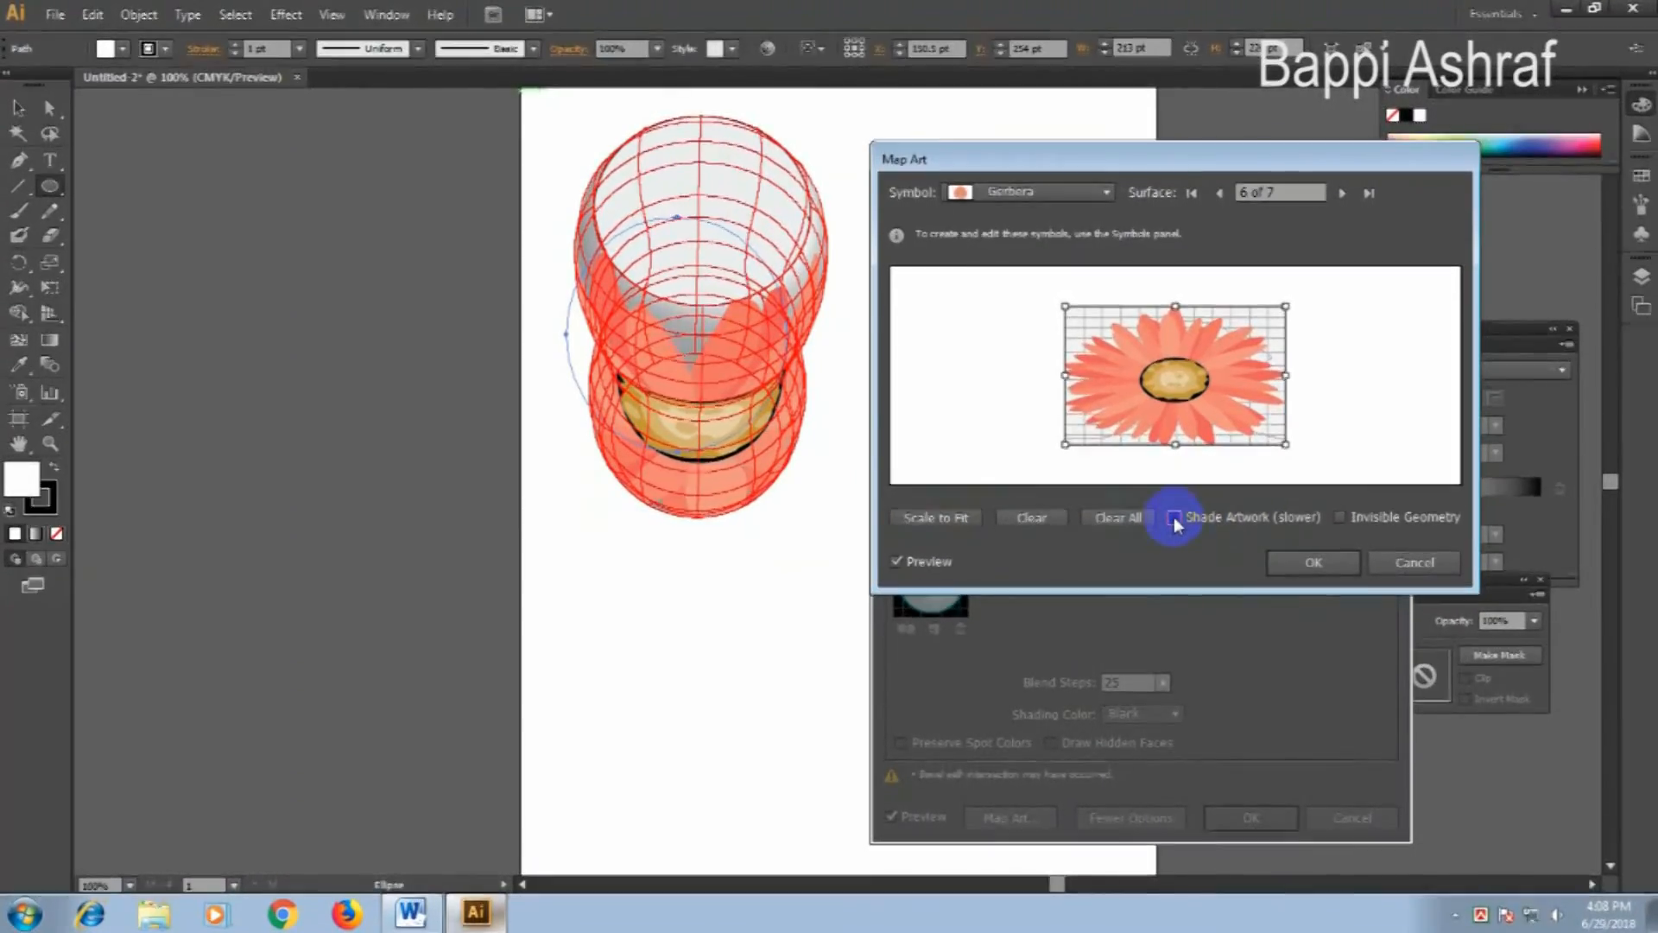
click(1175, 518)
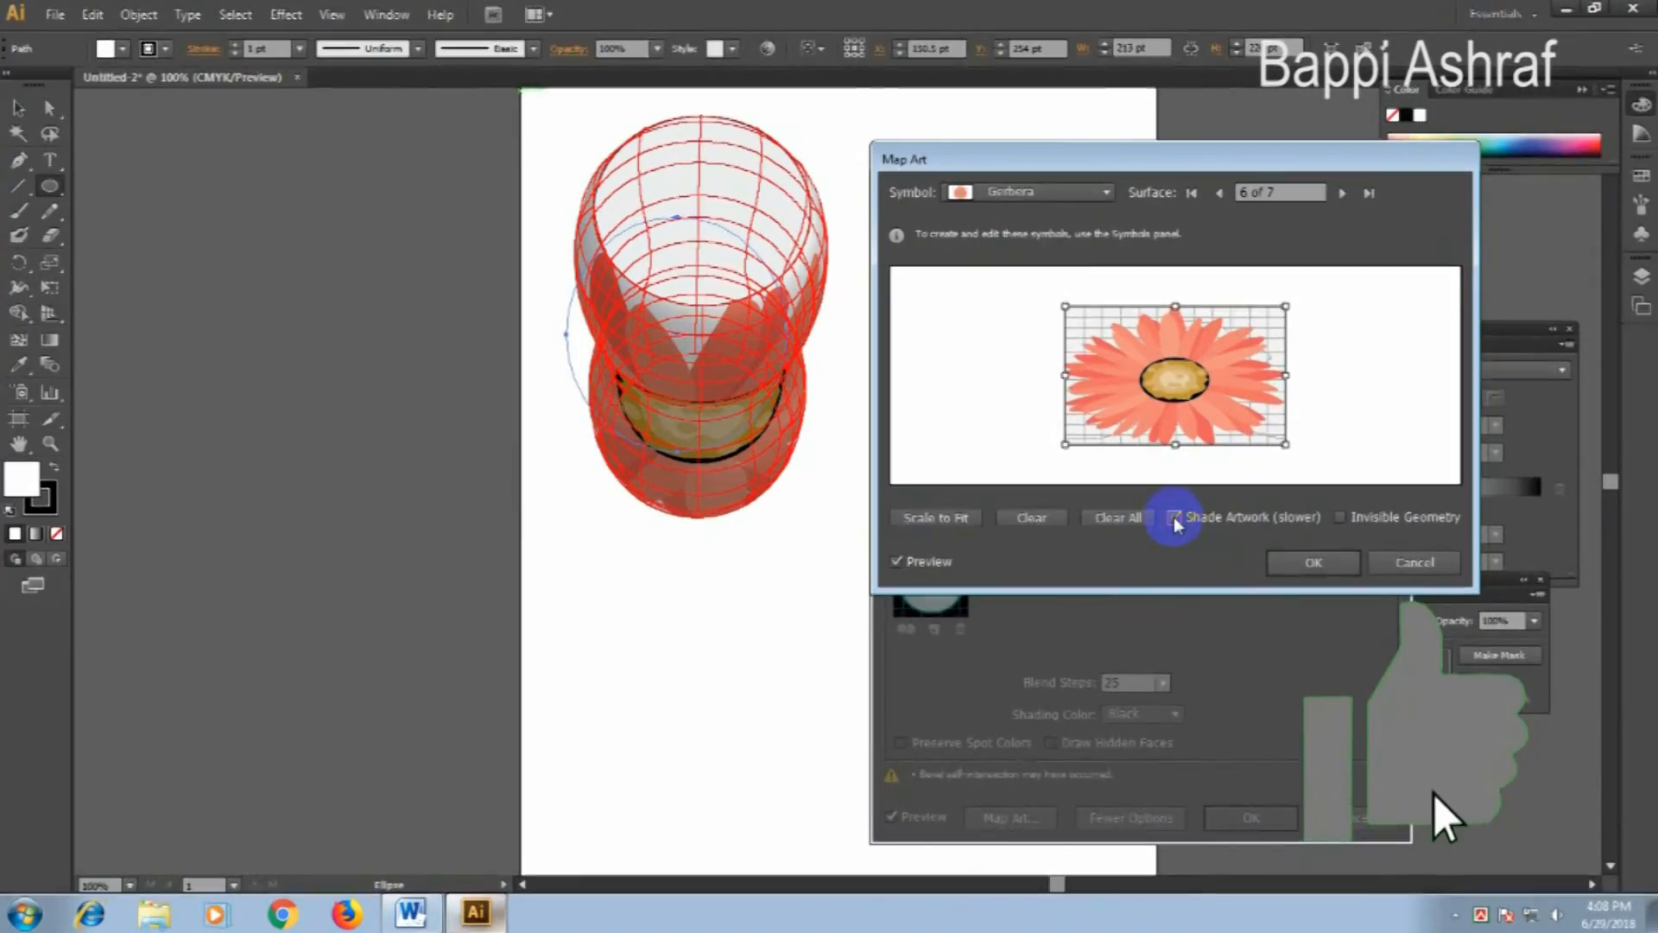
click(1175, 519)
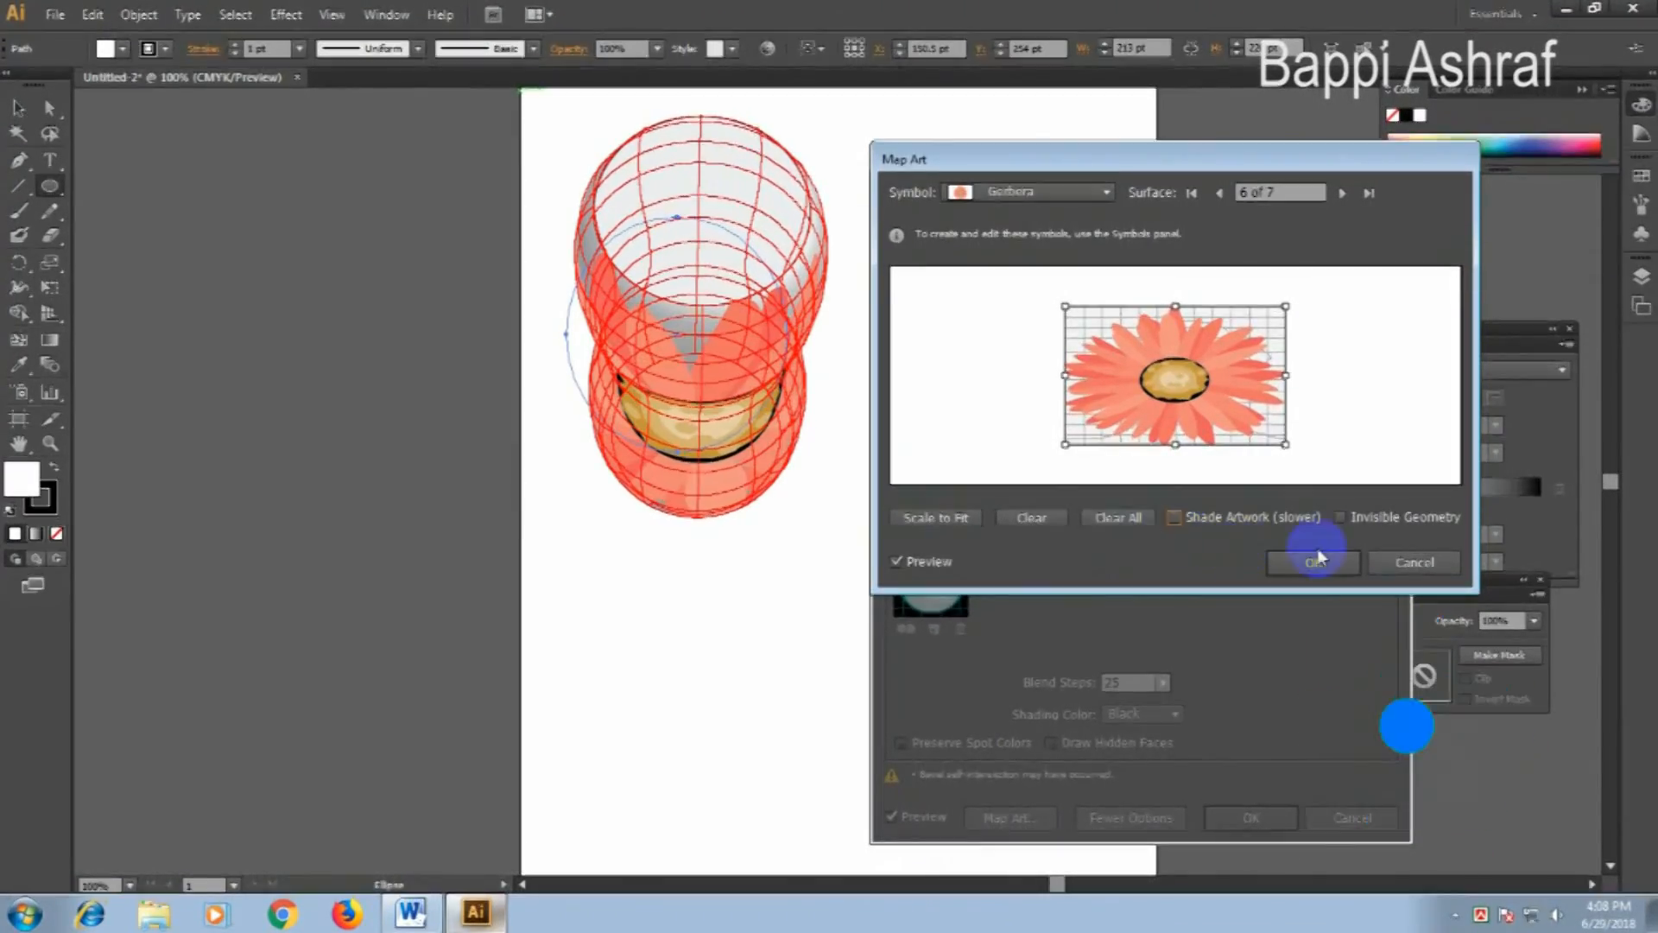
click(1342, 518)
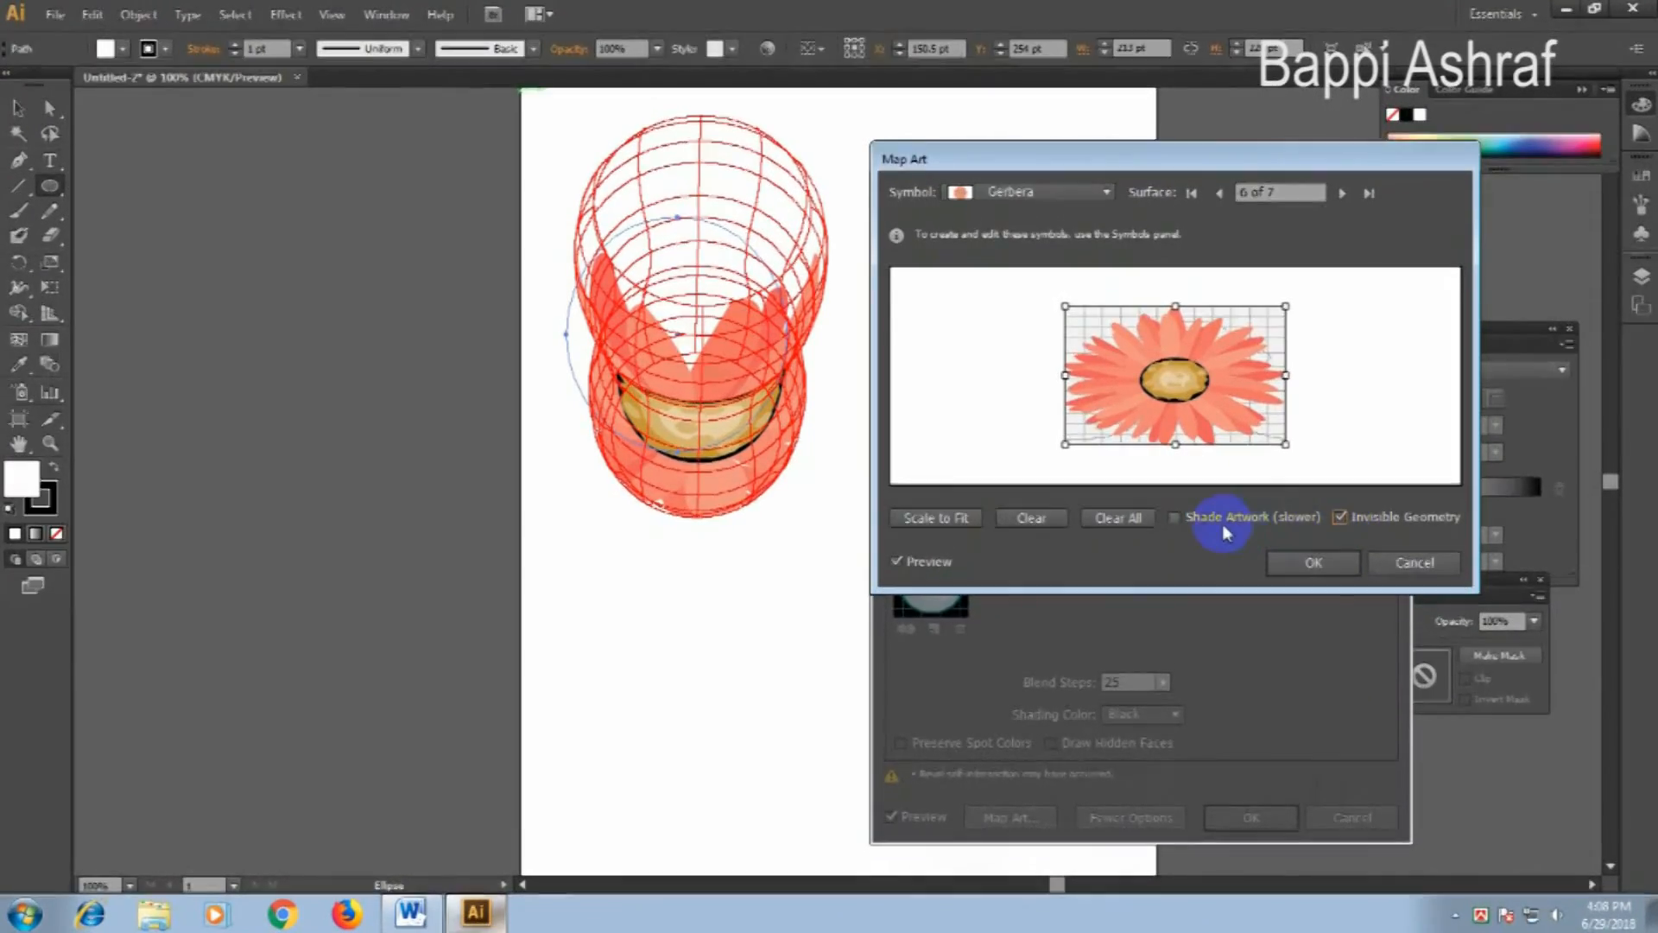
click(1342, 519)
click(1176, 519)
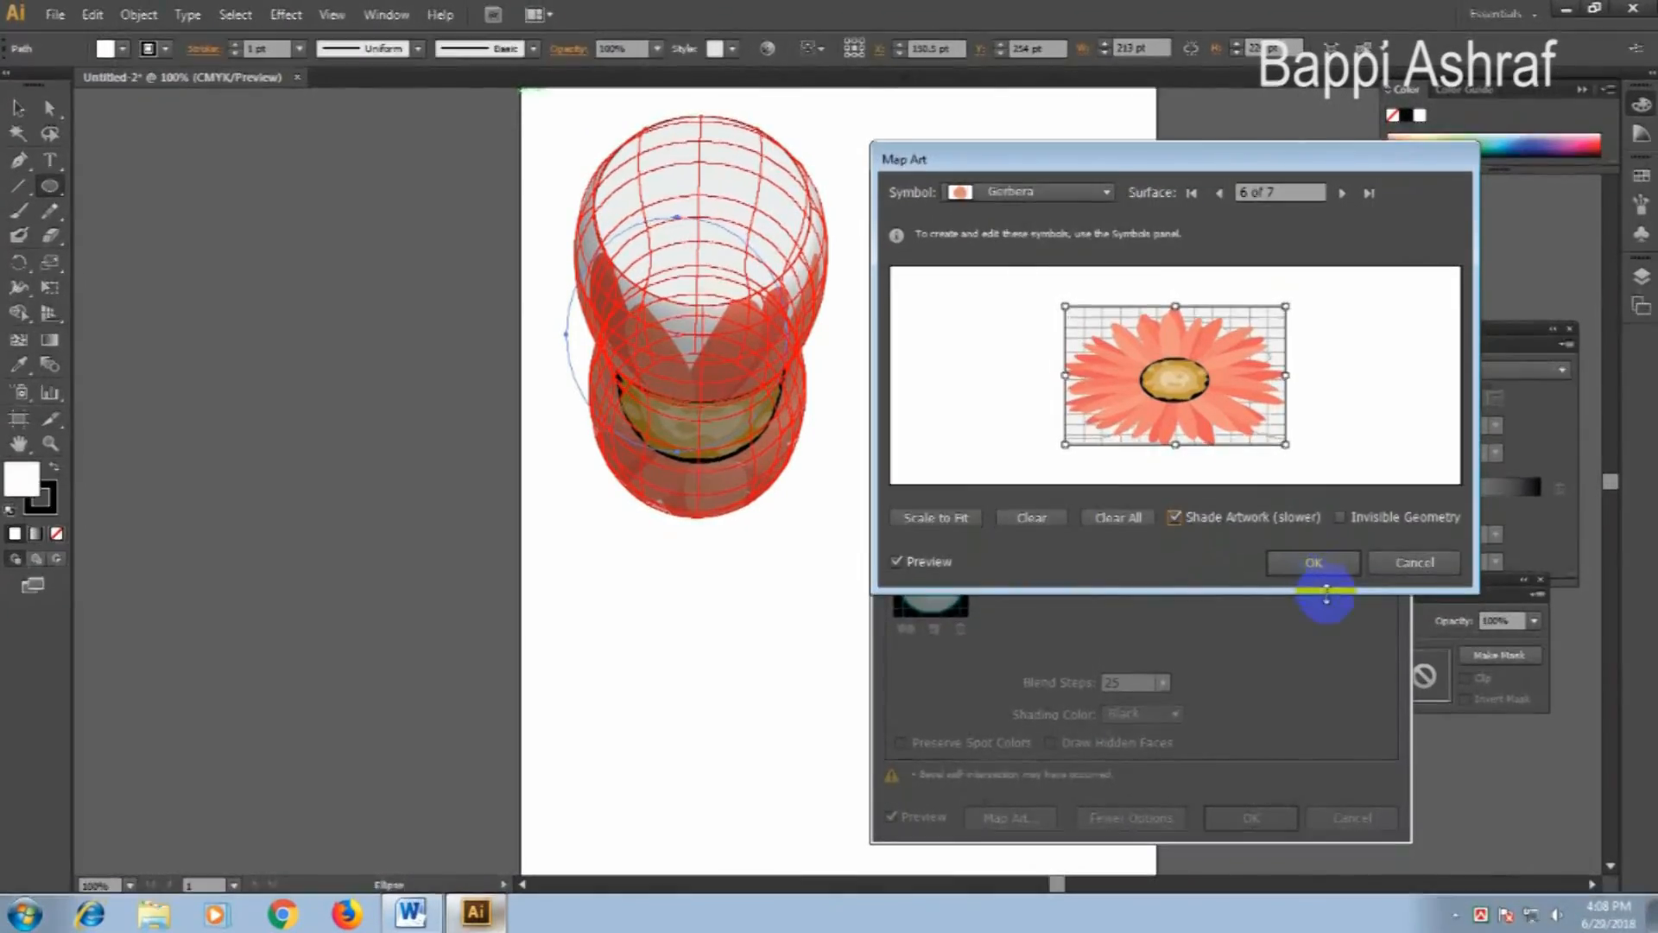
Accept the art mapping and apply the 3D Extrude & Bevel effect to the circle.
click(1326, 576)
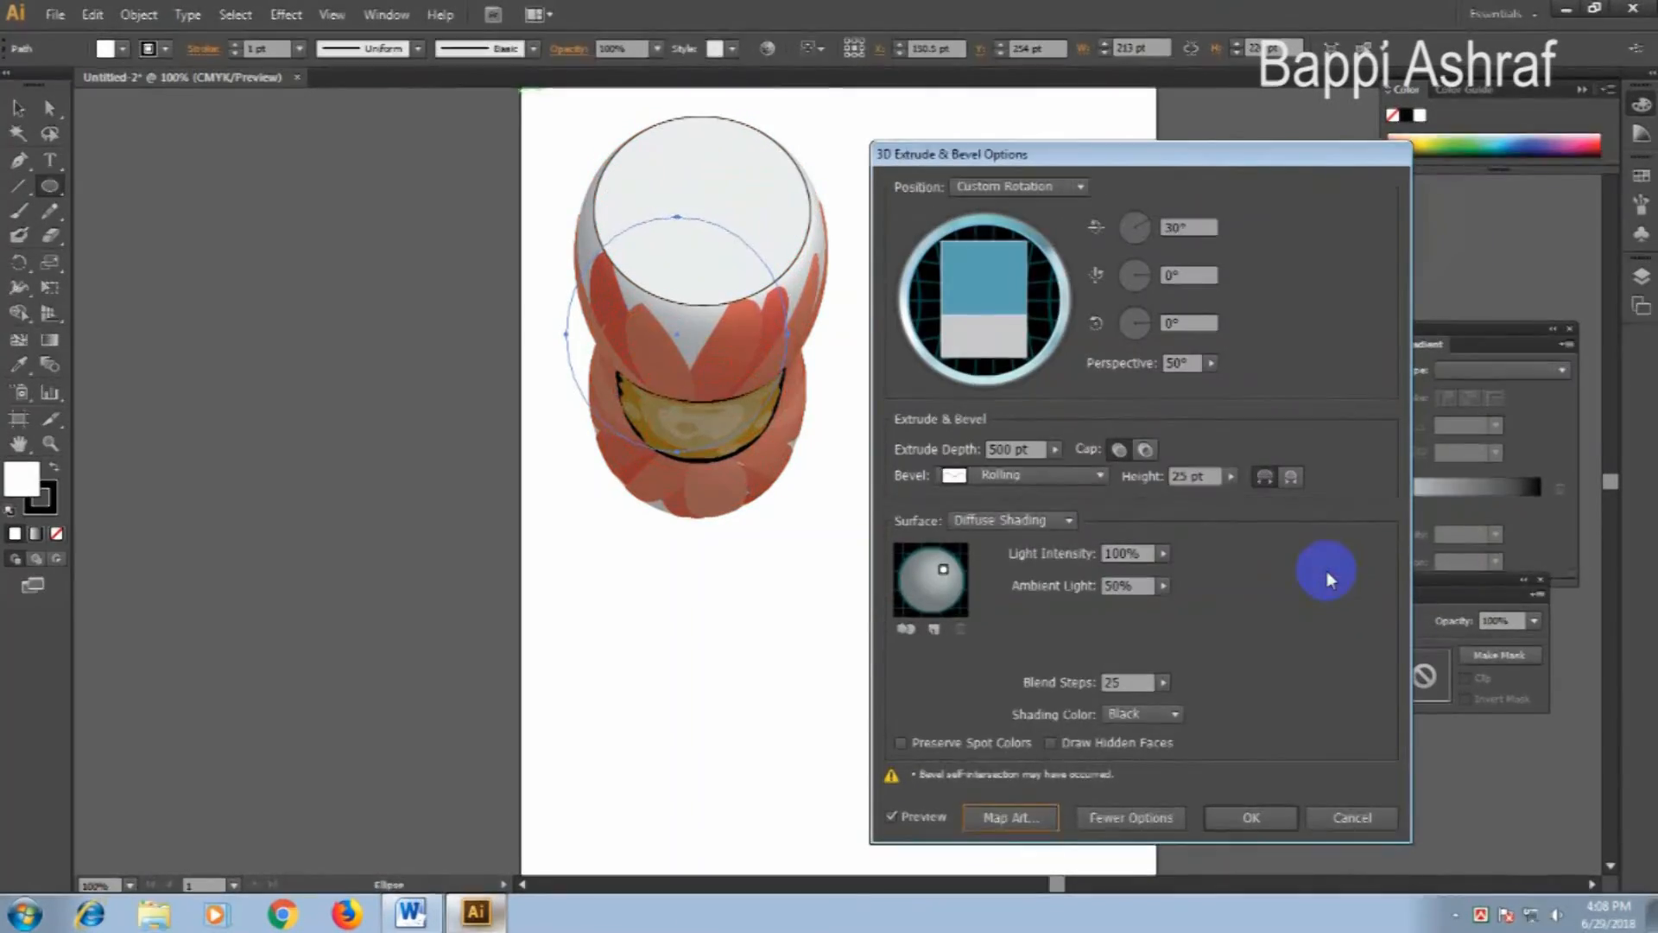
click(1247, 825)
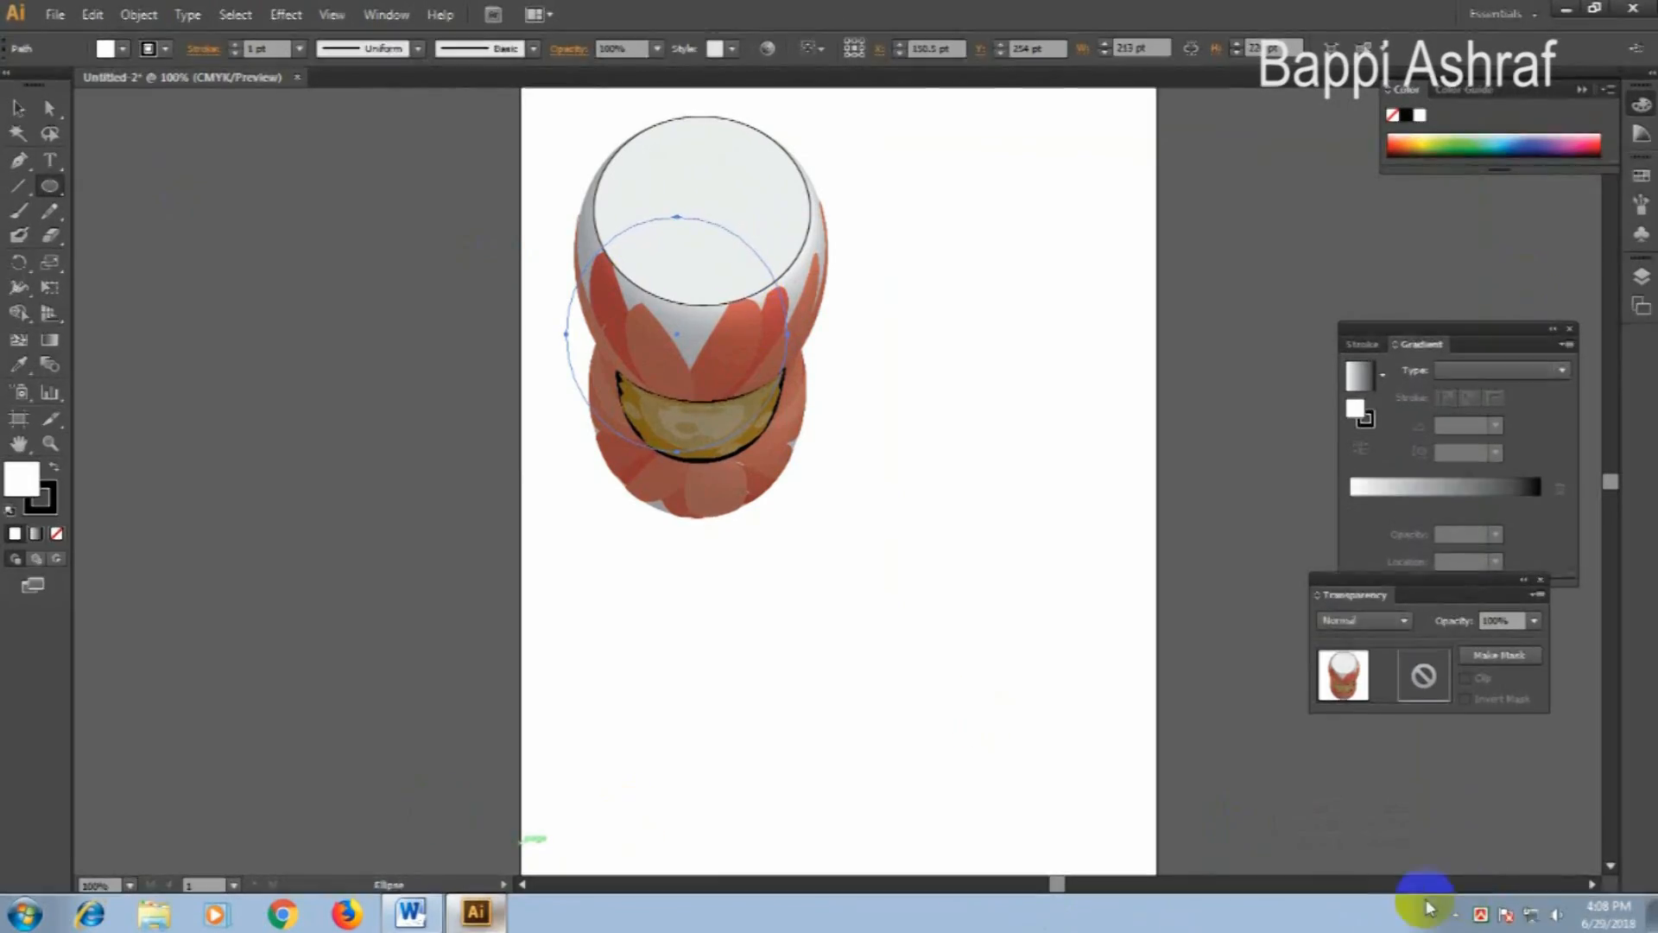
click(1458, 915)
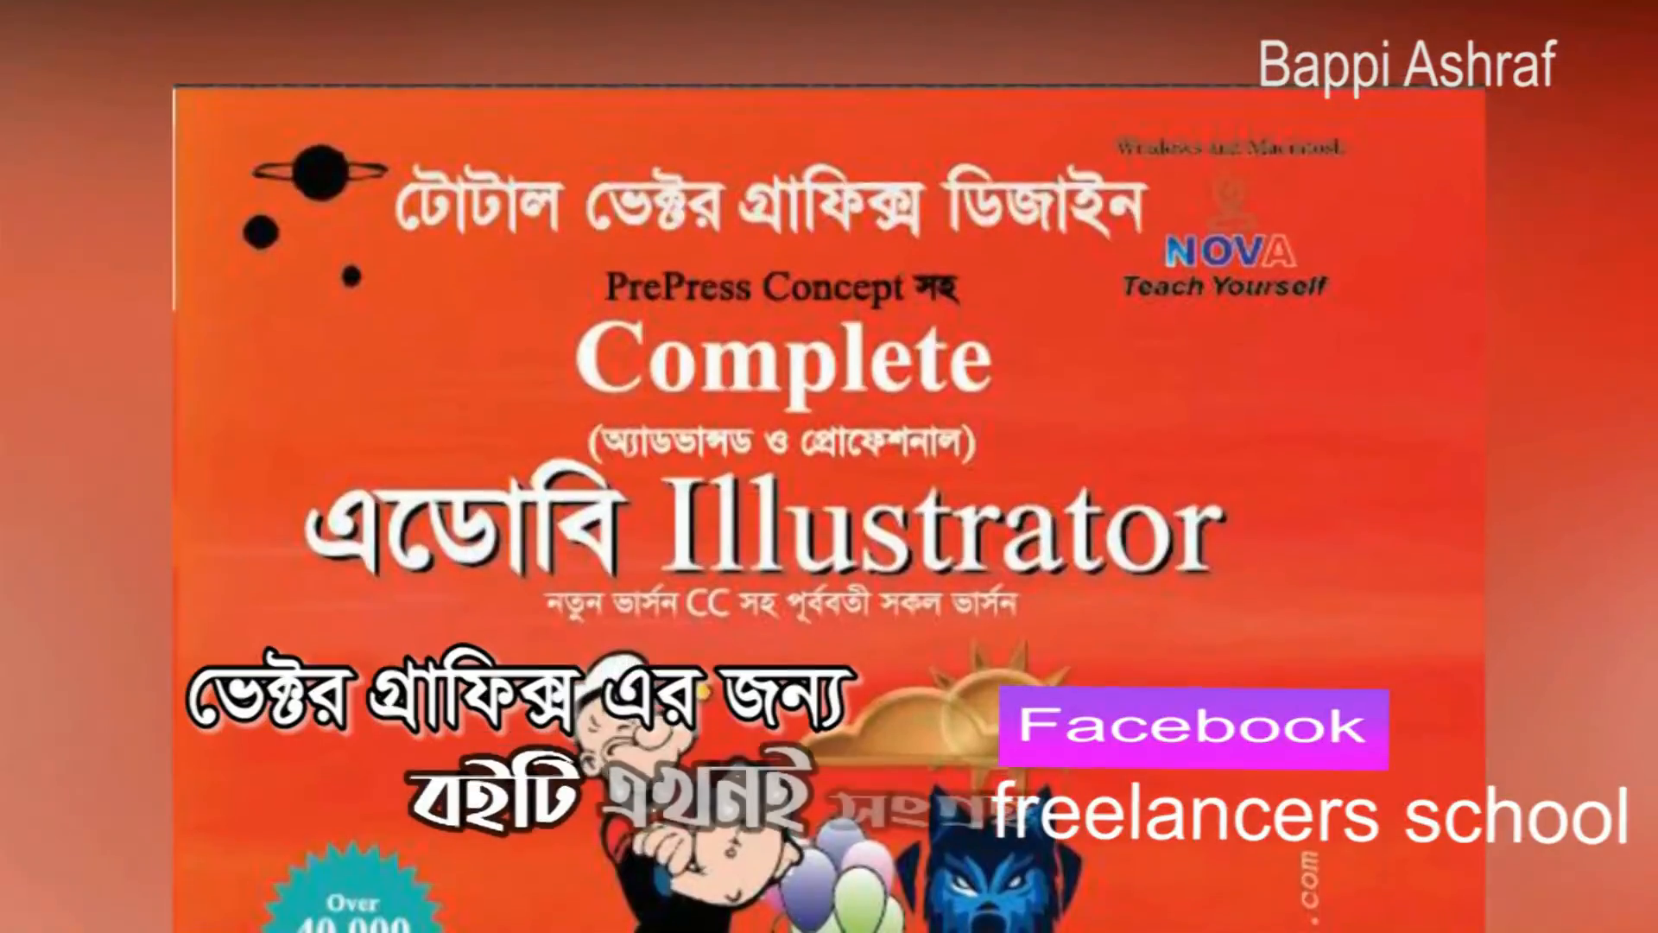